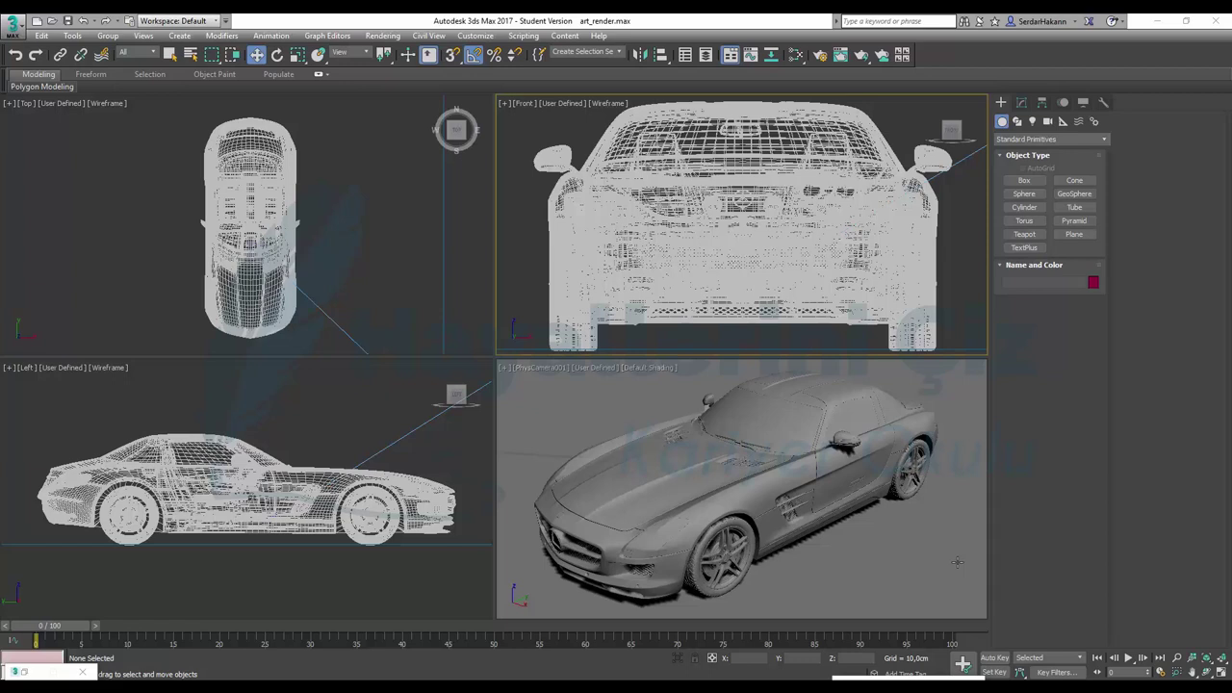
Open Render Setup from the Rendering menu, move it aside, and keep ART Renderer selected.
{"action": "left_click", "coordinate": [383, 36]}
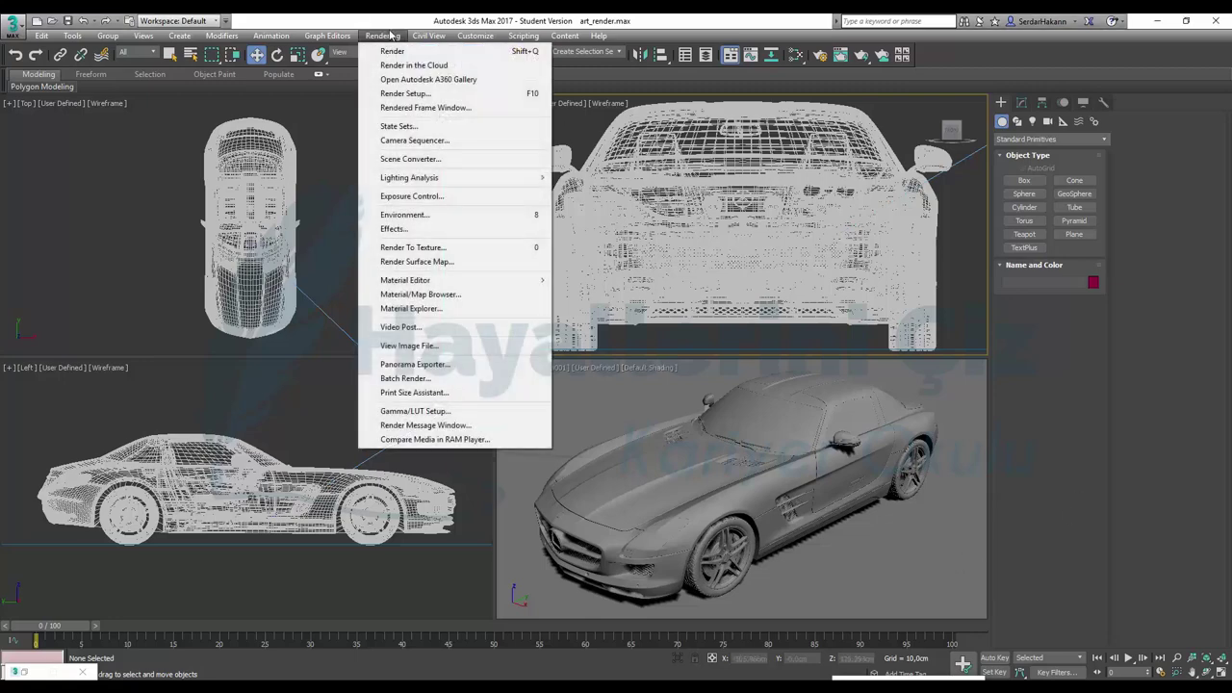
{"action": "left_click", "coordinate": [416, 94]}
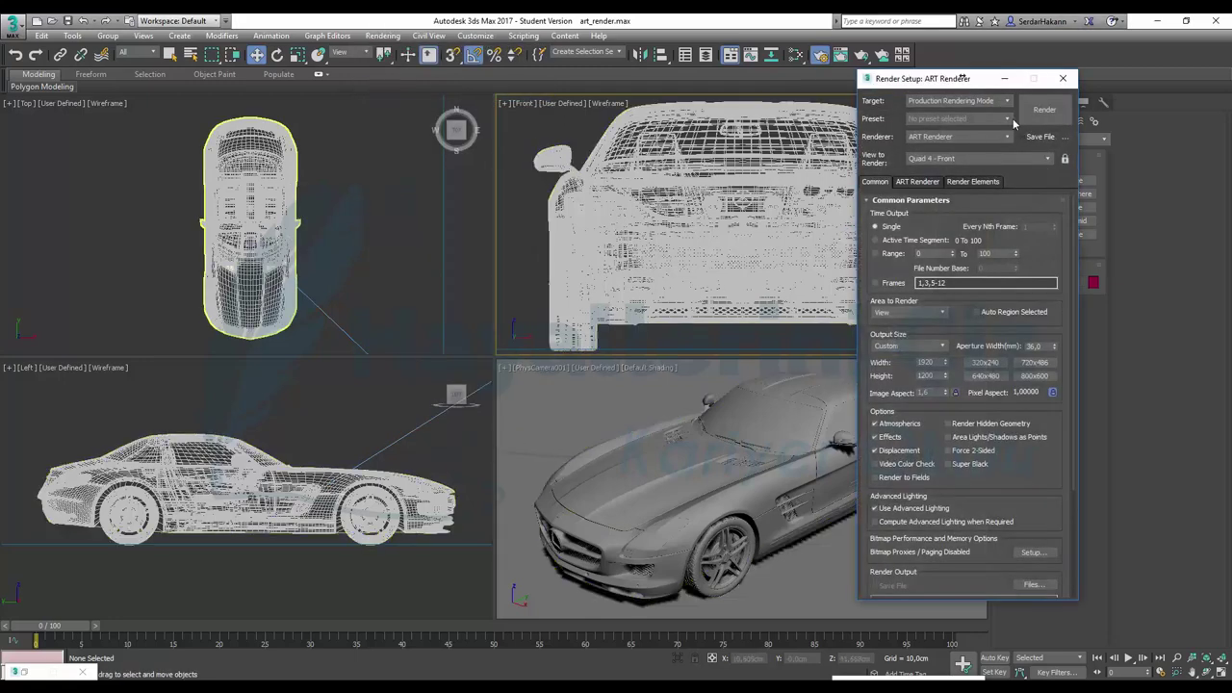
{"action": "left_click_drag", "start_coordinate": [914, 81], "coordinate": [699, 83]}
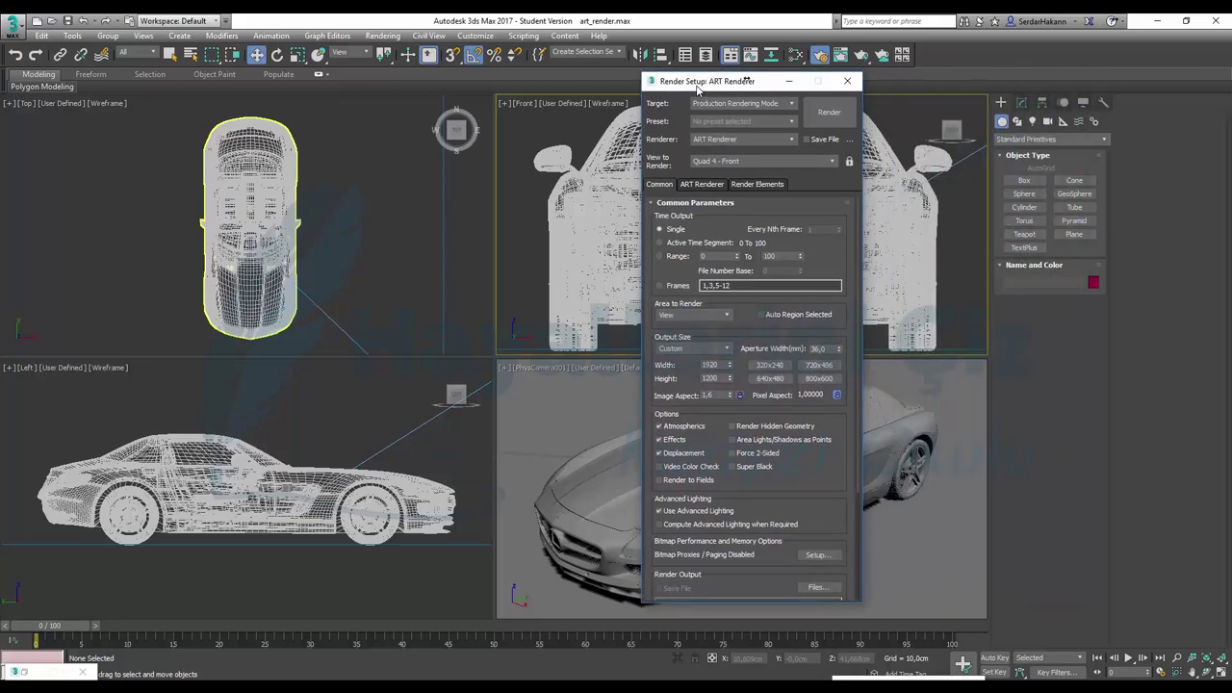
{"action": "left_click", "coordinate": [763, 139]}
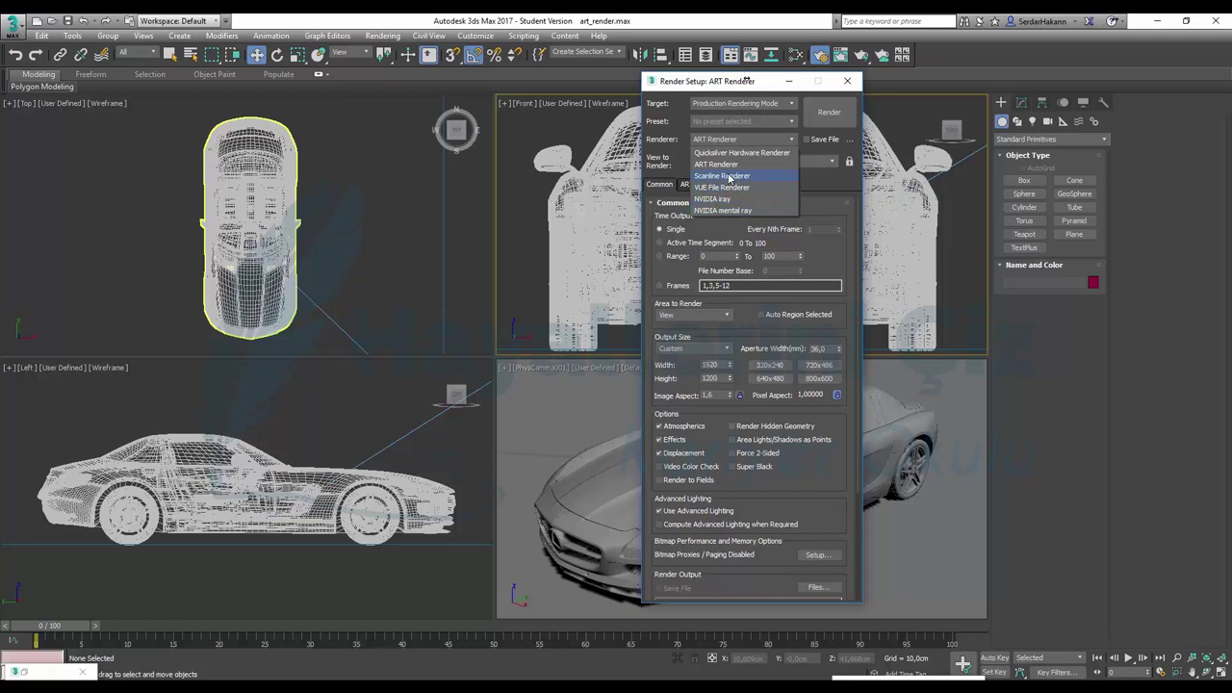
{"action": "left_click", "coordinate": [728, 167]}
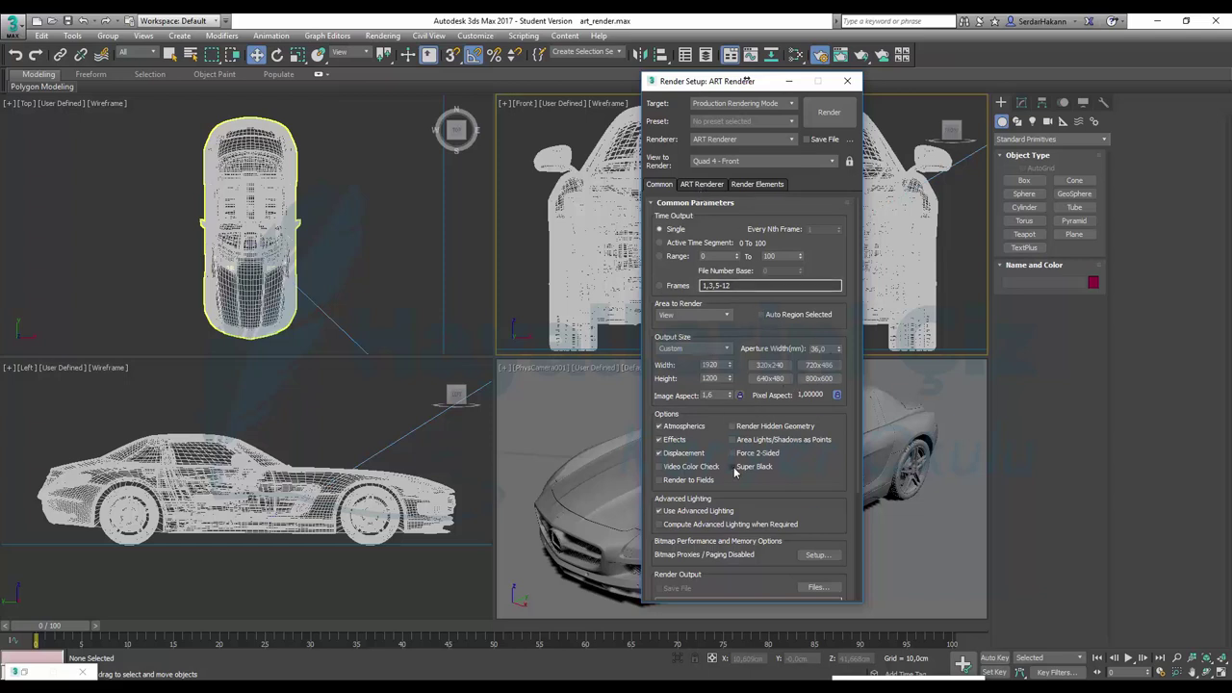
Enable Noise Filtering at 50% strength on the ART Renderer tab.
{"action": "left_click", "coordinate": [702, 185]}
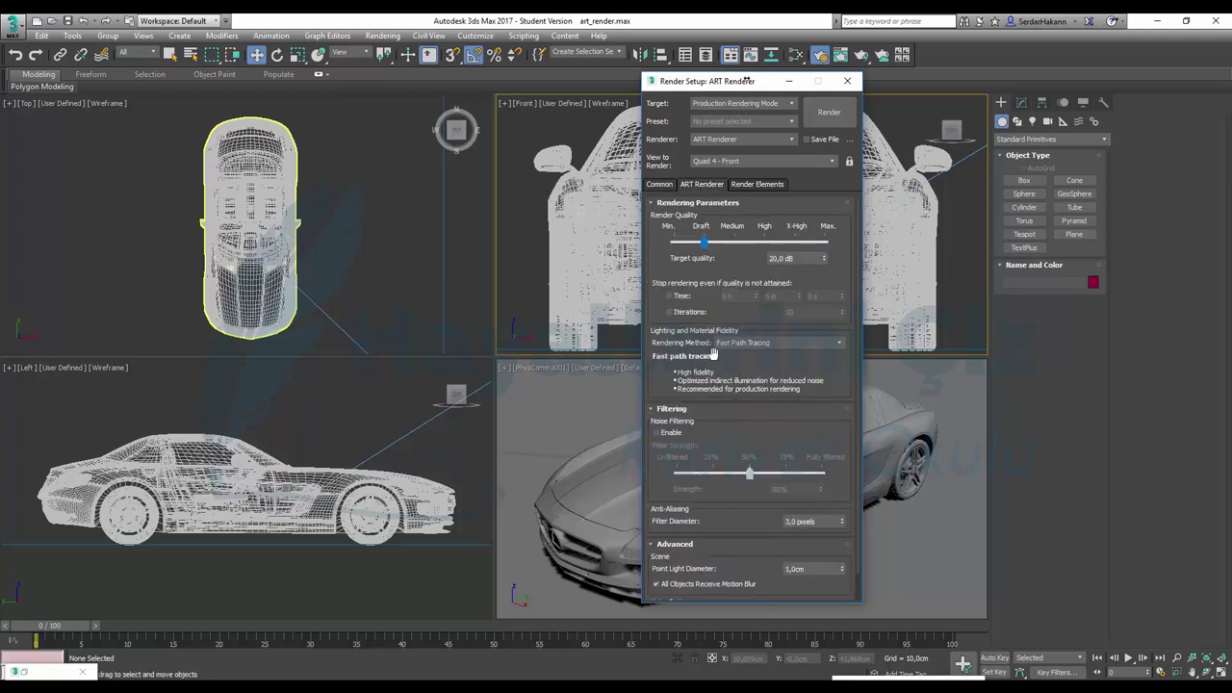
{"action": "scroll", "coordinate": [668, 351], "scroll_direction": "down", "scroll_amount": 1}
{"action": "scroll", "coordinate": [670, 269], "scroll_direction": "up", "scroll_amount": 1}
{"action": "scroll", "coordinate": [743, 424], "scroll_direction": "down", "scroll_amount": 1}
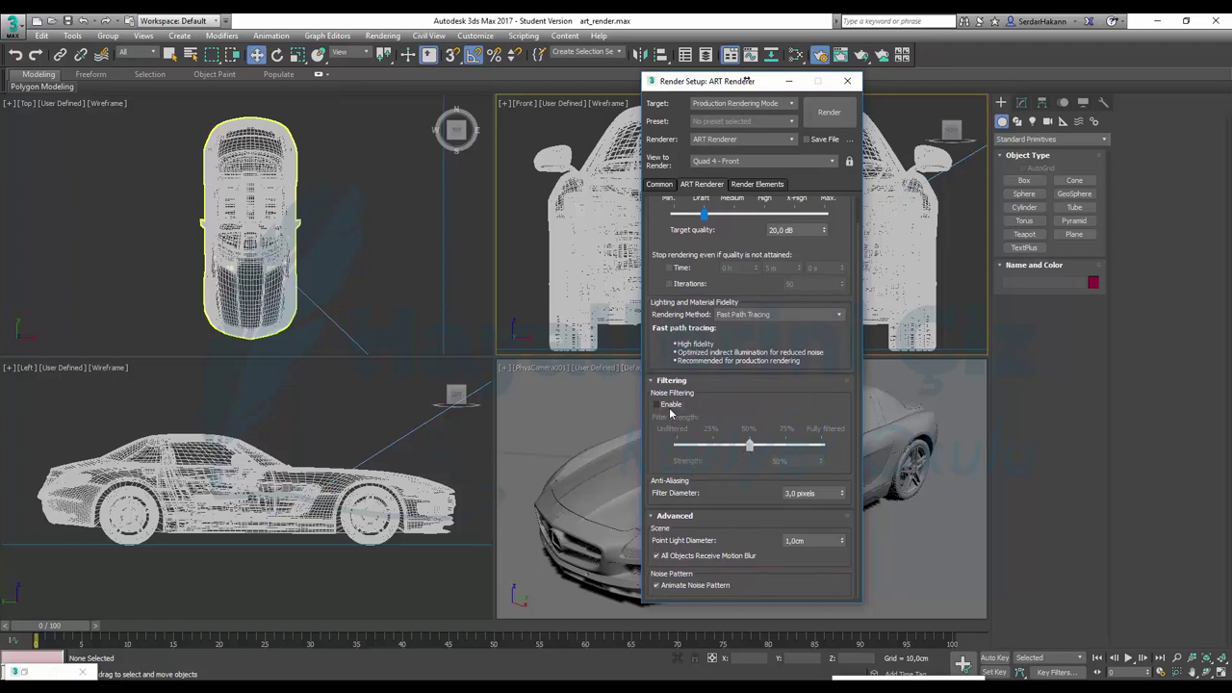
{"action": "left_click", "coordinate": [656, 405]}
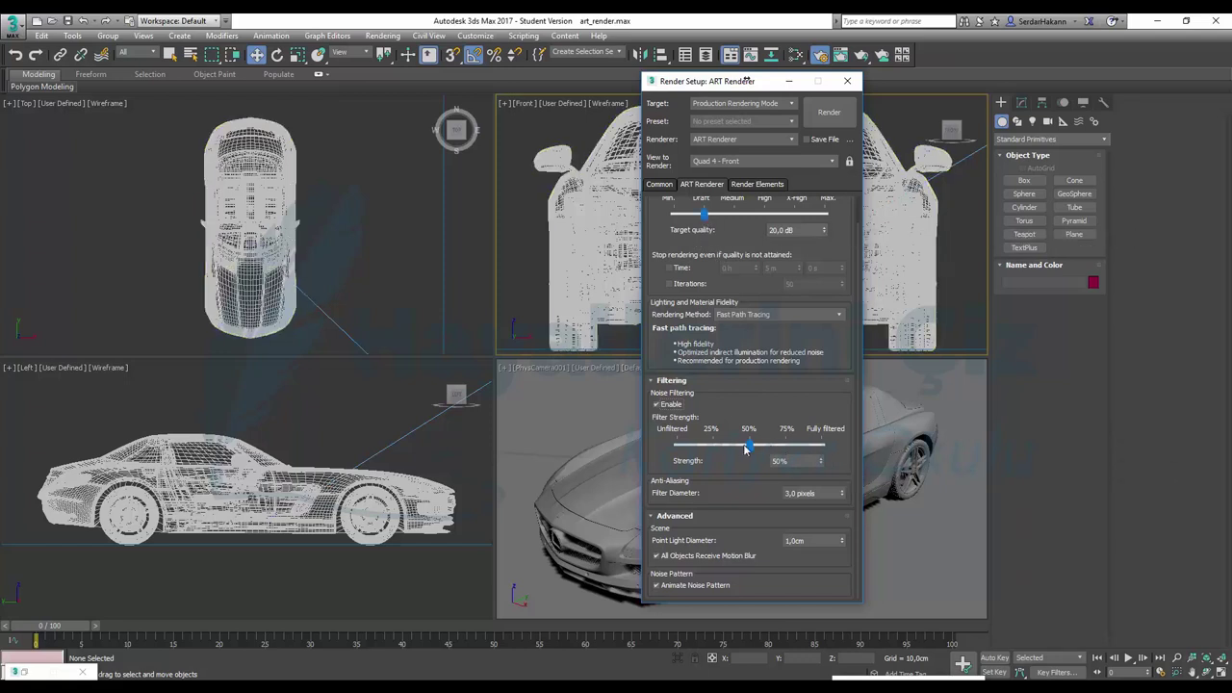
Browse the Render Elements Add list, cancel without adding, and return to ART Renderer settings.
{"action": "left_click", "coordinate": [757, 186]}
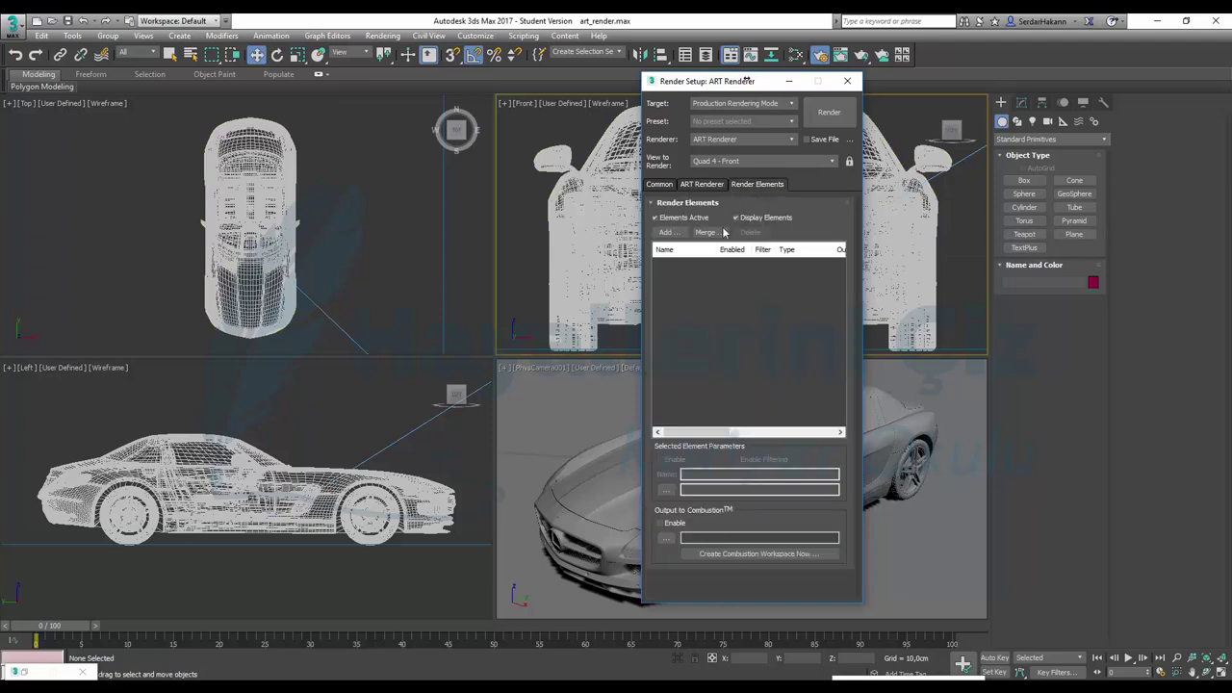
{"action": "left_click", "coordinate": [668, 234]}
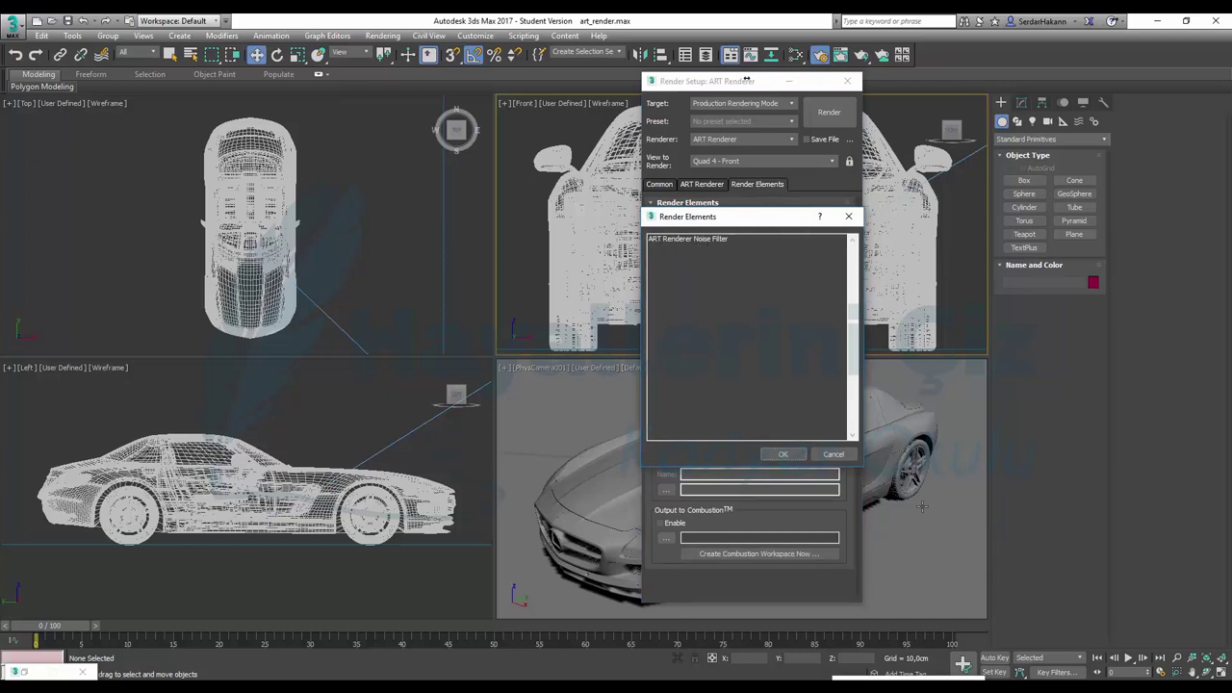
{"action": "left_click", "coordinate": [831, 454]}
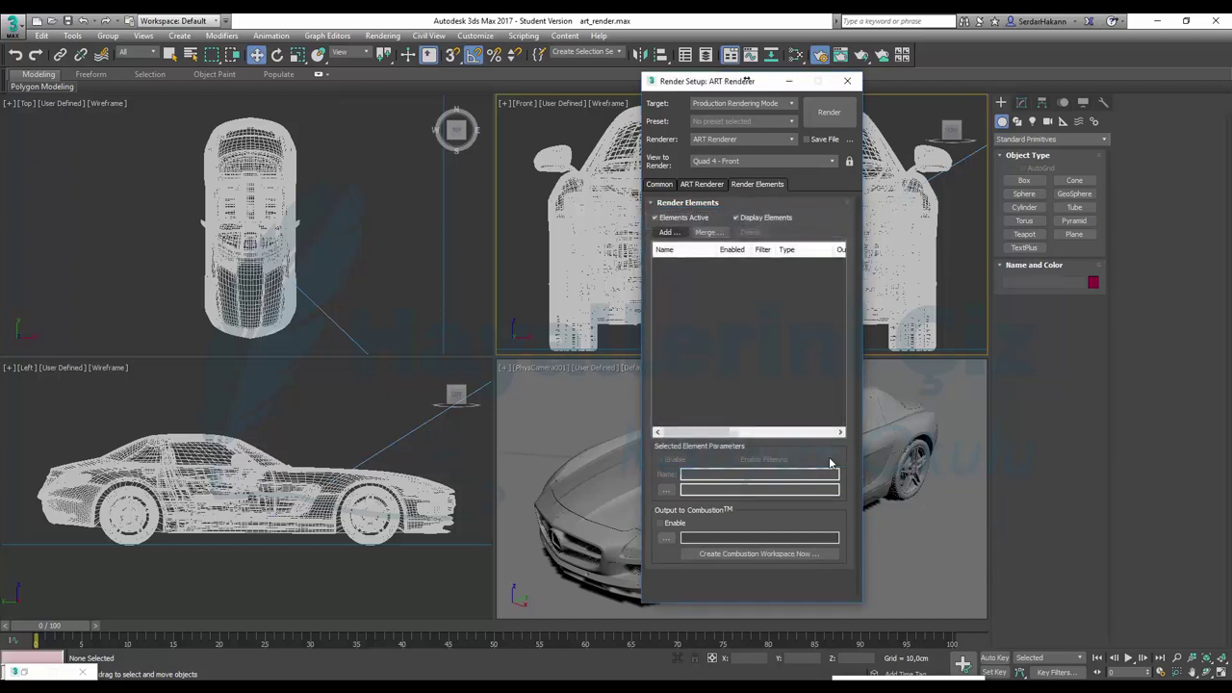
{"action": "left_click", "coordinate": [701, 184]}
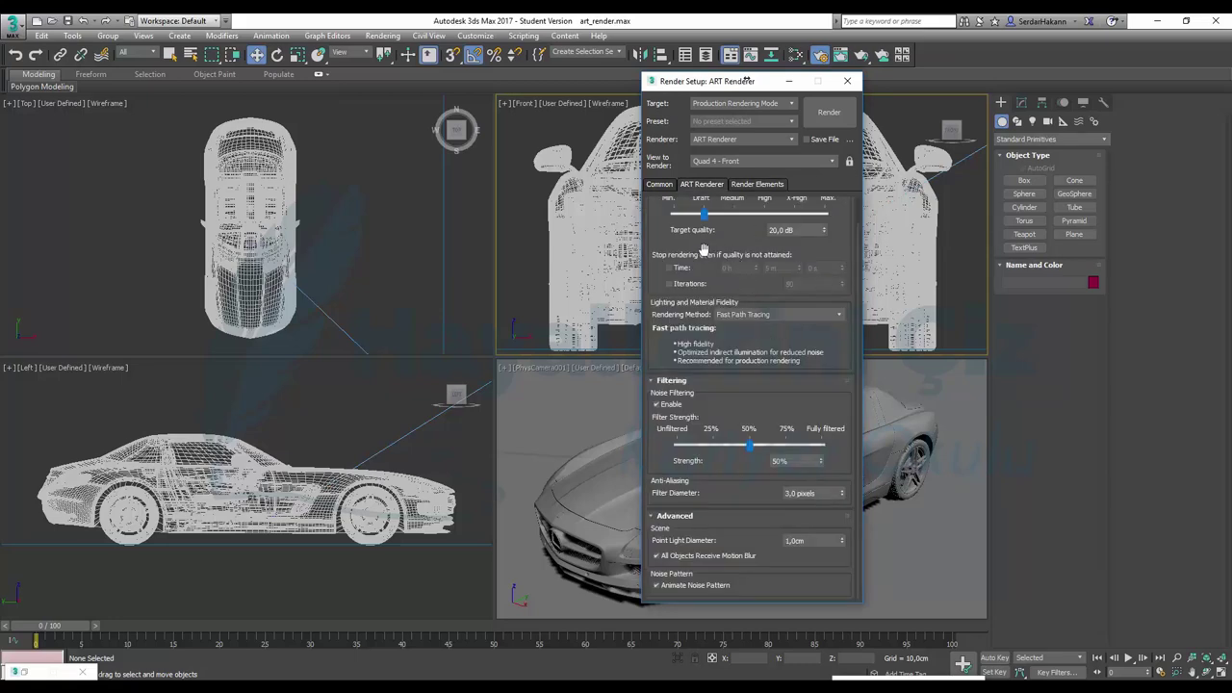
{"action": "scroll", "coordinate": [673, 288], "scroll_direction": "up", "scroll_amount": 2}
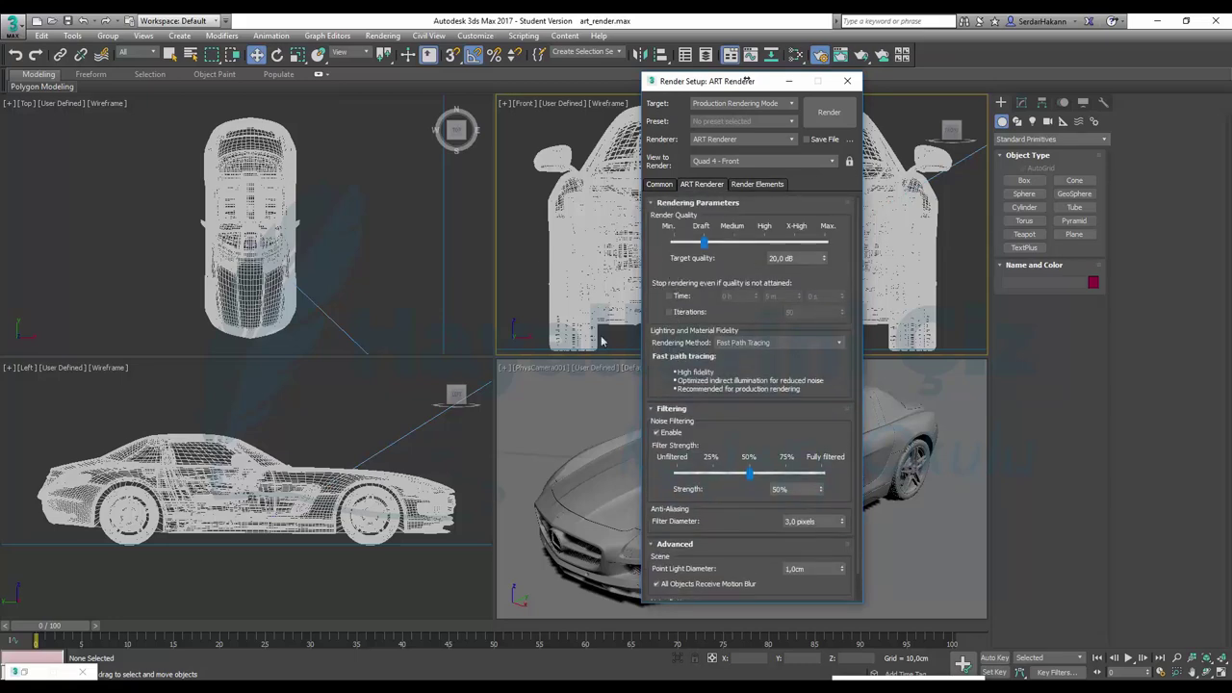
{"action": "left_click", "coordinate": [536, 266]}
{"action": "key", "text": "8"}
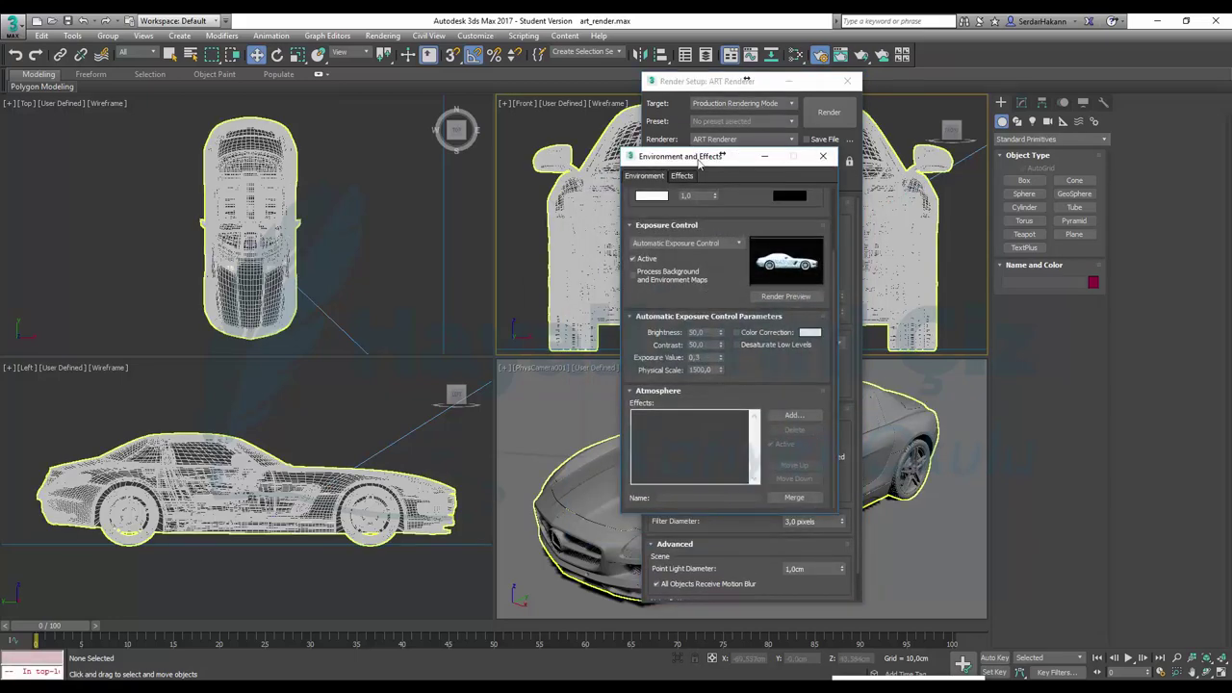
{"action": "left_click_drag", "start_coordinate": [721, 155], "coordinate": [346, 161]}
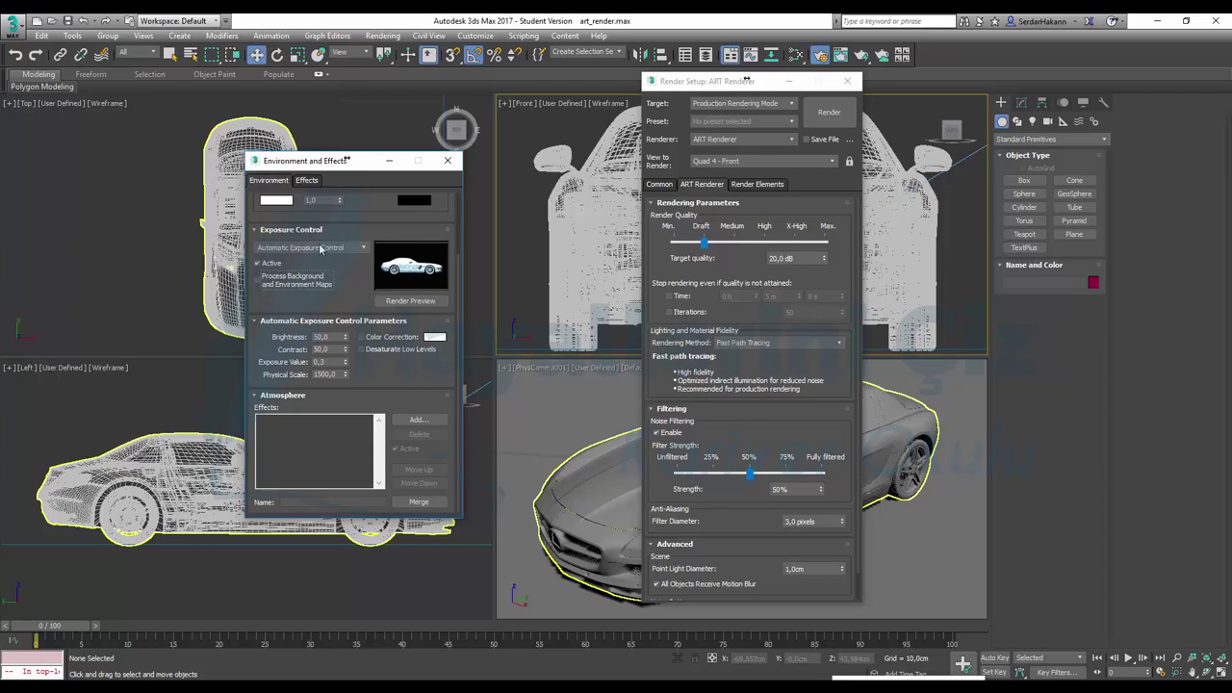
{"action": "left_click_drag", "start_coordinate": [356, 227], "coordinate": [359, 308]}
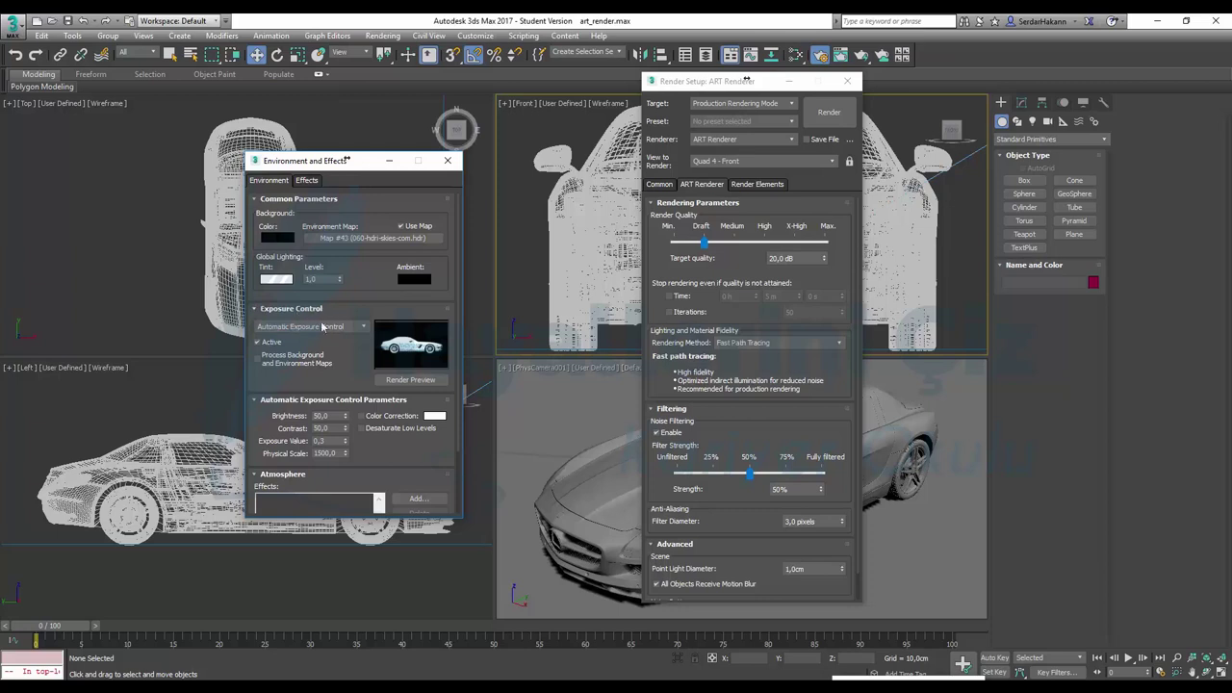
{"action": "left_click", "coordinate": [344, 331]}
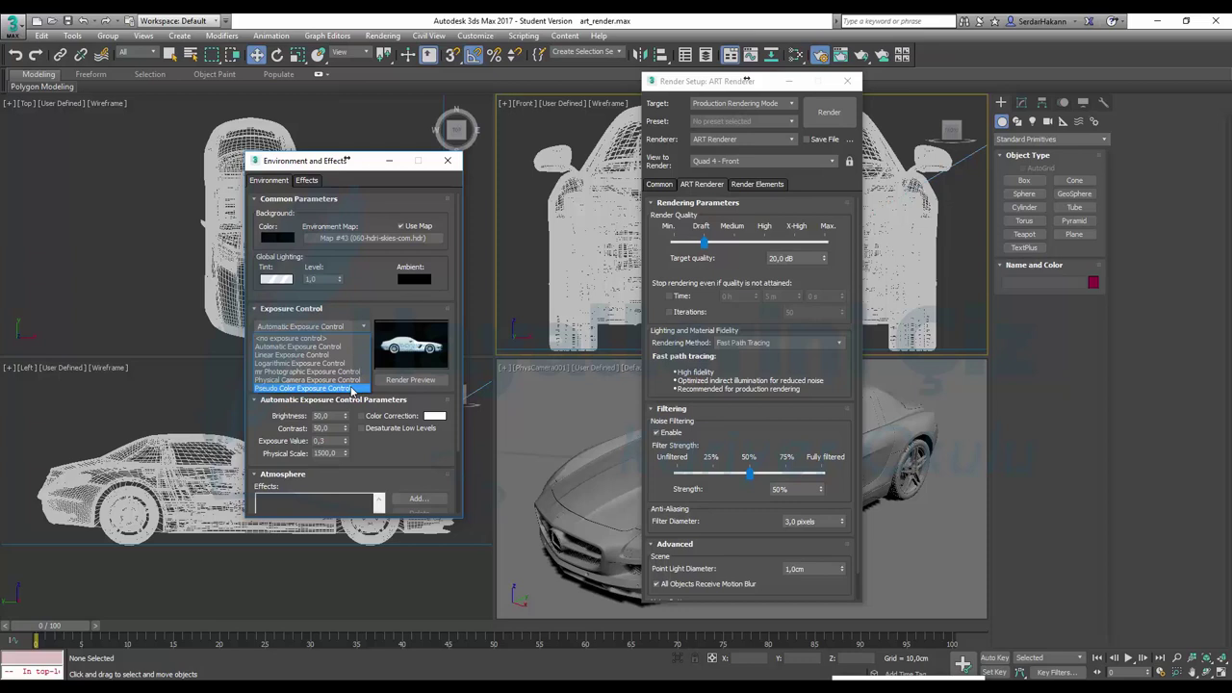
{"action": "left_click", "coordinate": [326, 346]}
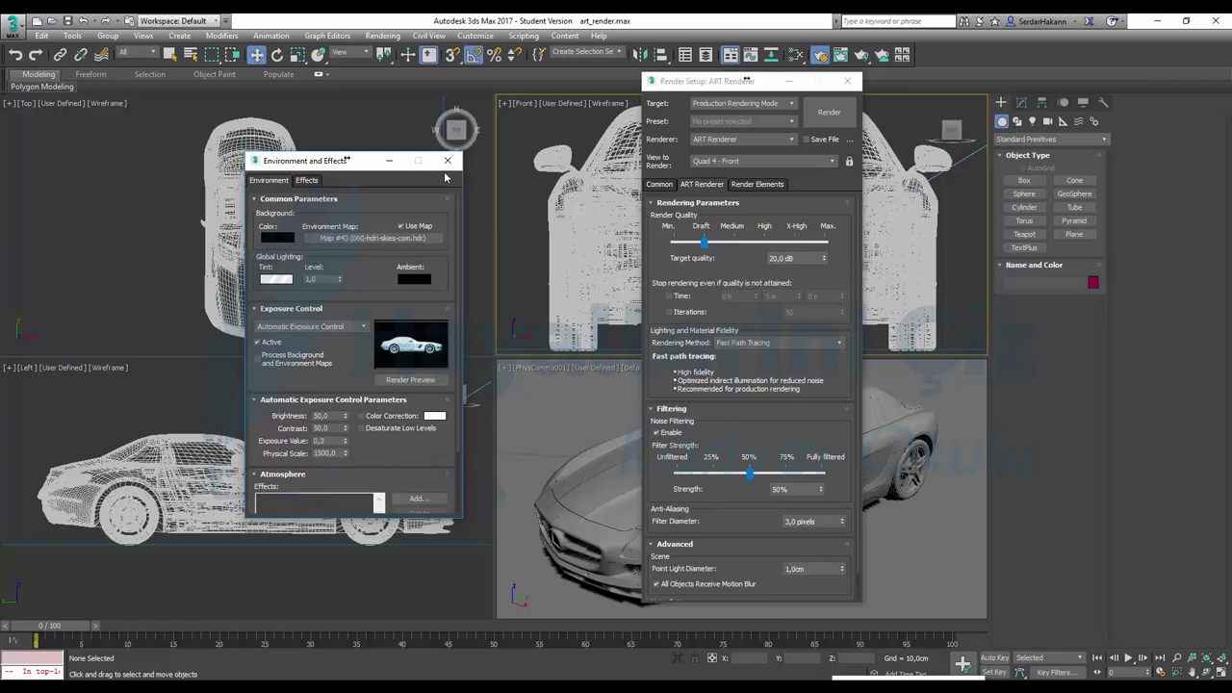
{"action": "left_click", "coordinate": [389, 160]}
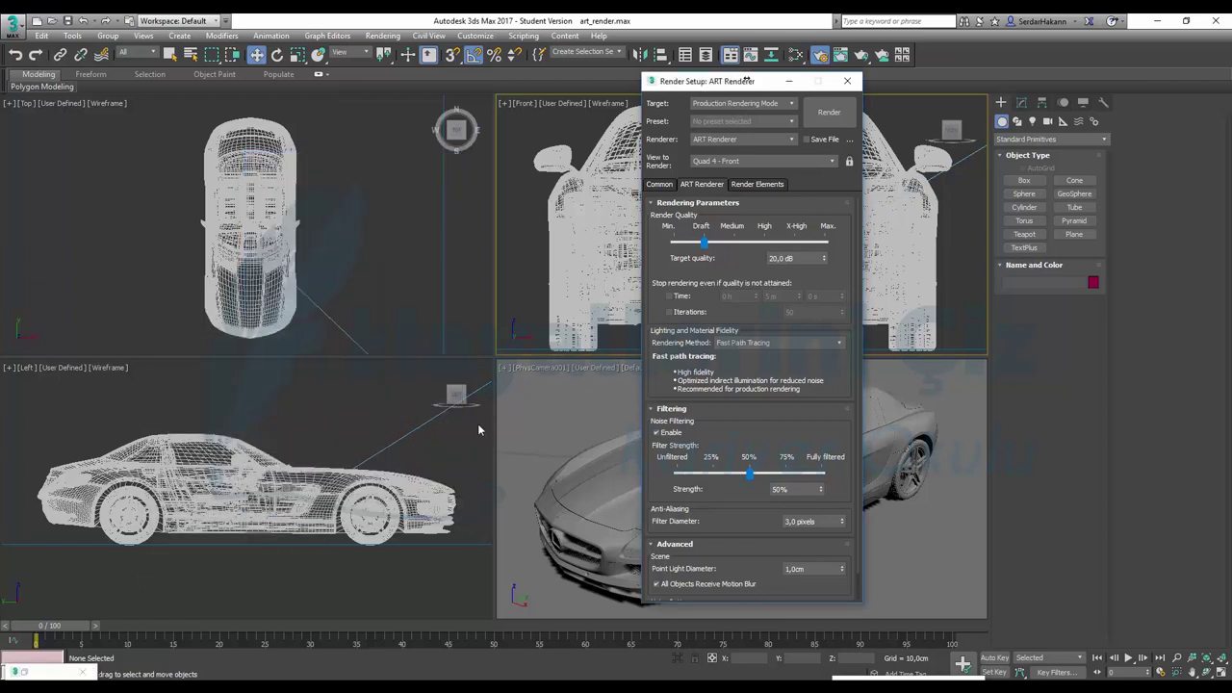
Render the PhysCamera001 viewport at Draft quality, then close the all-white result.
{"action": "left_click", "coordinate": [543, 409]}
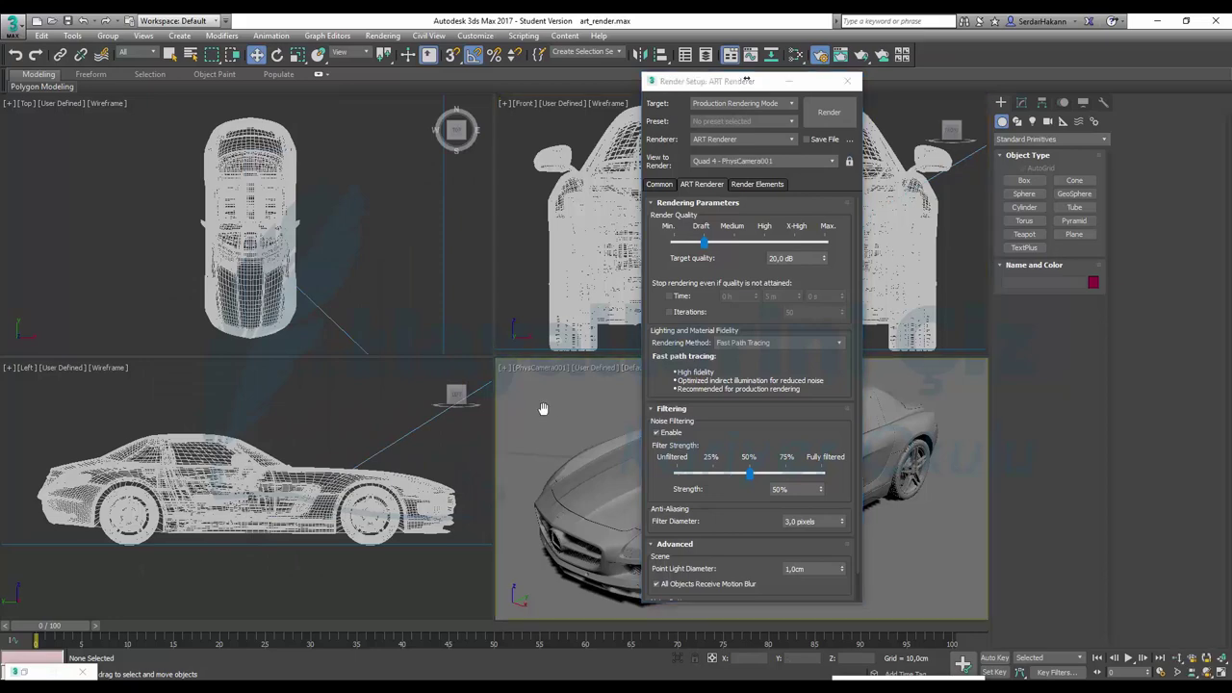
{"action": "left_click", "coordinate": [829, 112]}
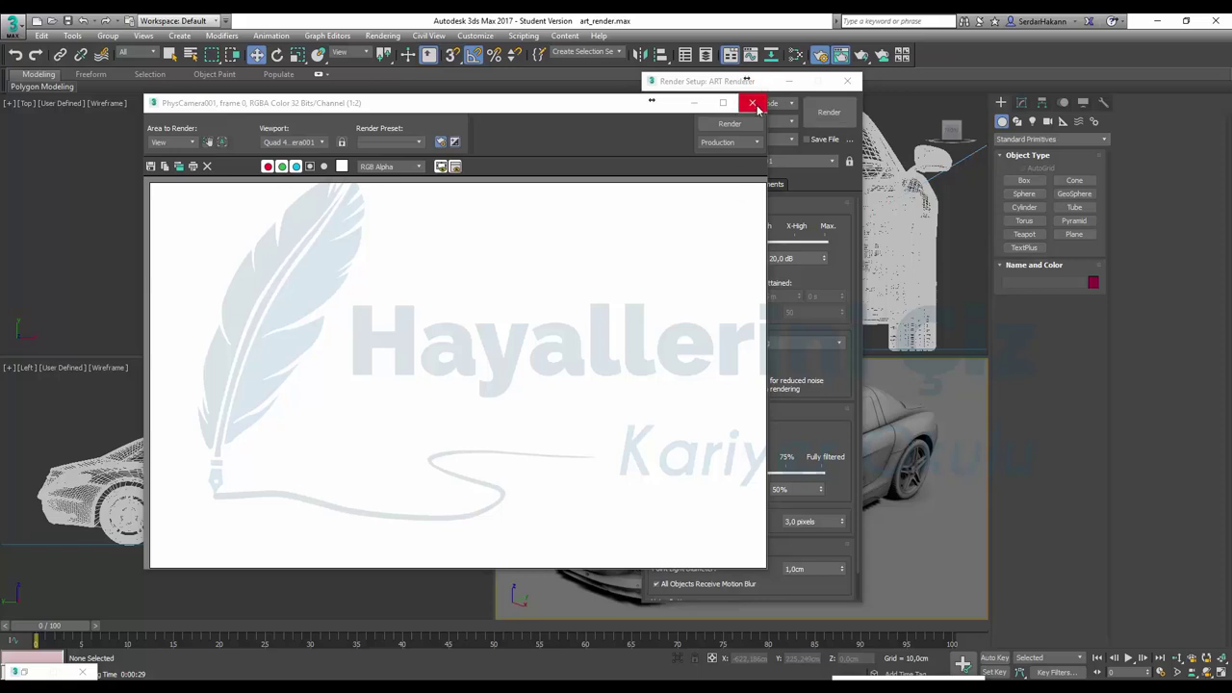
{"action": "left_click", "coordinate": [753, 104]}
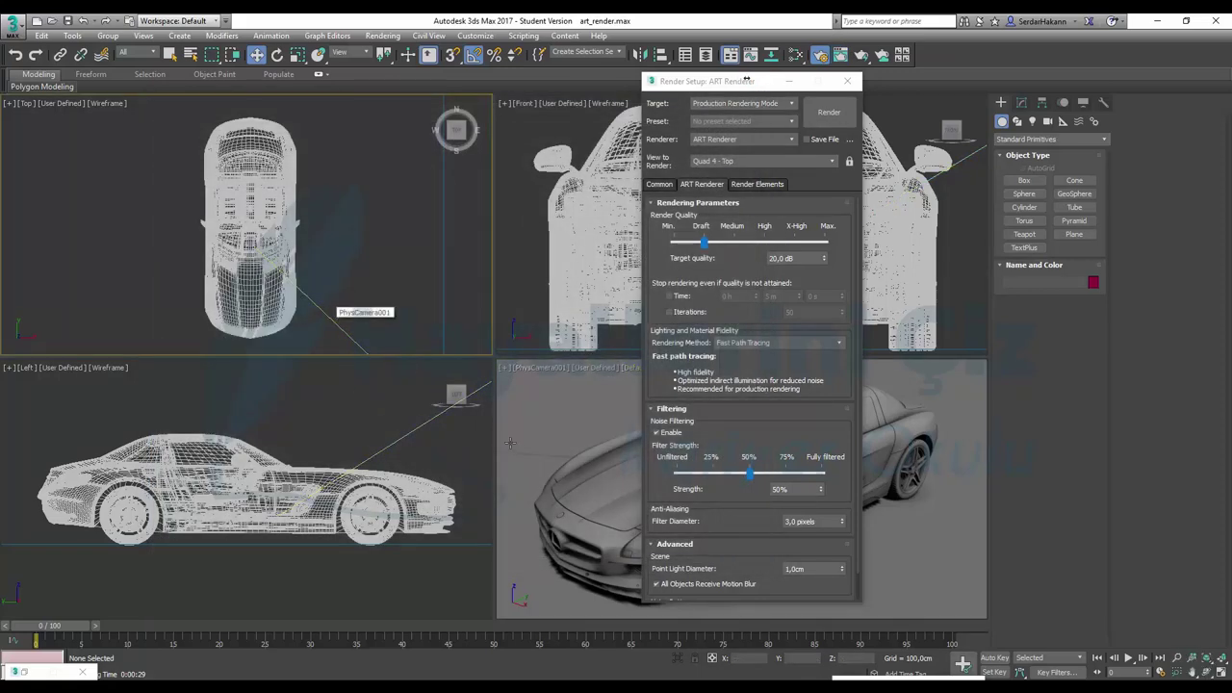
Set the automatic exposure control's exposure value to 1,0 and re-render PhysCamera001.
{"action": "key", "text": "8"}
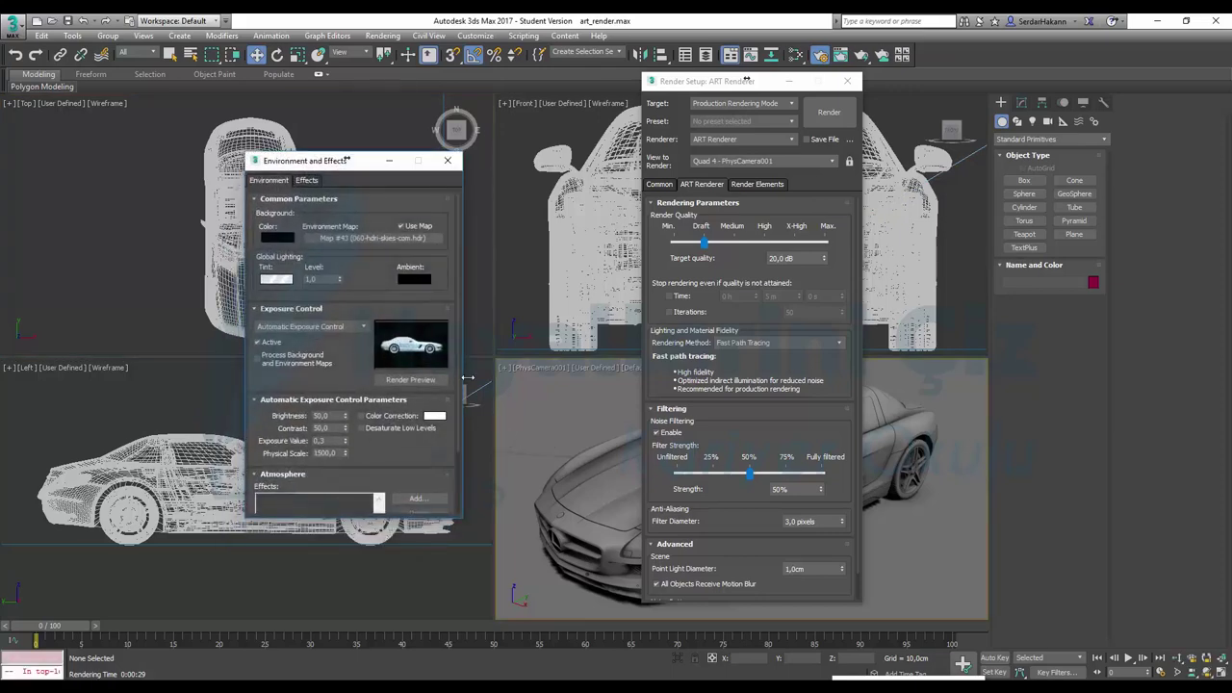
{"action": "left_click", "coordinate": [570, 409]}
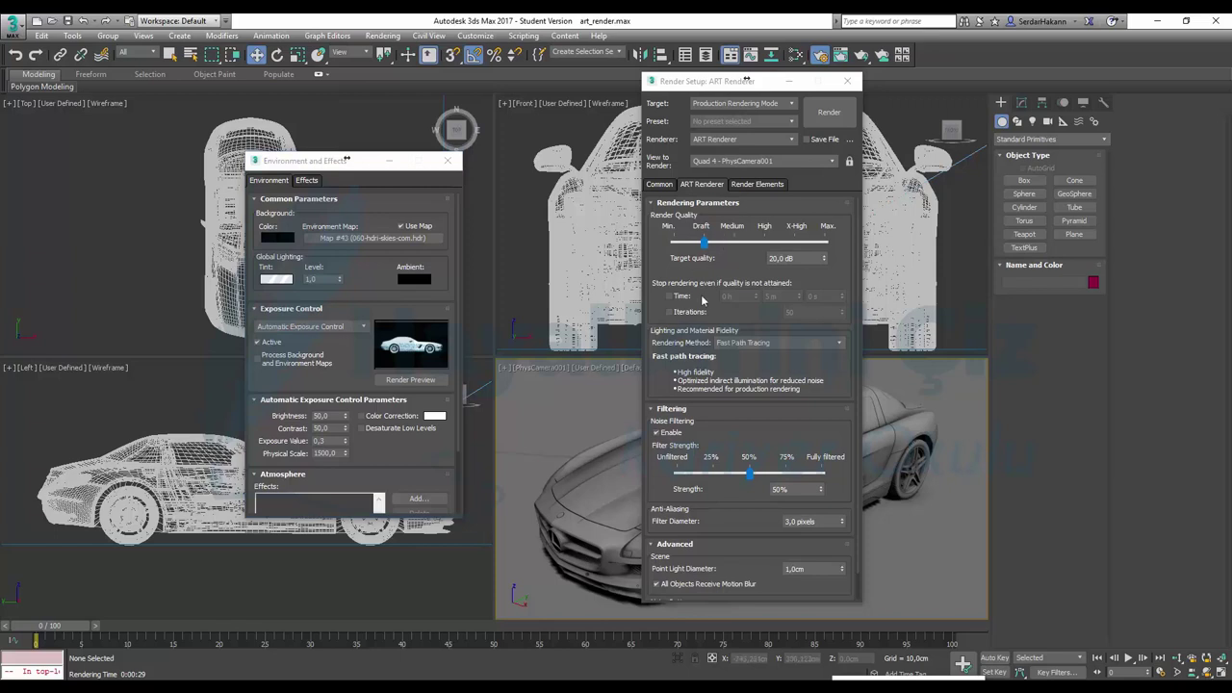
{"action": "double_click", "coordinate": [330, 440]}
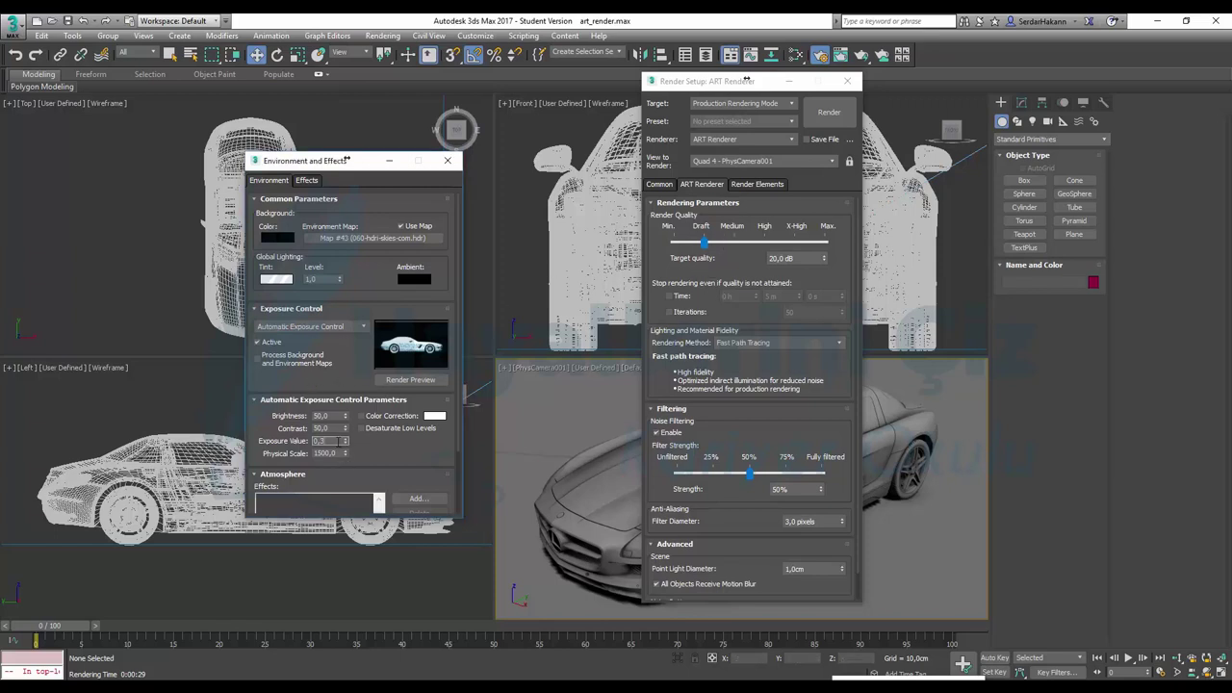
{"action": "type", "text": "1"}
{"action": "key", "text": "Return"}
{"action": "left_click", "coordinate": [829, 112]}
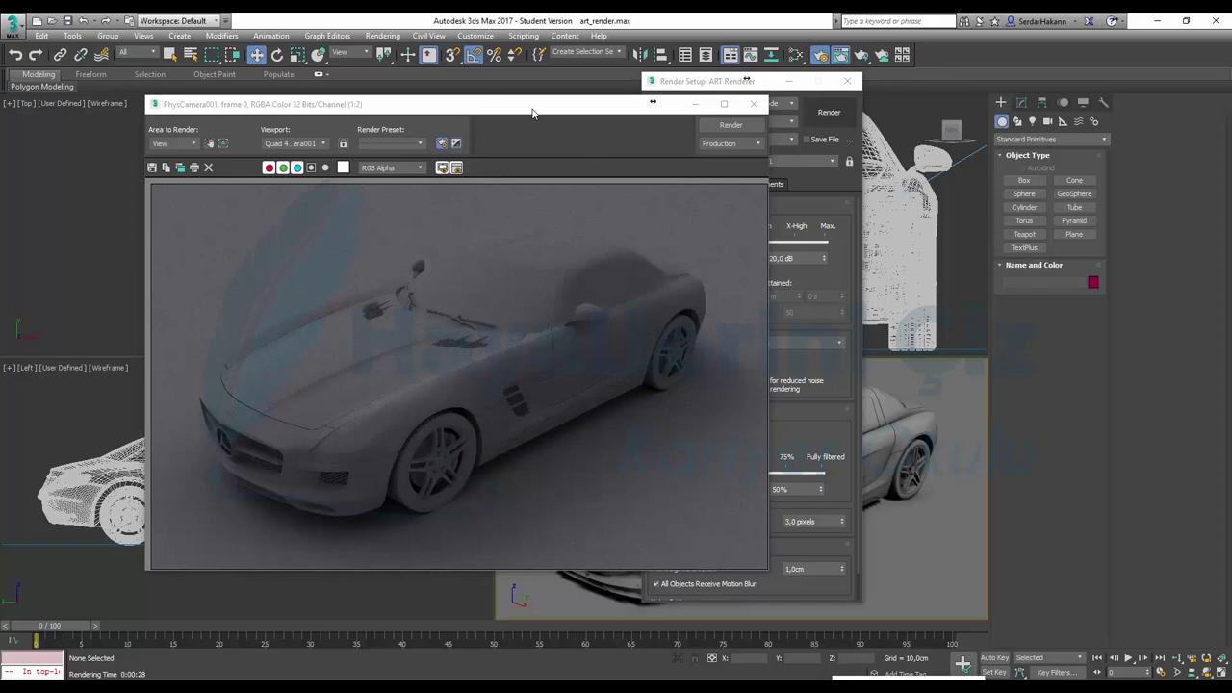
Place the frame window beside Render Setup and set ART render quality to High (33,1 dB).
{"action": "left_click_drag", "start_coordinate": [532, 112], "coordinate": [419, 90]}
{"action": "mouse_move", "coordinate": [686, 85]}
{"action": "left_mouse_down"}
{"action": "mouse_move", "coordinate": [828, 106]}
{"action": "mouse_move", "coordinate": [789, 83]}
{"action": "left_mouse_up"}
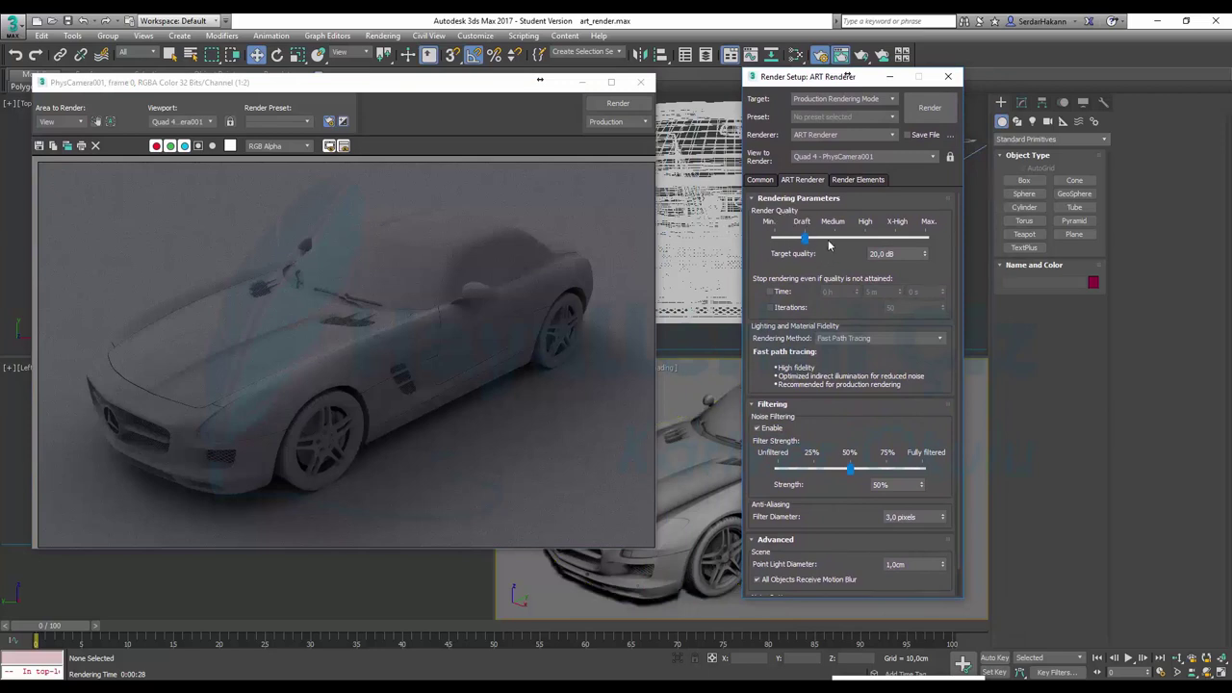
{"action": "left_click_drag", "start_coordinate": [806, 241], "coordinate": [866, 243]}
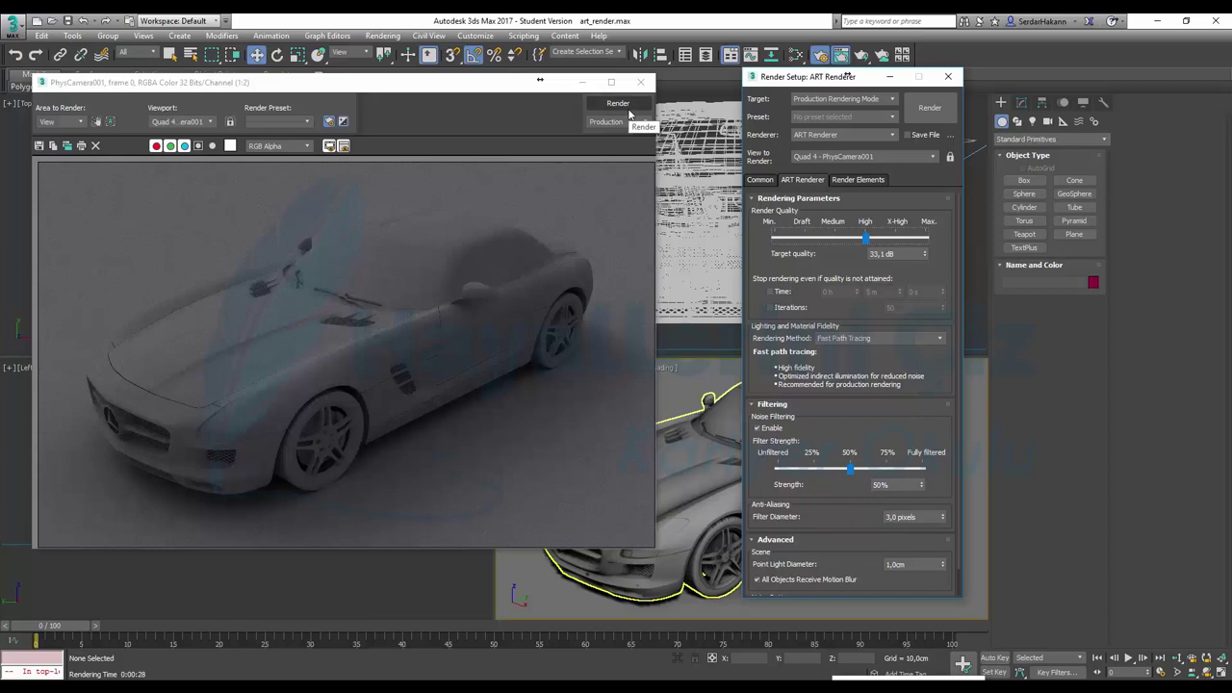
Render PhysCamera001 at High quality and maximize the result to check pixel values on the hood.
{"action": "left_click", "coordinate": [628, 110]}
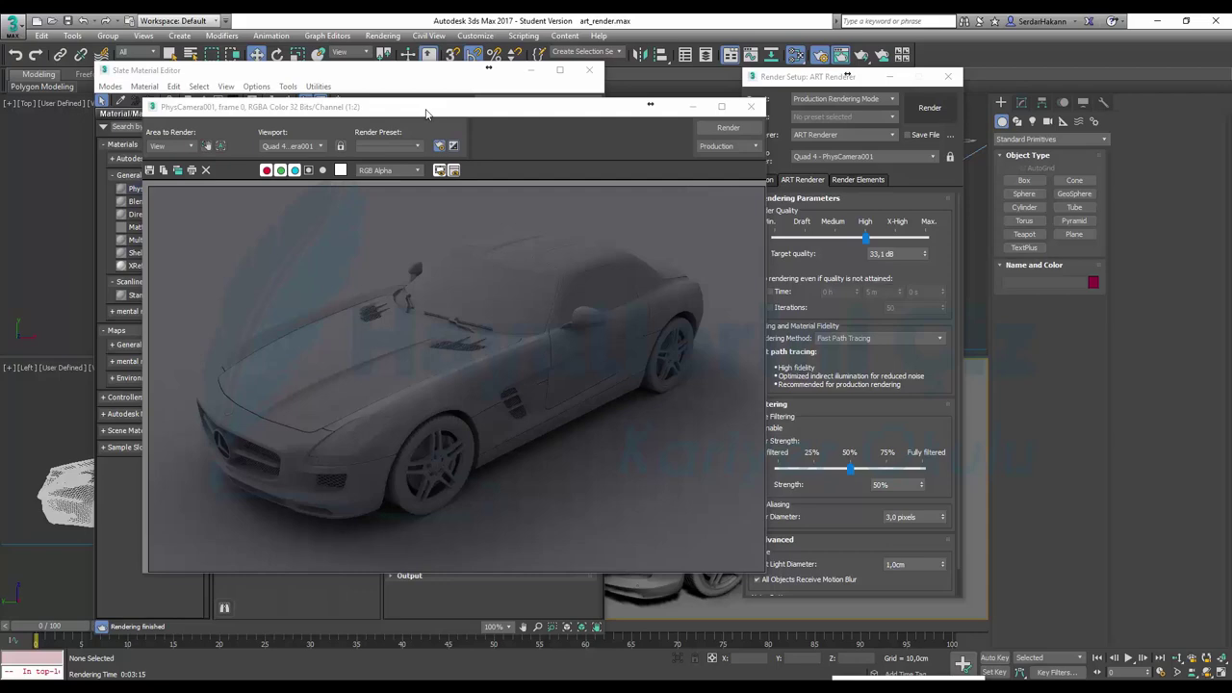
{"action": "scroll", "coordinate": [503, 404], "scroll_direction": "up", "scroll_amount": 2}
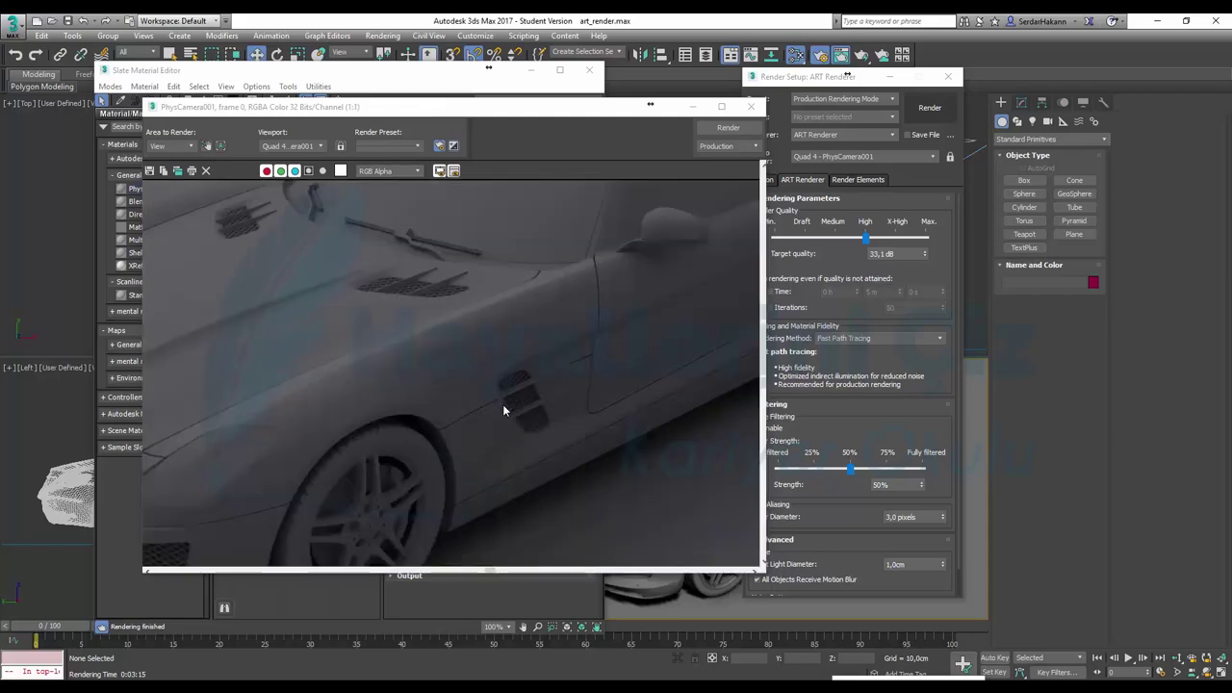
{"action": "left_click", "coordinate": [721, 106]}
{"action": "mouse_move", "coordinate": [471, 310]}
{"action": "left_mouse_down"}
{"action": "mouse_move", "coordinate": [619, 225]}
{"action": "mouse_move", "coordinate": [572, 423]}
{"action": "left_mouse_up"}
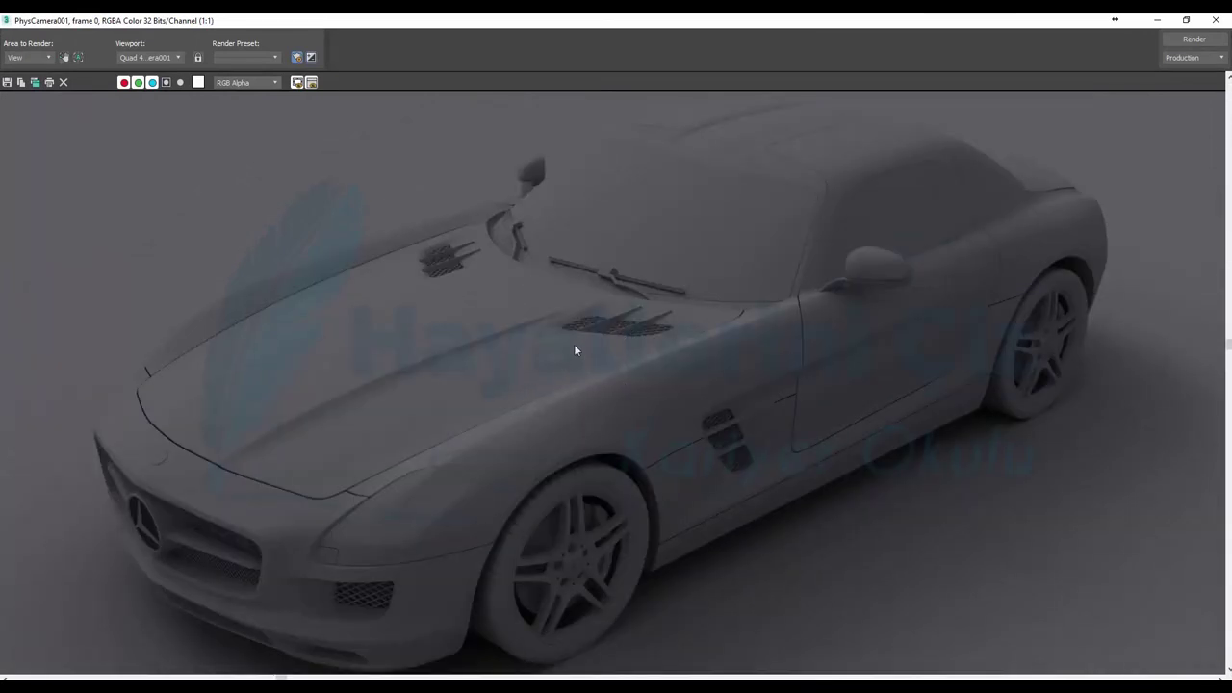
{"action": "right_click", "coordinate": [575, 349]}
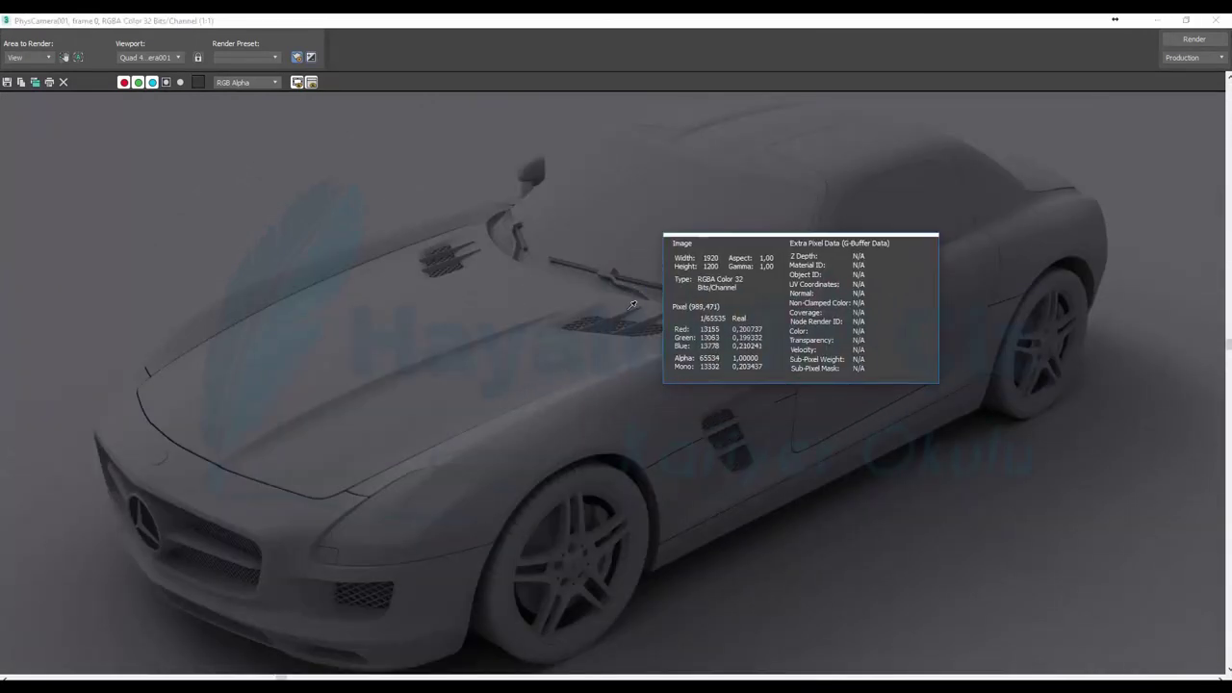
Pan and zoom around the grey car render, restore the window, and close it.
{"action": "left_click_drag", "start_coordinate": [655, 344], "coordinate": [684, 307]}
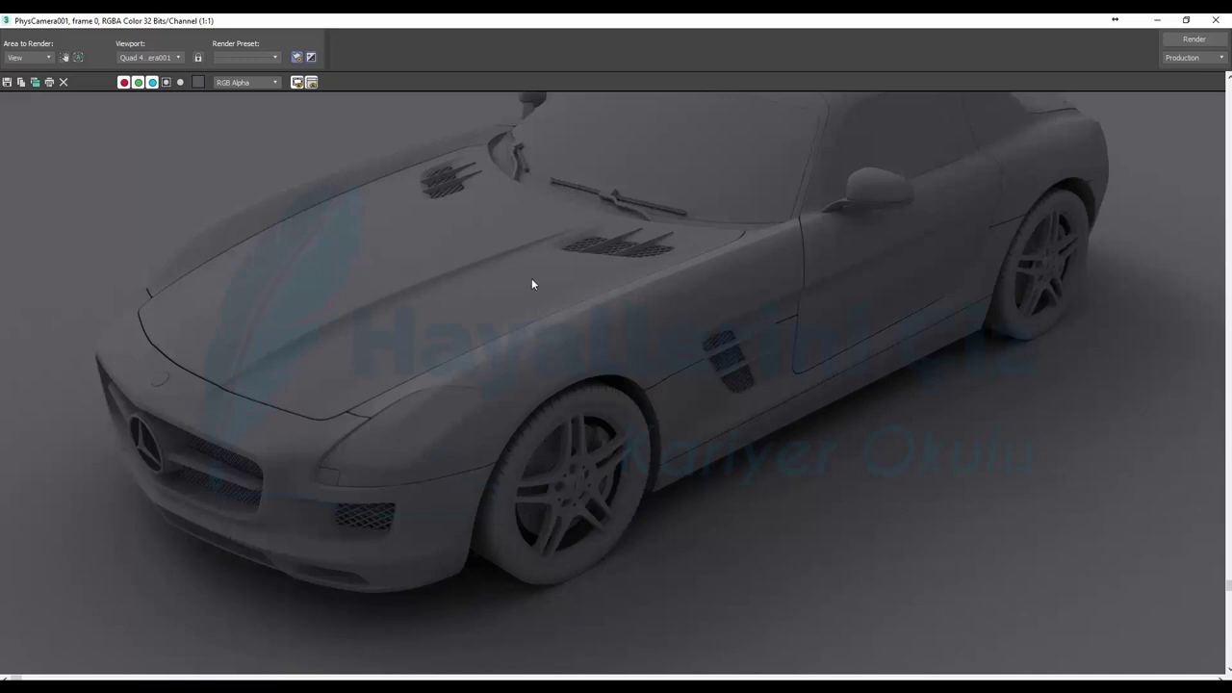
{"action": "scroll", "coordinate": [479, 370], "scroll_direction": "up", "scroll_amount": 1}
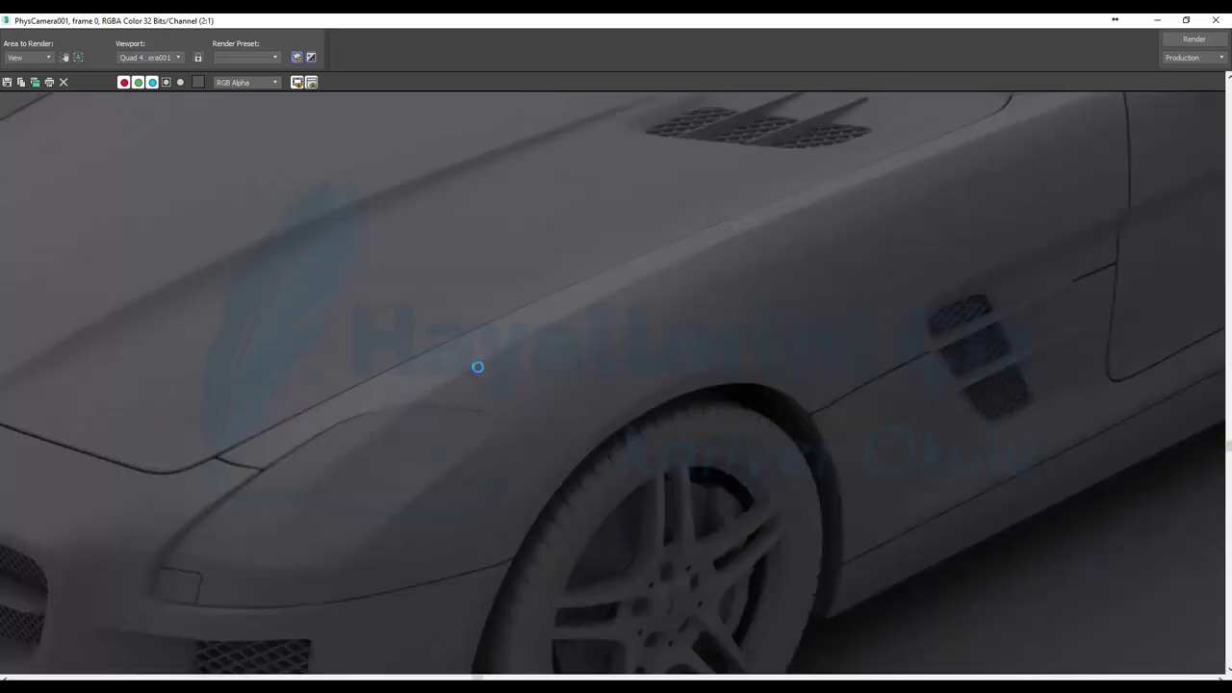
{"action": "scroll", "coordinate": [479, 367], "scroll_direction": "down", "scroll_amount": 1}
{"action": "scroll", "coordinate": [482, 364], "scroll_direction": "down", "scroll_amount": 1}
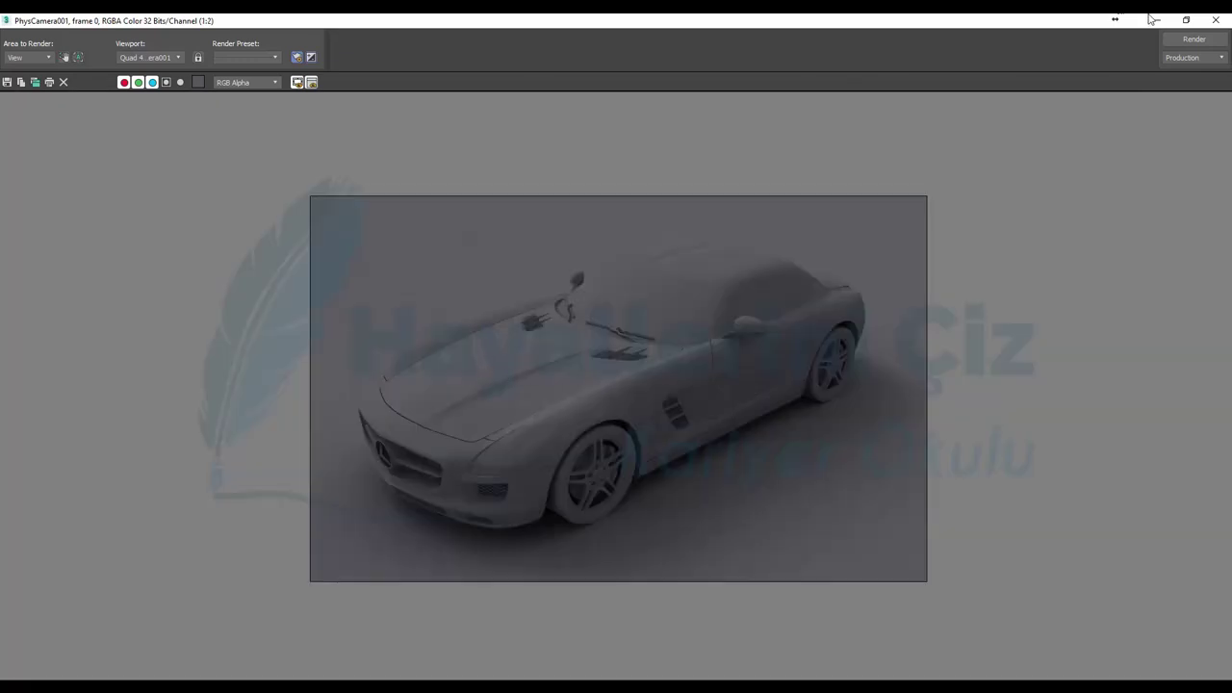
{"action": "left_click", "coordinate": [1186, 19]}
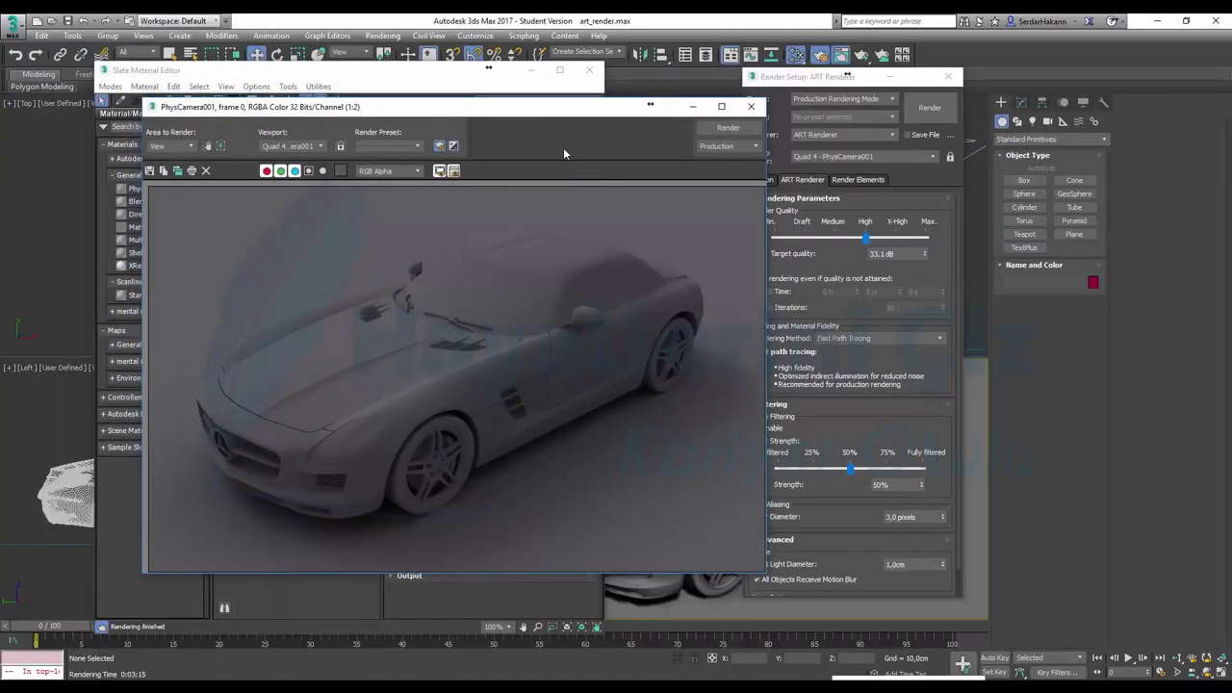
{"action": "left_click", "coordinate": [692, 106]}
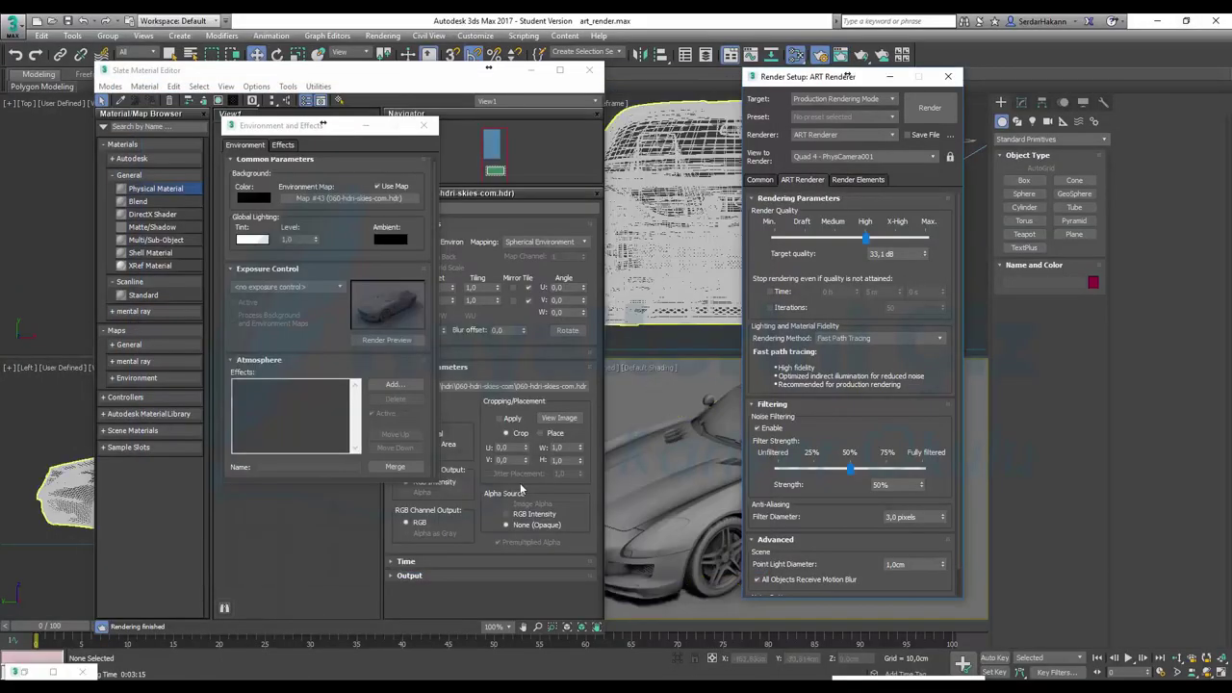
Use Physical Camera Exposure Control at 6,000 EV with Sunlight (5200K) illuminant and render the environment preview.
{"action": "left_click", "coordinate": [260, 287]}
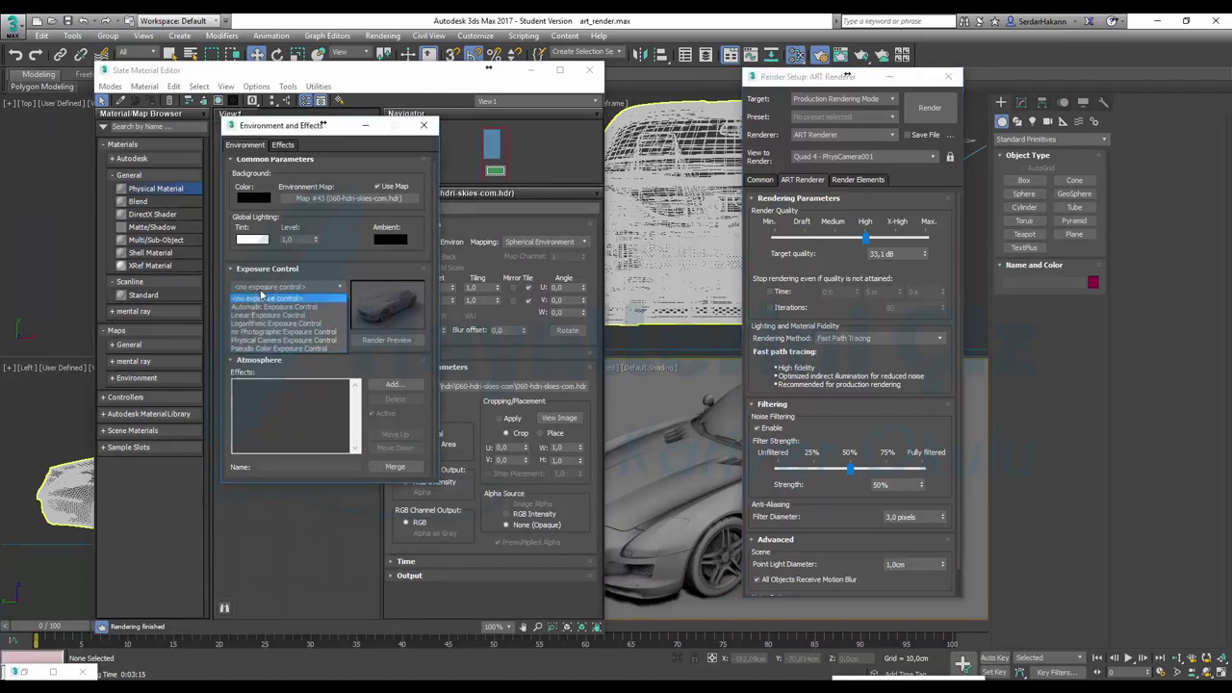
{"action": "left_click", "coordinate": [285, 342]}
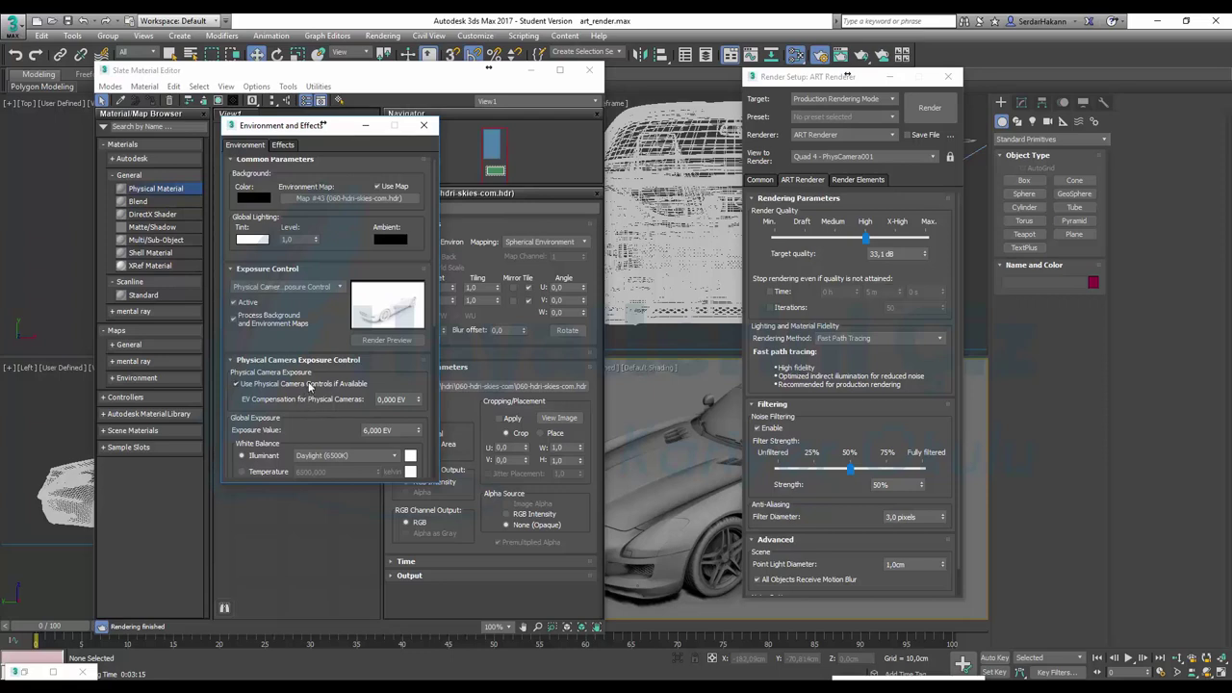
{"action": "scroll", "coordinate": [328, 347], "scroll_direction": "down", "scroll_amount": 2}
{"action": "scroll", "coordinate": [361, 352], "scroll_direction": "down", "scroll_amount": 2}
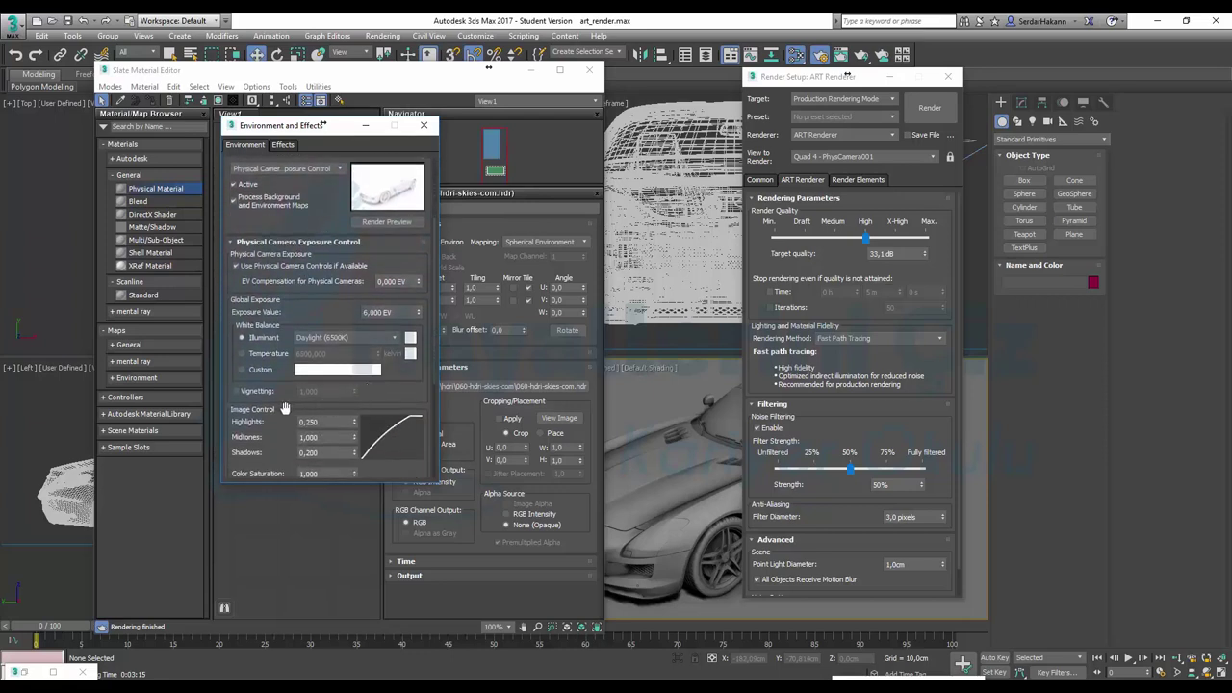
{"action": "mouse_move", "coordinate": [270, 460]}
{"action": "left_mouse_down"}
{"action": "mouse_move", "coordinate": [264, 412]}
{"action": "mouse_move", "coordinate": [266, 440]}
{"action": "left_mouse_up"}
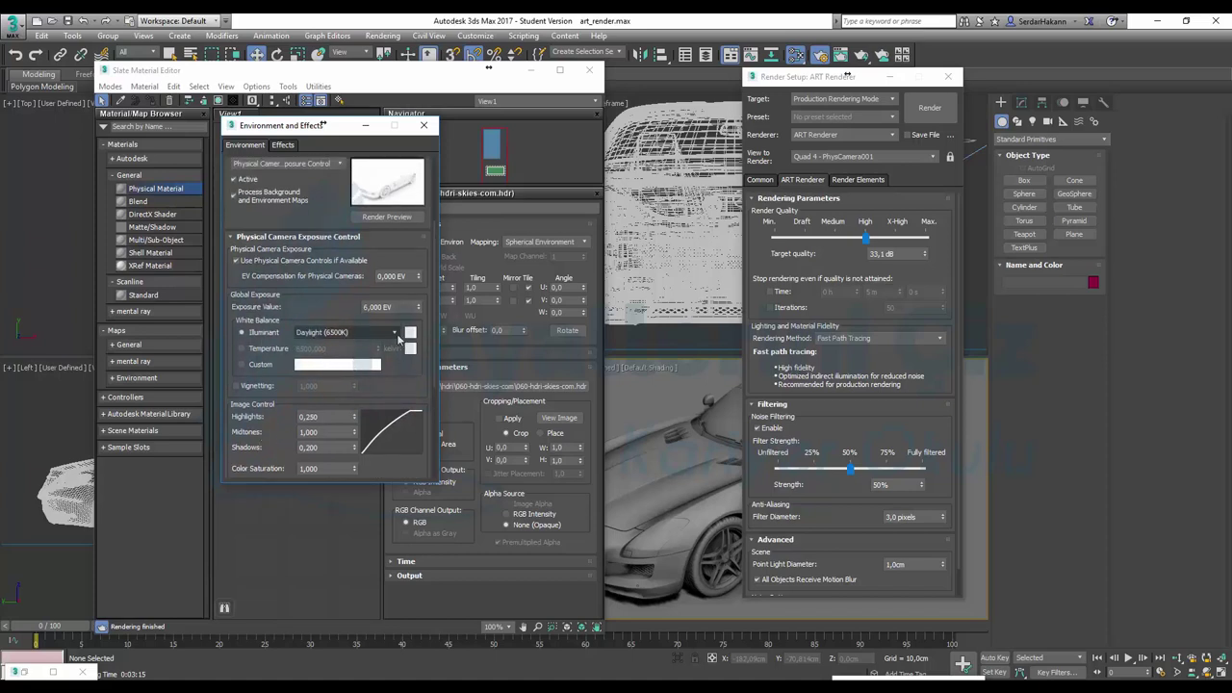
{"action": "left_click", "coordinate": [397, 333]}
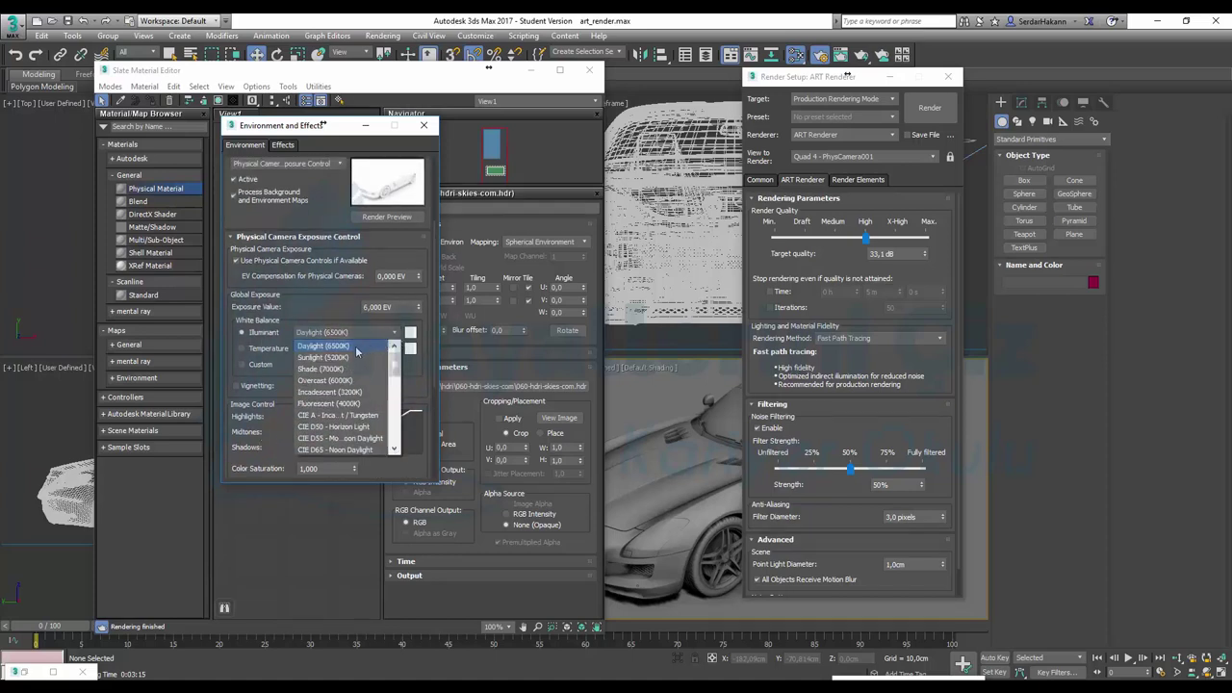
{"action": "left_click", "coordinate": [323, 357]}
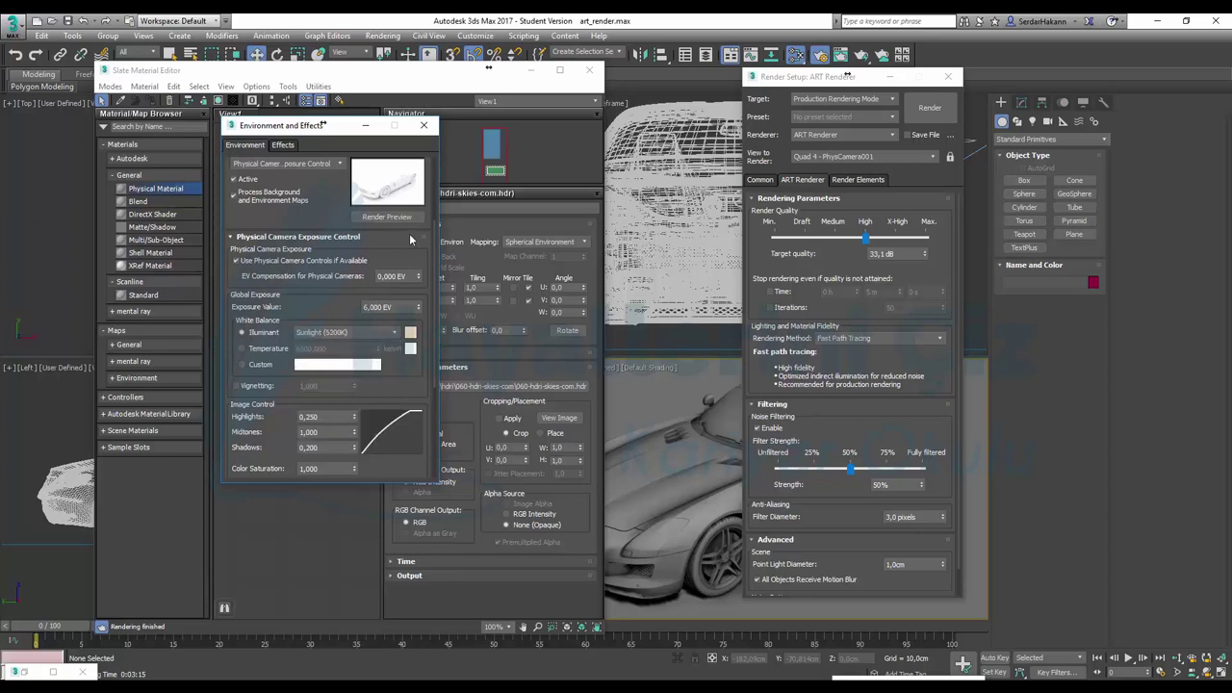
{"action": "left_click", "coordinate": [389, 217]}
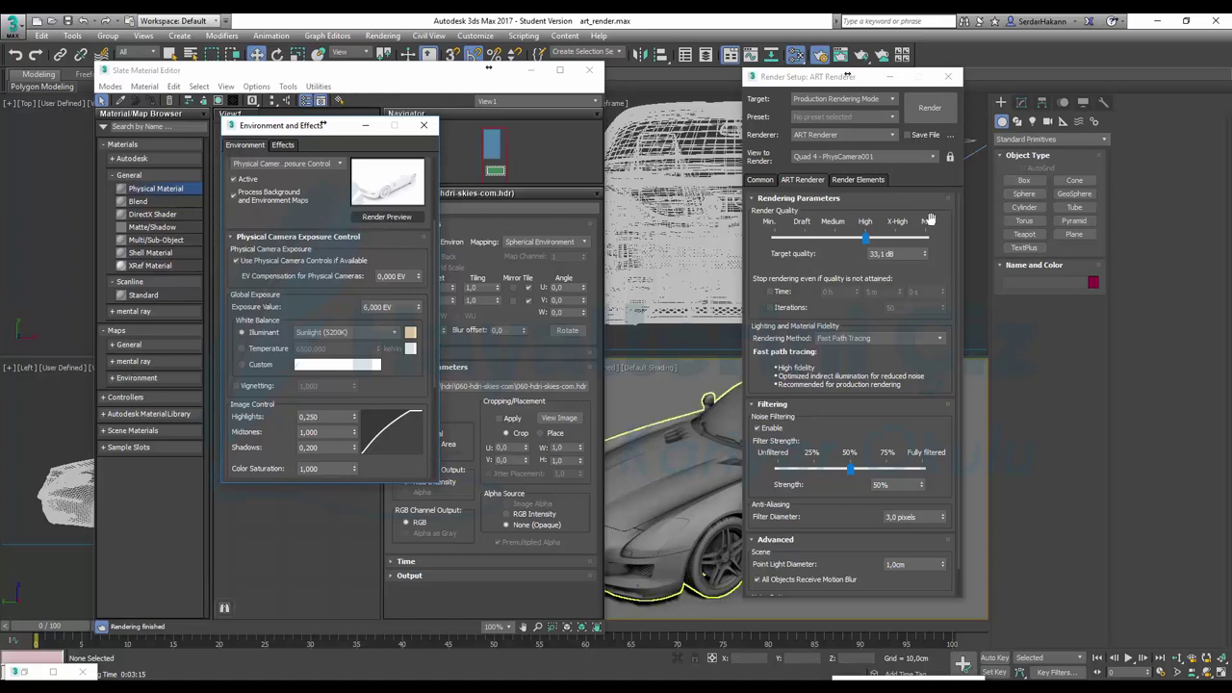
Drop ART quality to Draft (20,2 dB), use Incandescent (3200K) white balance, and test-render PhysCamera001.
{"action": "left_click_drag", "start_coordinate": [864, 238], "coordinate": [809, 246]}
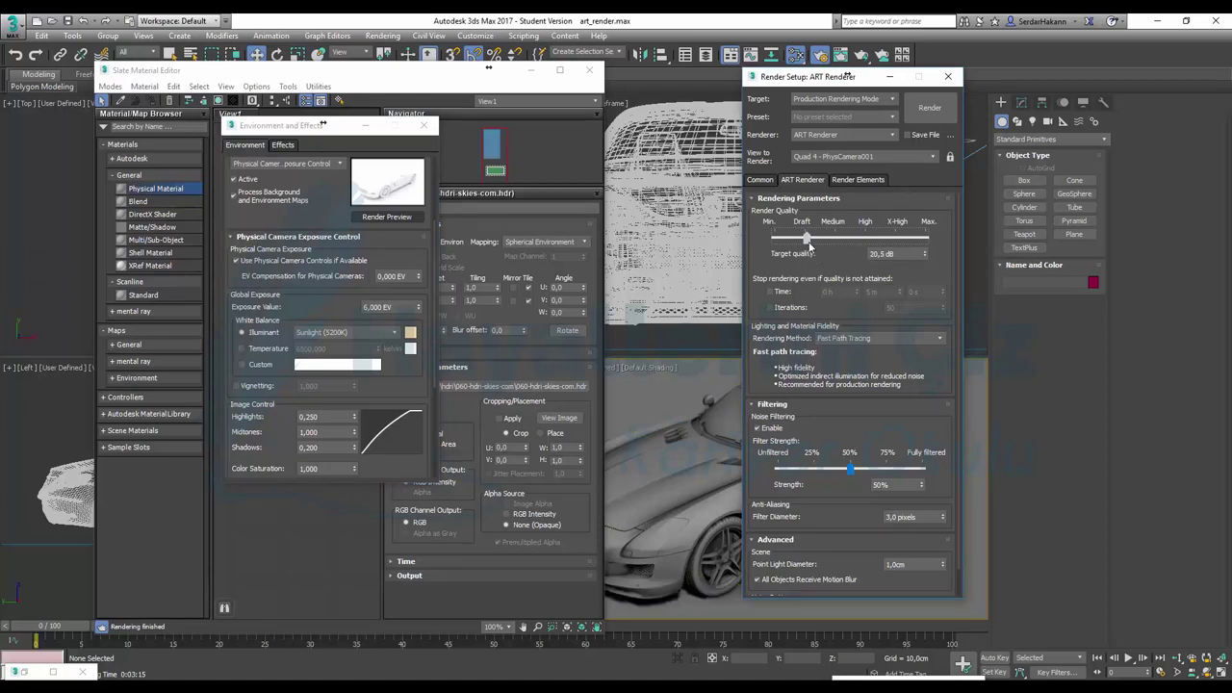
{"action": "left_click_drag", "start_coordinate": [808, 246], "coordinate": [805, 248]}
{"action": "left_click", "coordinate": [394, 333]}
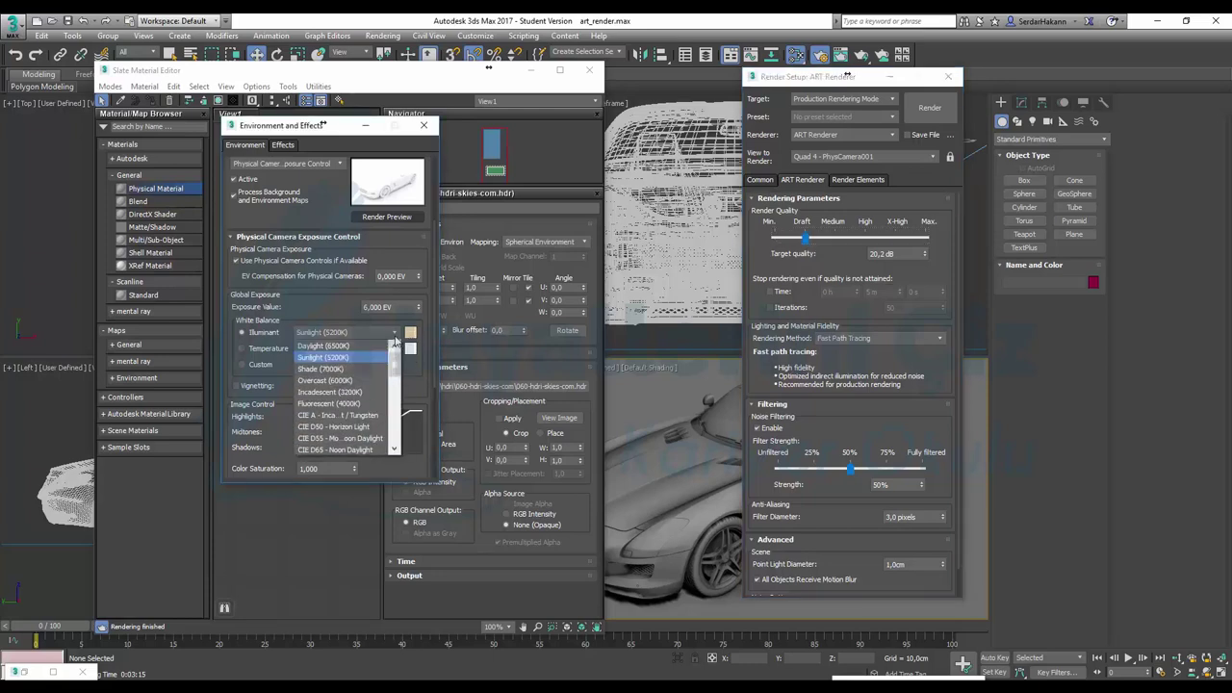
{"action": "left_click", "coordinate": [355, 393]}
{"action": "left_click", "coordinate": [392, 218]}
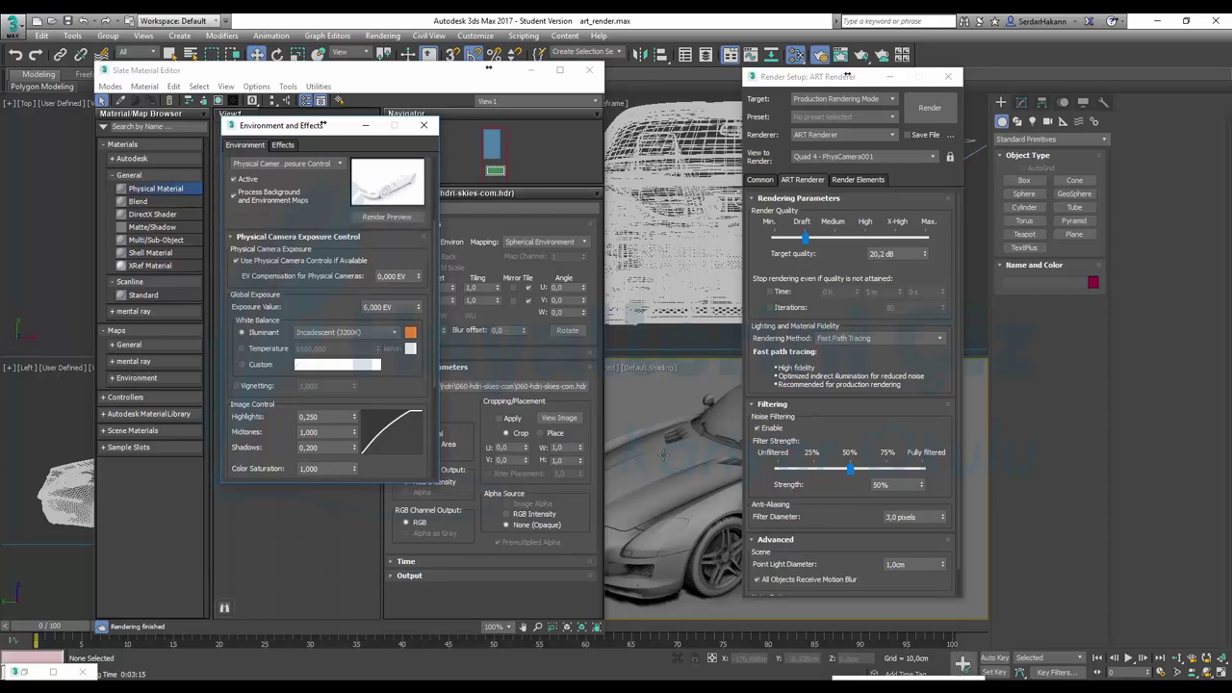
{"action": "middle_click", "coordinate": [659, 402]}
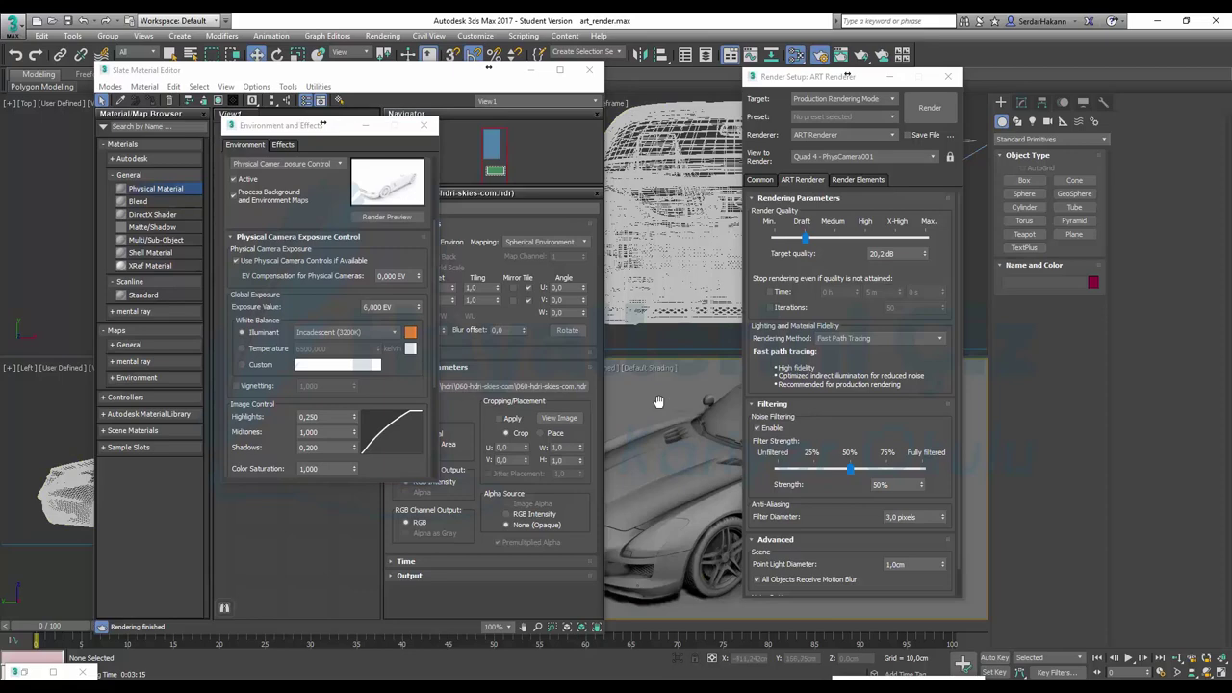
{"action": "key", "text": "shift+q"}
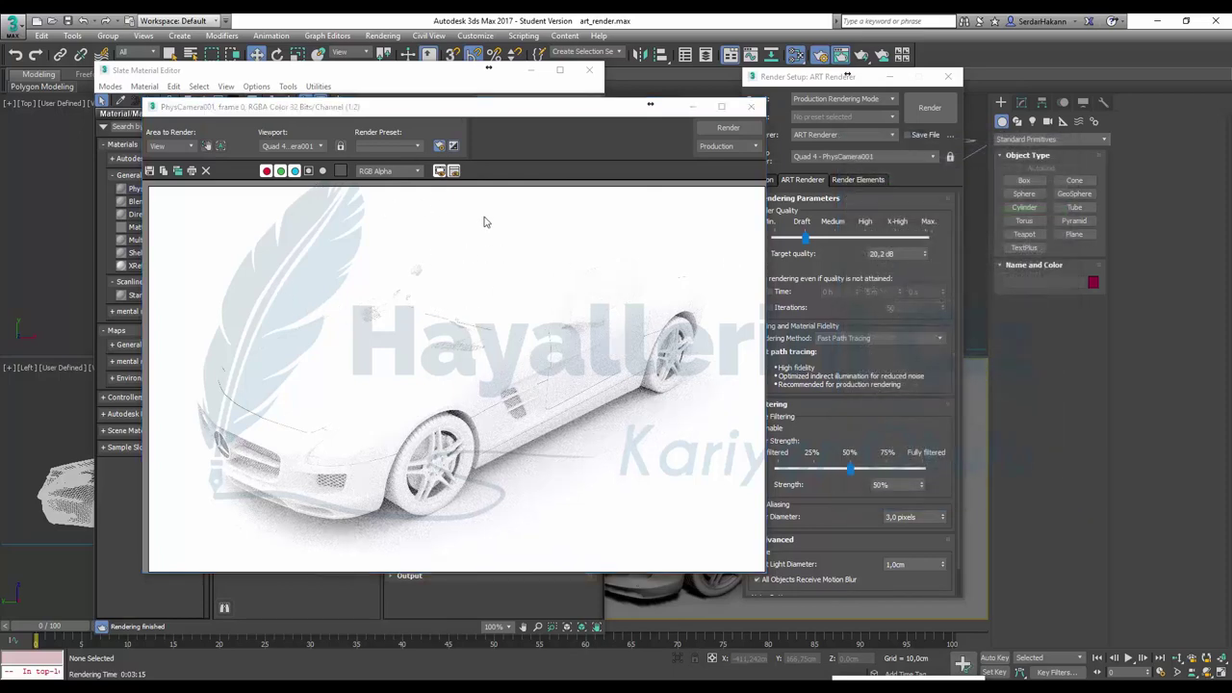
Lower the physical camera exposure value from 6 EV to 0,1 EV and restart the PhysCamera001 render.
{"action": "mouse_move", "coordinate": [330, 108]}
{"action": "left_mouse_down"}
{"action": "mouse_move", "coordinate": [681, 139]}
{"action": "mouse_move", "coordinate": [655, 99]}
{"action": "left_mouse_up"}
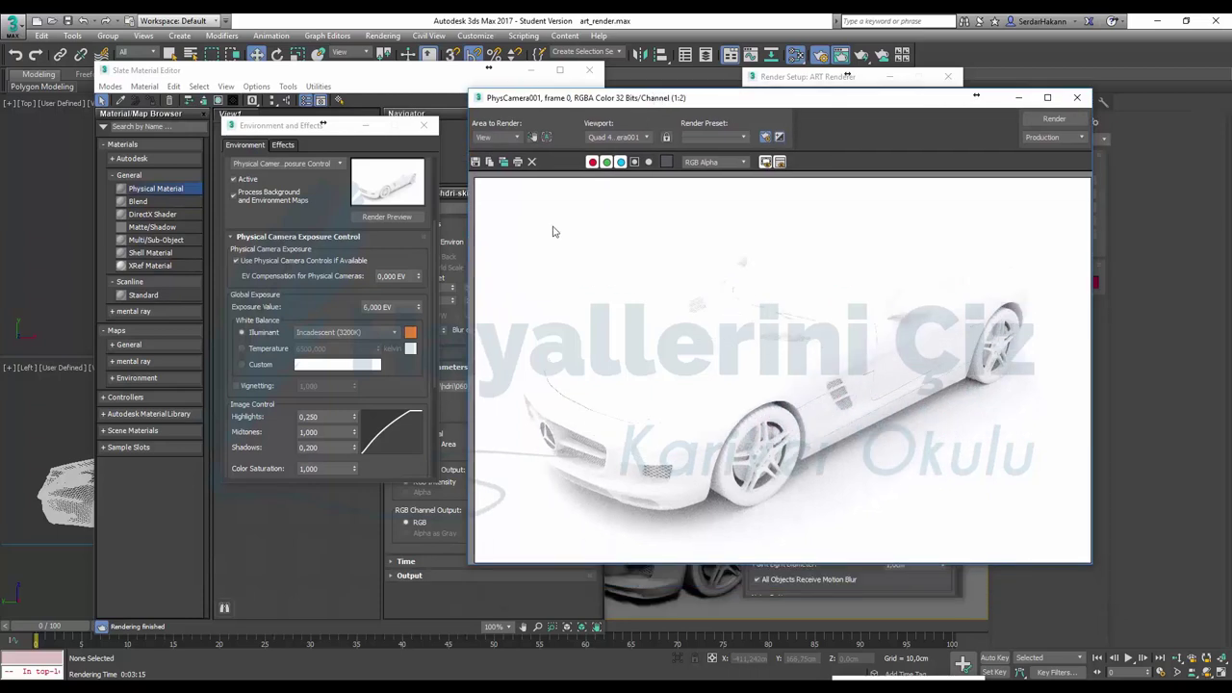
{"action": "left_click", "coordinate": [418, 308]}
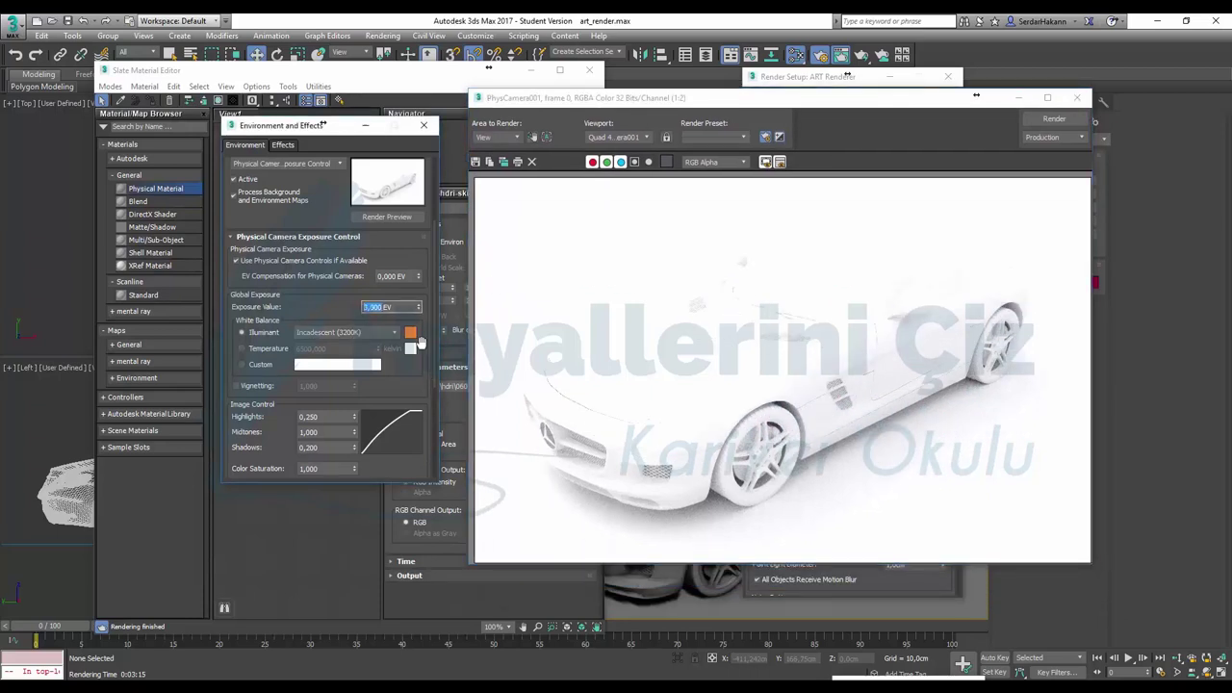
{"action": "type", "text": "5"}
{"action": "key", "text": "Return"}
{"action": "double_click", "coordinate": [367, 307]}
{"action": "type", "text": "5,1"}
{"action": "left_click", "coordinate": [1054, 119]}
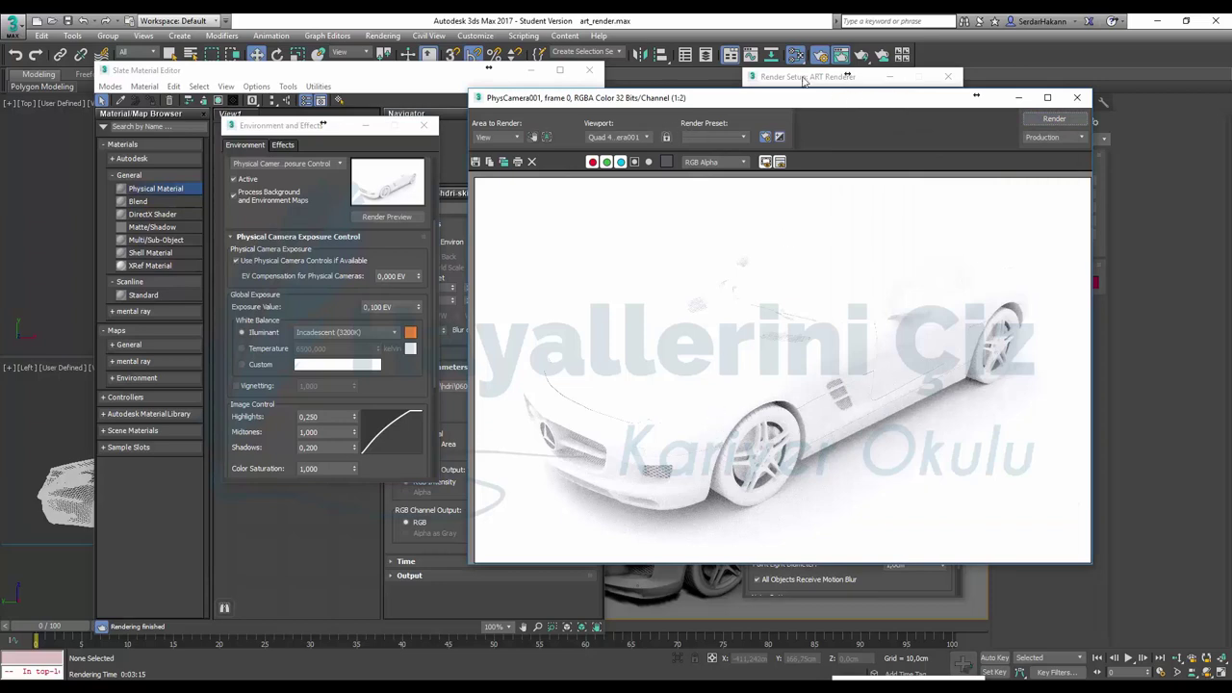
{"action": "key", "text": "shift+q"}
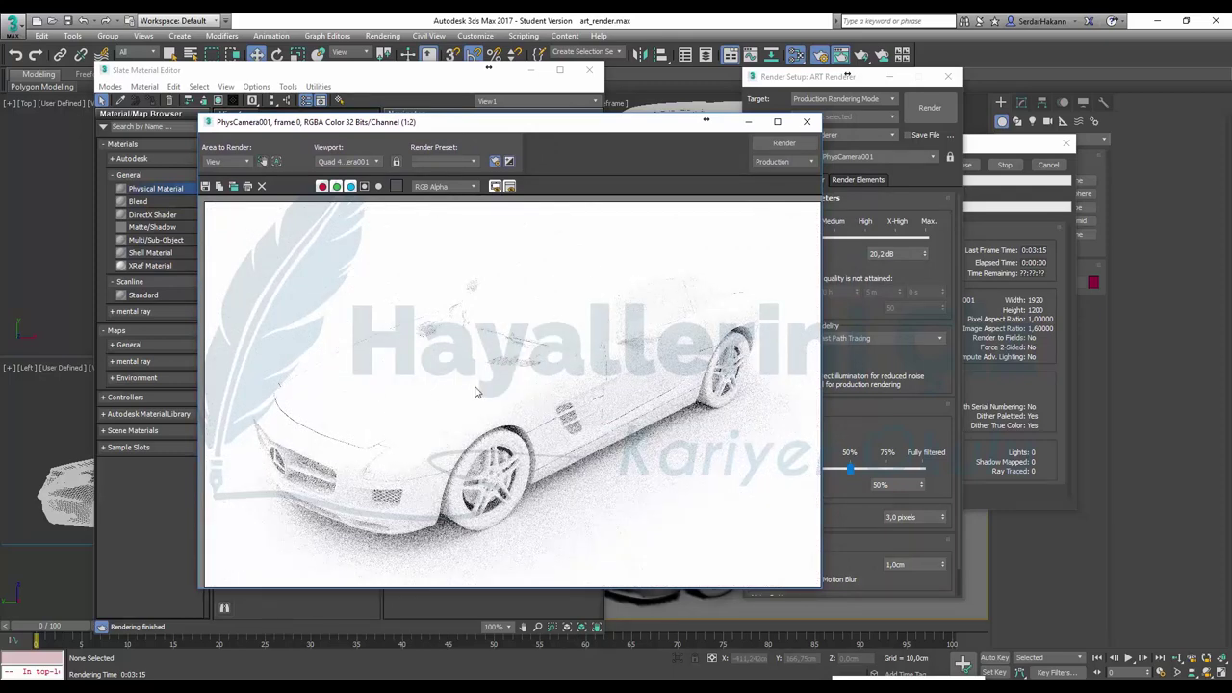
Stop the 0,100 EV render and close its progress window, the material editor and the render window.
{"action": "left_click", "coordinate": [1048, 166]}
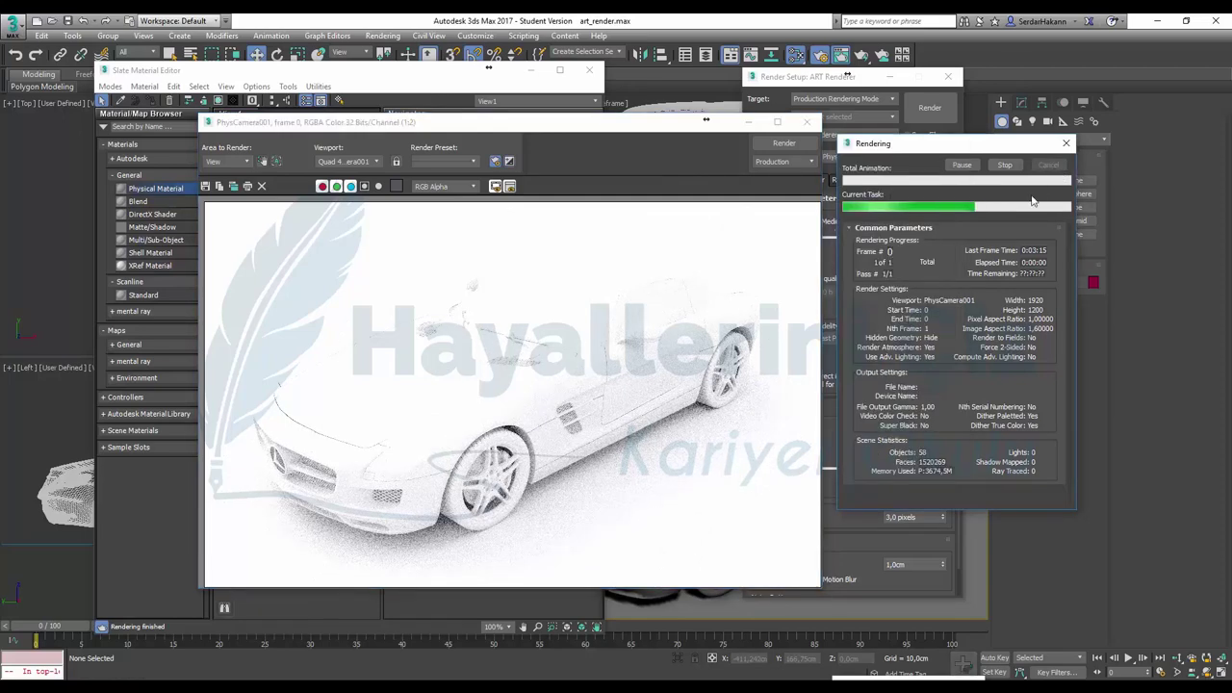
{"action": "left_click", "coordinate": [1022, 102]}
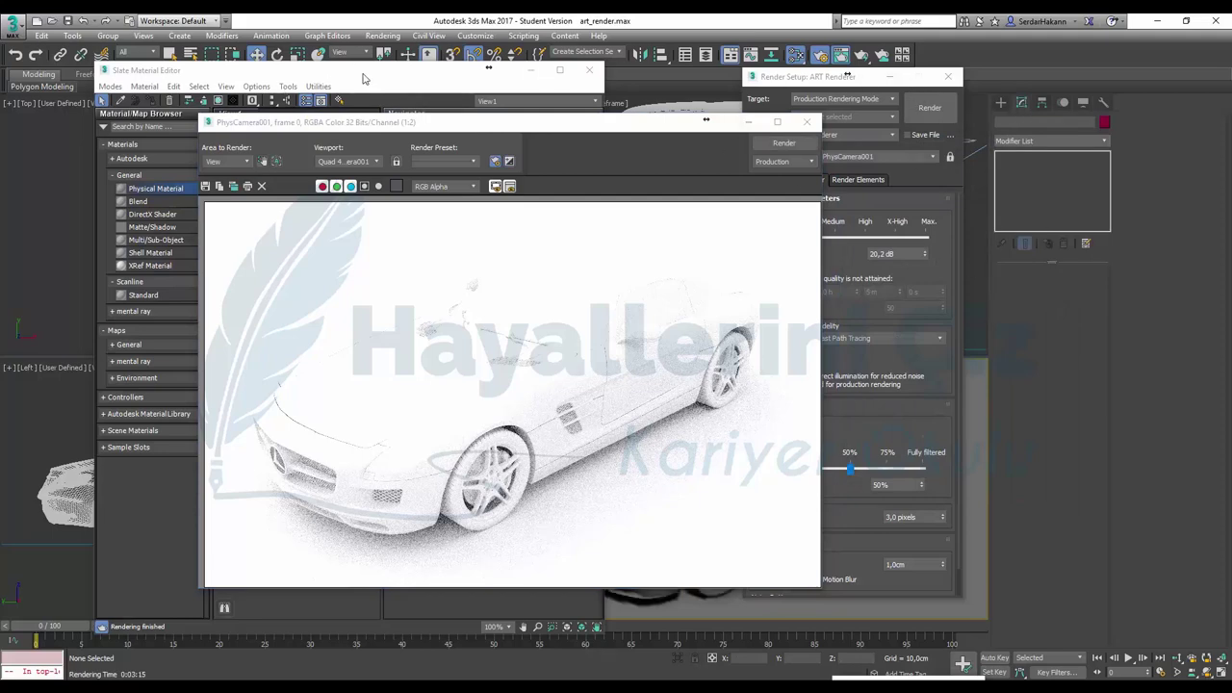
{"action": "left_click", "coordinate": [531, 71]}
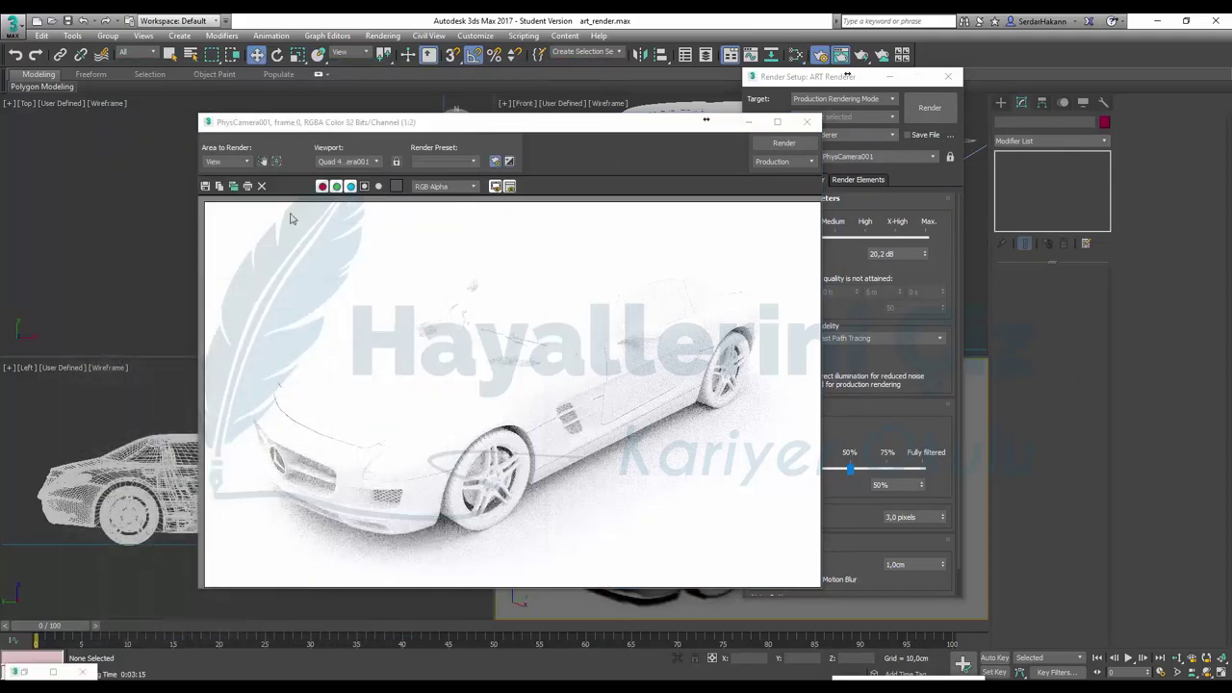
{"action": "left_click", "coordinate": [749, 122]}
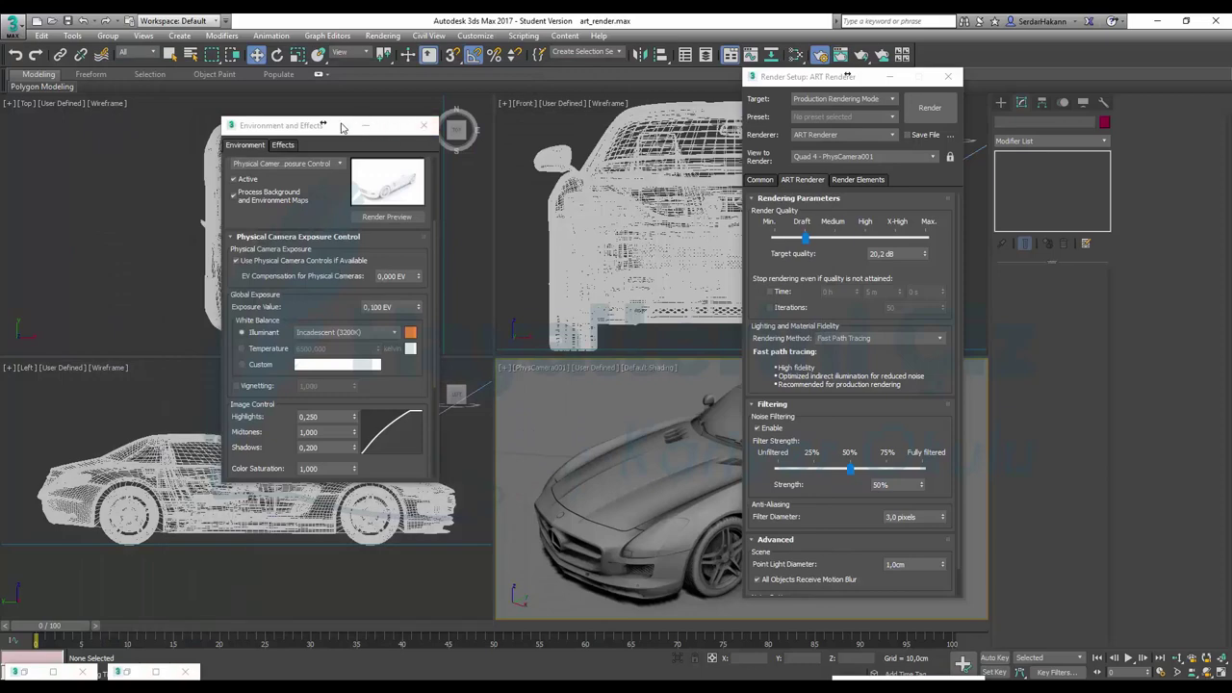
Bring Environment and Effects to the front, move it aside, and pan the top view toward the camera.
{"action": "left_click", "coordinate": [321, 126]}
{"action": "left_click_drag", "start_coordinate": [481, 211], "coordinate": [529, 260]}
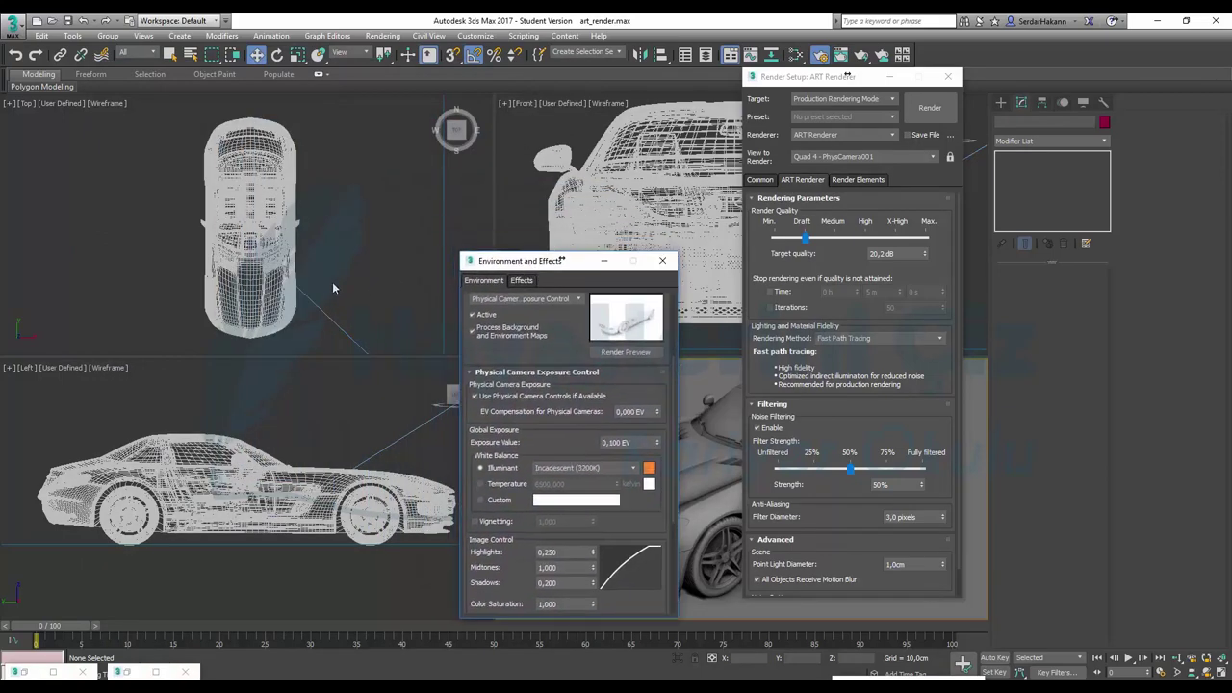
{"action": "middle_click_drag", "start_coordinate": [453, 347], "coordinate": [332, 250]}
Set PhysCamera001's exposure target to 12 EV, then test-render and stop the top-view render.
{"action": "left_click", "coordinate": [315, 234]}
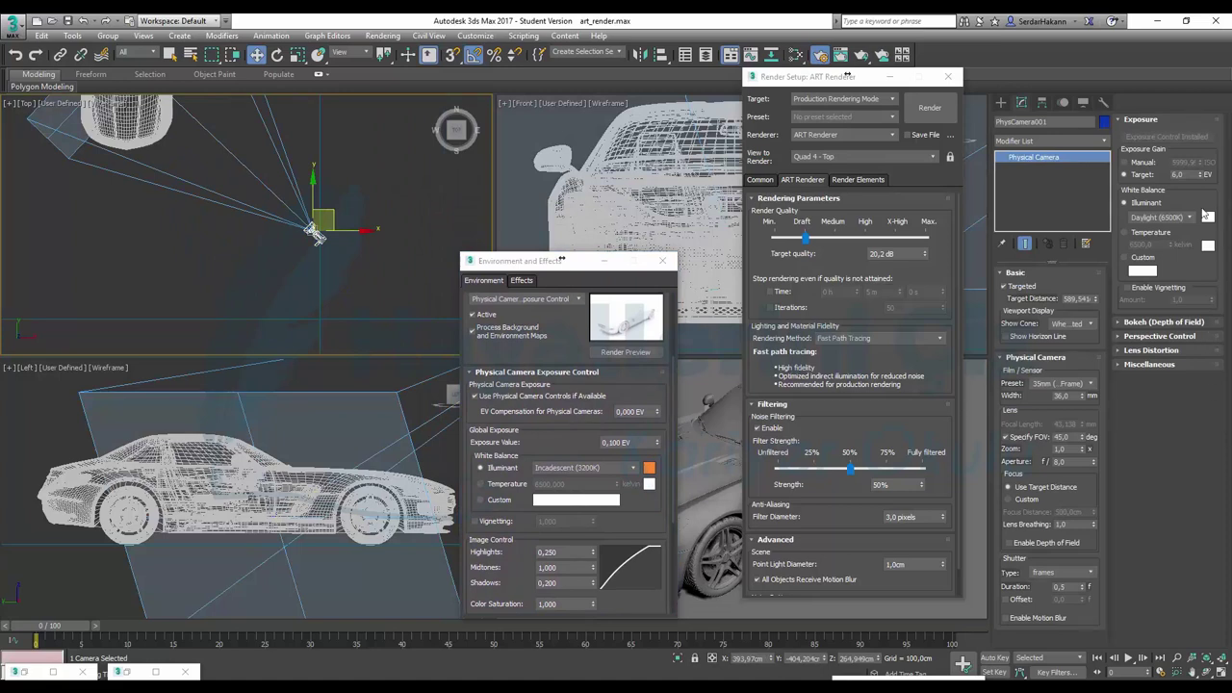
{"action": "double_click", "coordinate": [1178, 174]}
{"action": "type", "text": "12"}
{"action": "key", "text": "Return"}
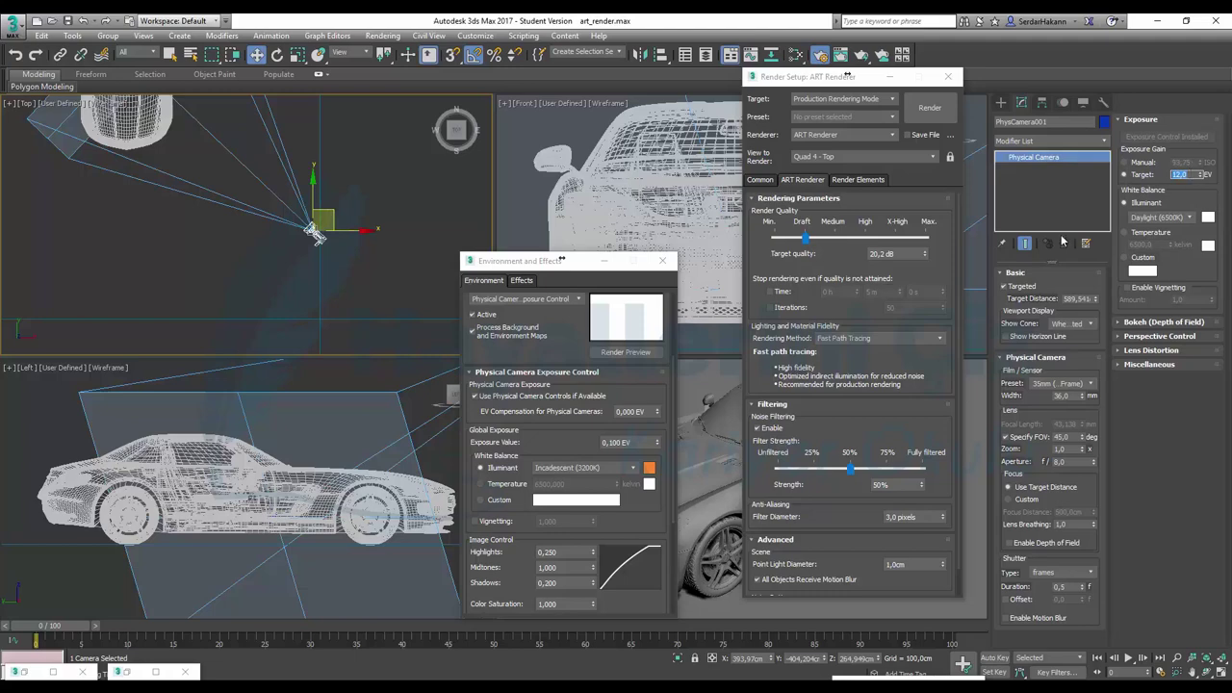
{"action": "left_click", "coordinate": [929, 108]}
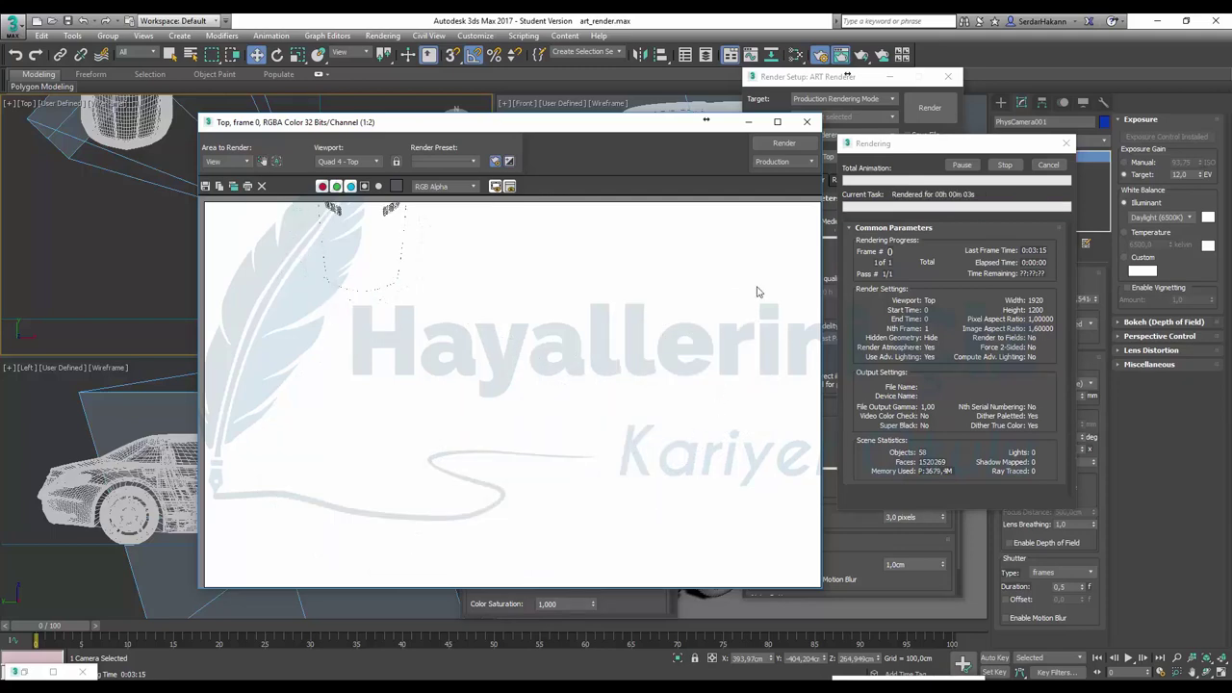
{"action": "left_click", "coordinate": [1050, 166]}
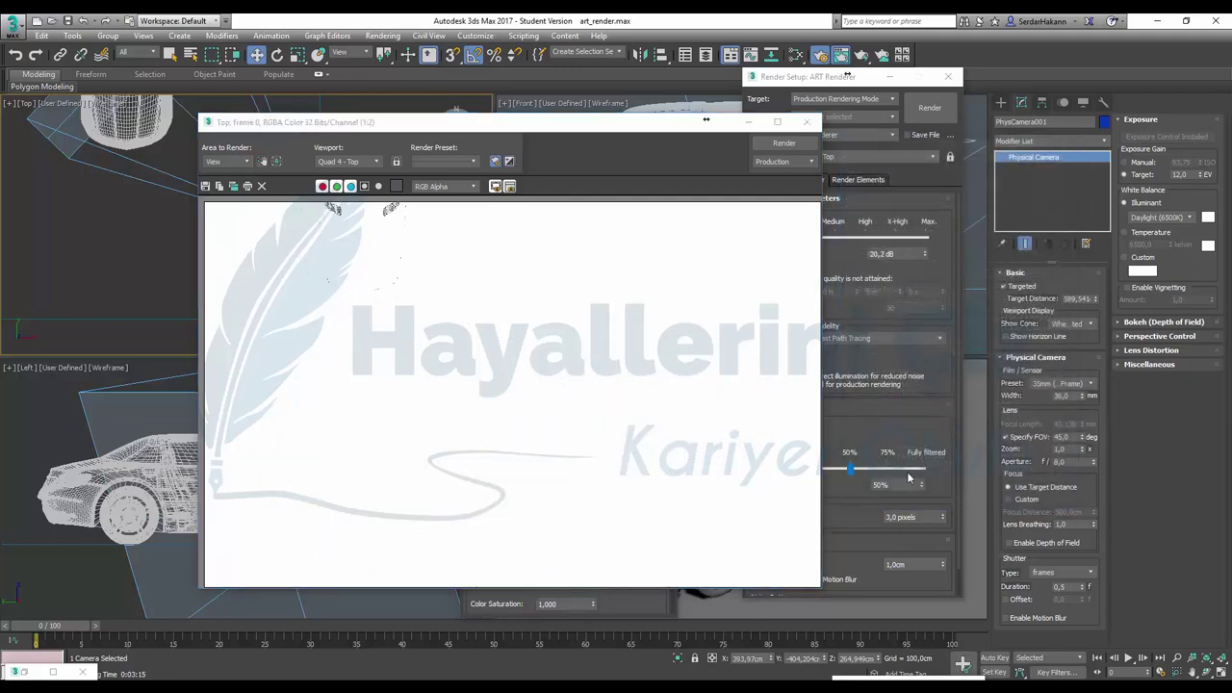
Make the camera view active, set the exposure target to 1 EV, and render it.
{"action": "right_click", "coordinate": [973, 471]}
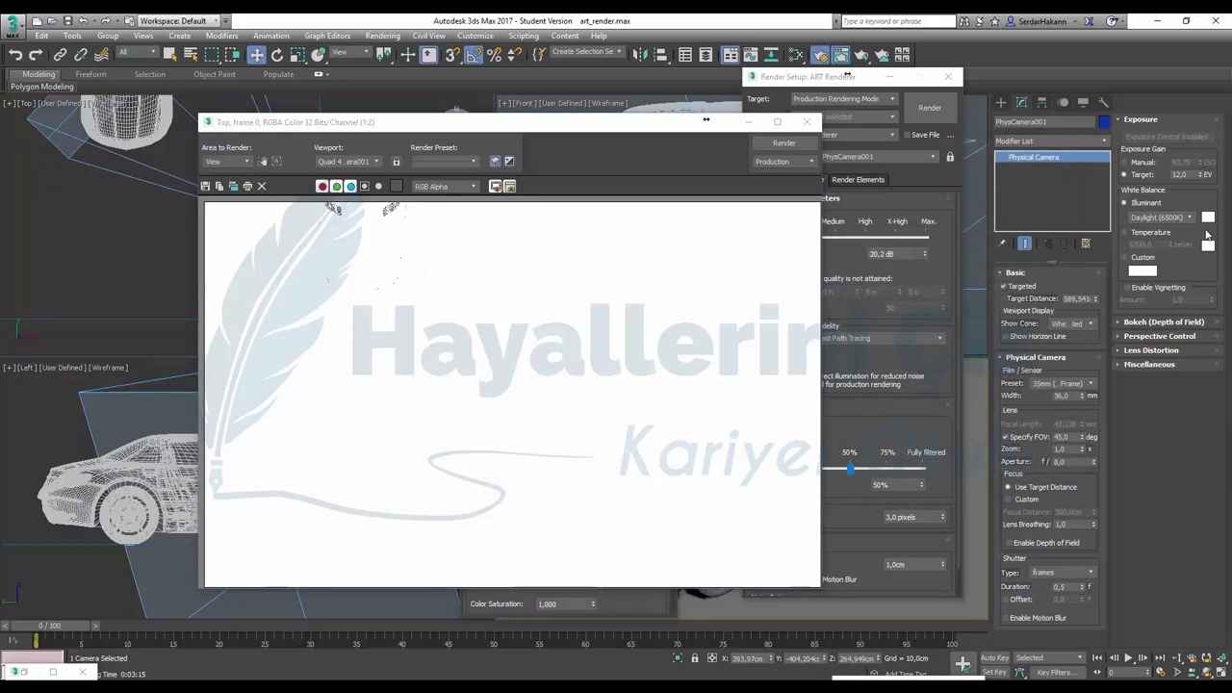
{"action": "left_click", "coordinate": [1179, 175]}
{"action": "type", "text": "1"}
{"action": "left_click", "coordinate": [784, 144]}
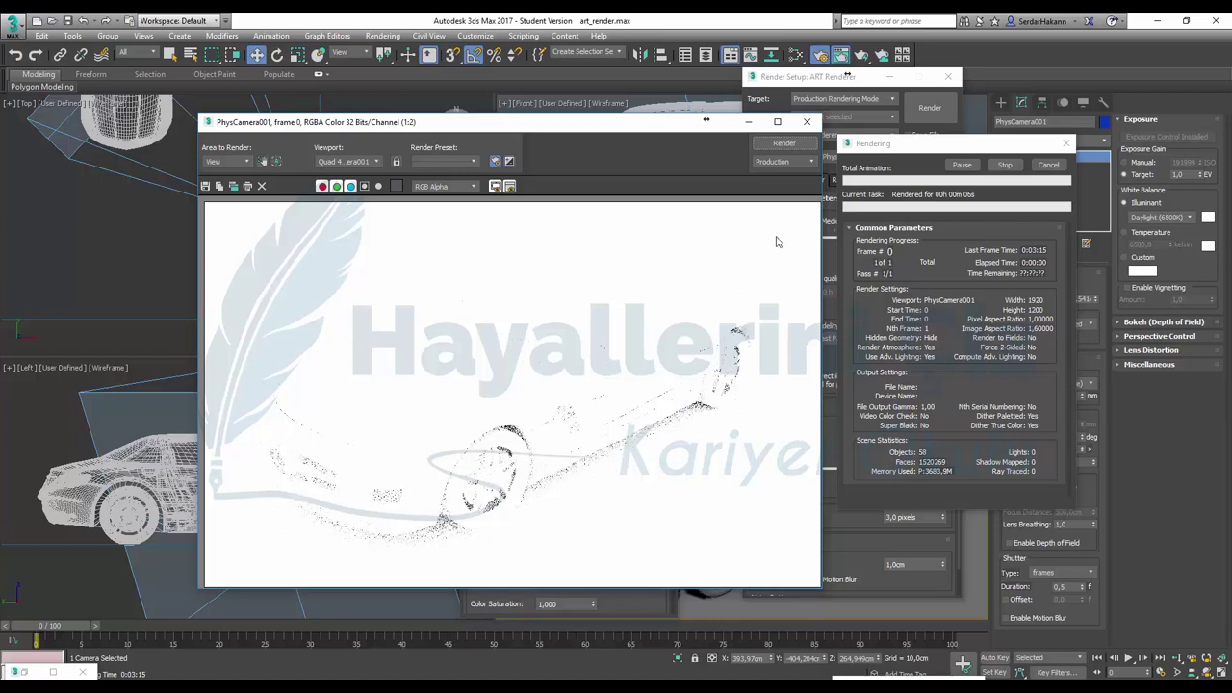
Stop the camera render and set the global white balance to Daylight (6500K).
{"action": "left_click", "coordinate": [1048, 166]}
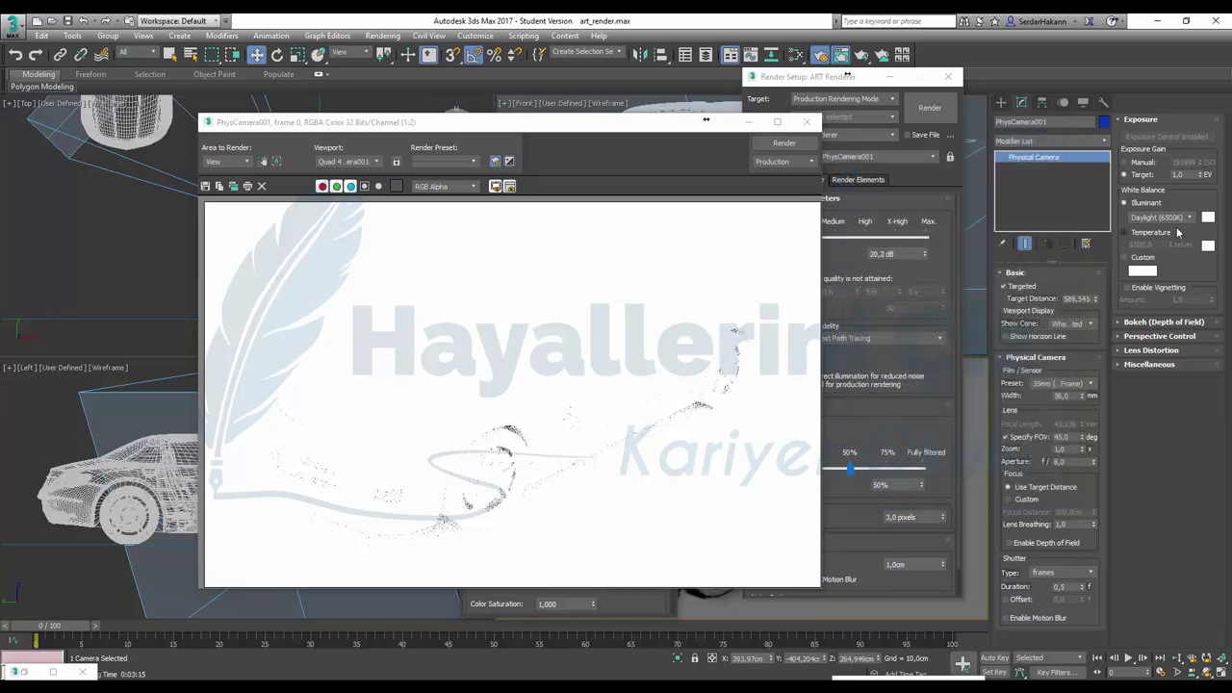
{"action": "left_click", "coordinate": [1174, 220]}
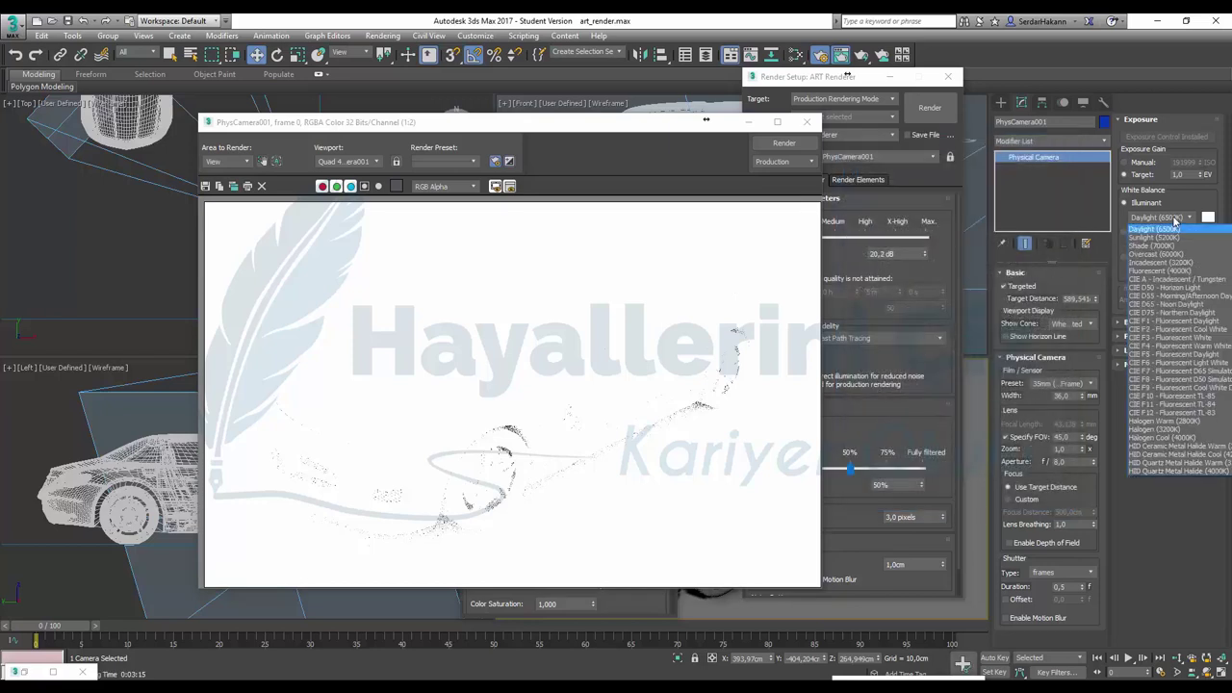
{"action": "left_click", "coordinate": [1155, 229]}
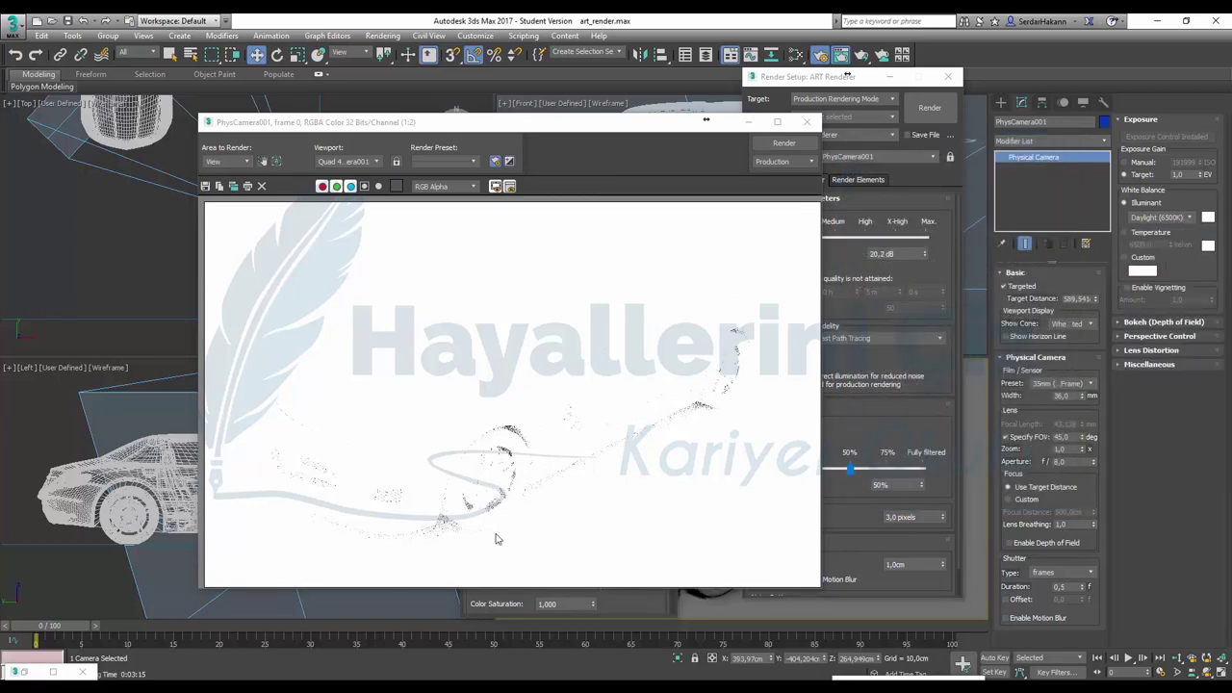
{"action": "key", "text": "8"}
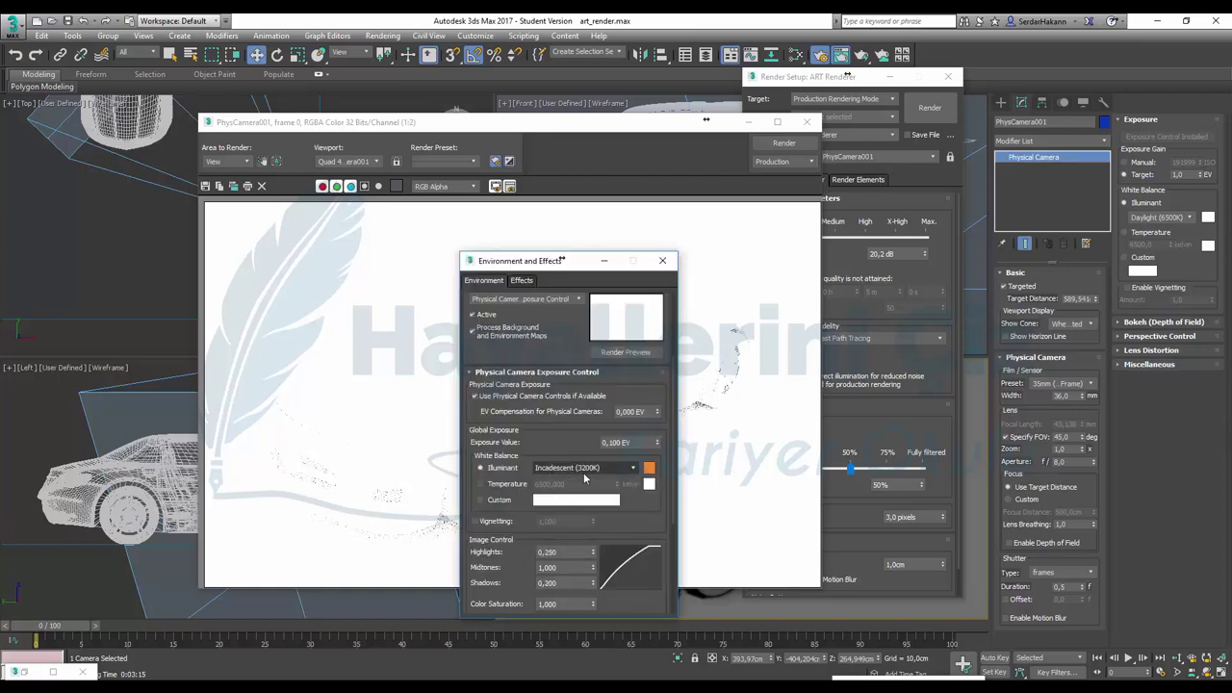
{"action": "left_click", "coordinate": [587, 470]}
{"action": "left_click", "coordinate": [561, 485]}
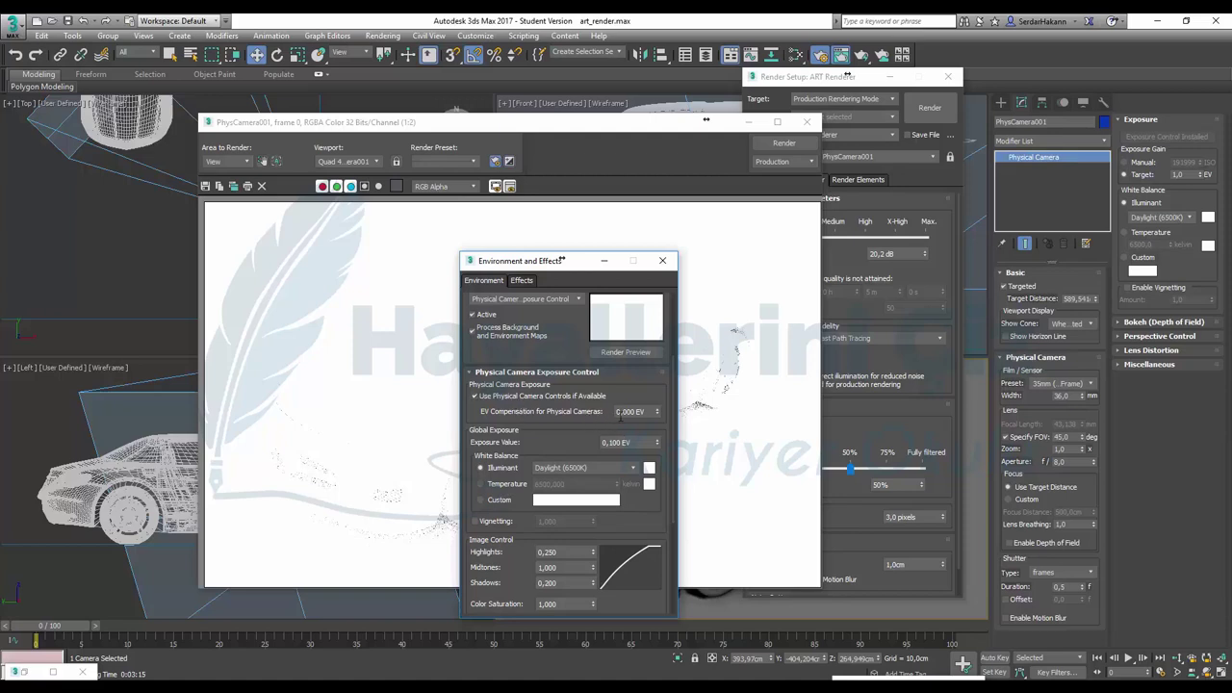
Set EV compensation for physical cameras to 6 EV and refresh the exposure preview.
{"action": "double_click", "coordinate": [624, 412]}
{"action": "type", "text": "0,"}
{"action": "type", "text": "1"}
{"action": "key", "text": "Return"}
{"action": "left_click", "coordinate": [633, 355]}
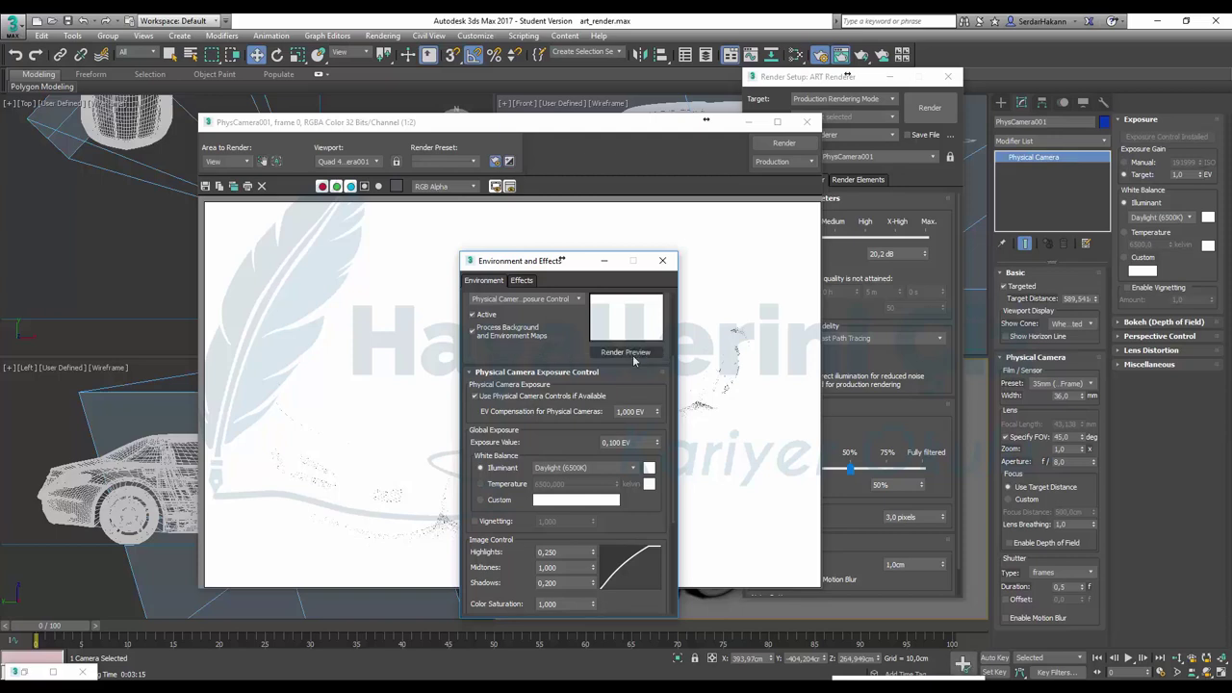
{"action": "double_click", "coordinate": [624, 412]}
{"action": "type", "text": "6"}
{"action": "key", "text": "Return"}
{"action": "left_click", "coordinate": [618, 356]}
Choose Automatic Exposure Control as the exposure control type and render the camera view.
{"action": "left_click", "coordinate": [525, 300]}
{"action": "left_click", "coordinate": [529, 320]}
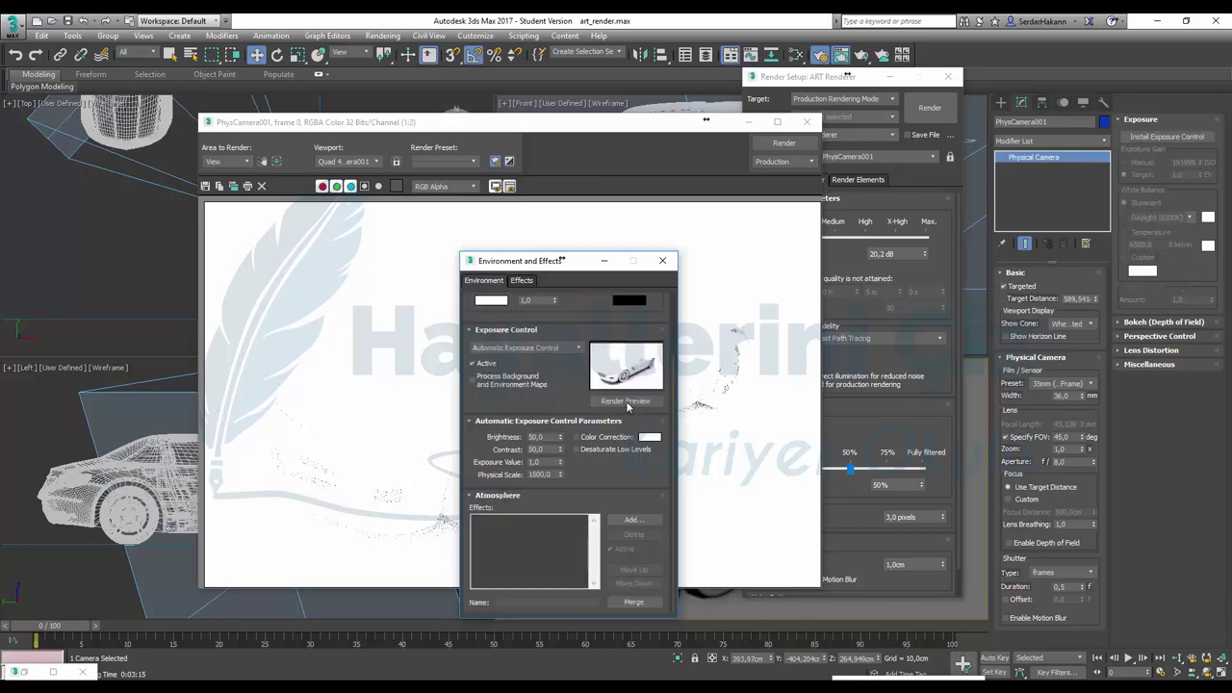
{"action": "left_click", "coordinate": [804, 149]}
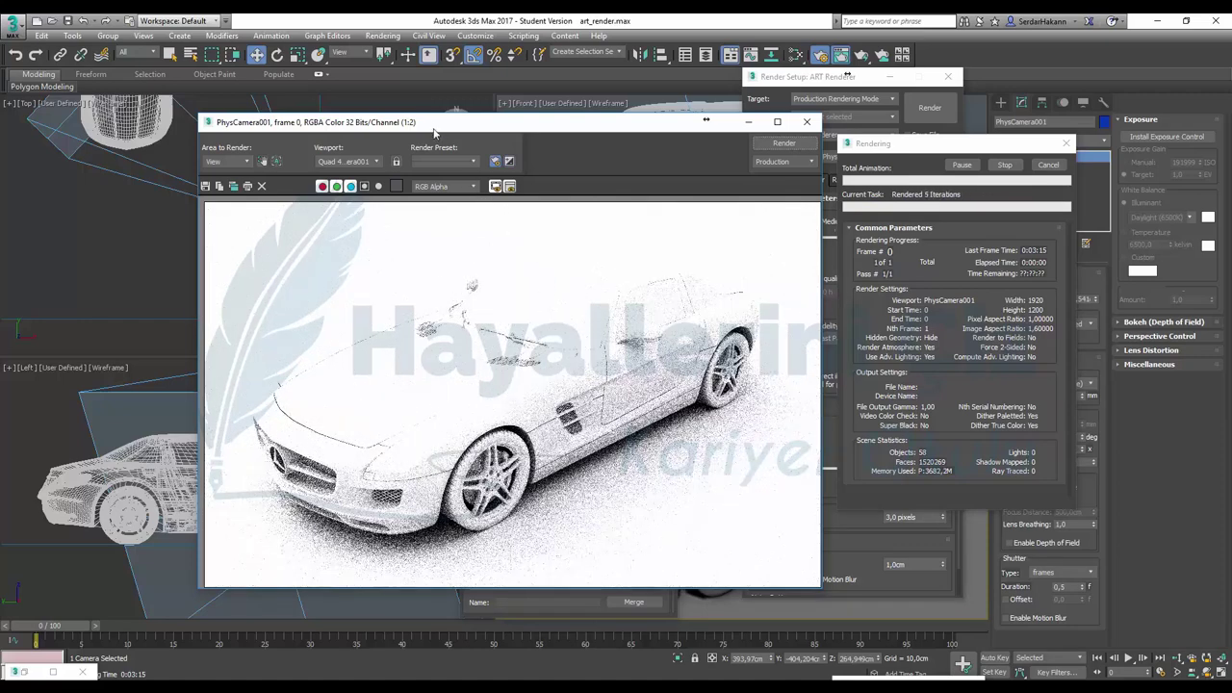
Move the Rendered Frame Window aside and back while the automatic-exposure render finishes.
{"action": "left_click_drag", "start_coordinate": [434, 132], "coordinate": [912, 411]}
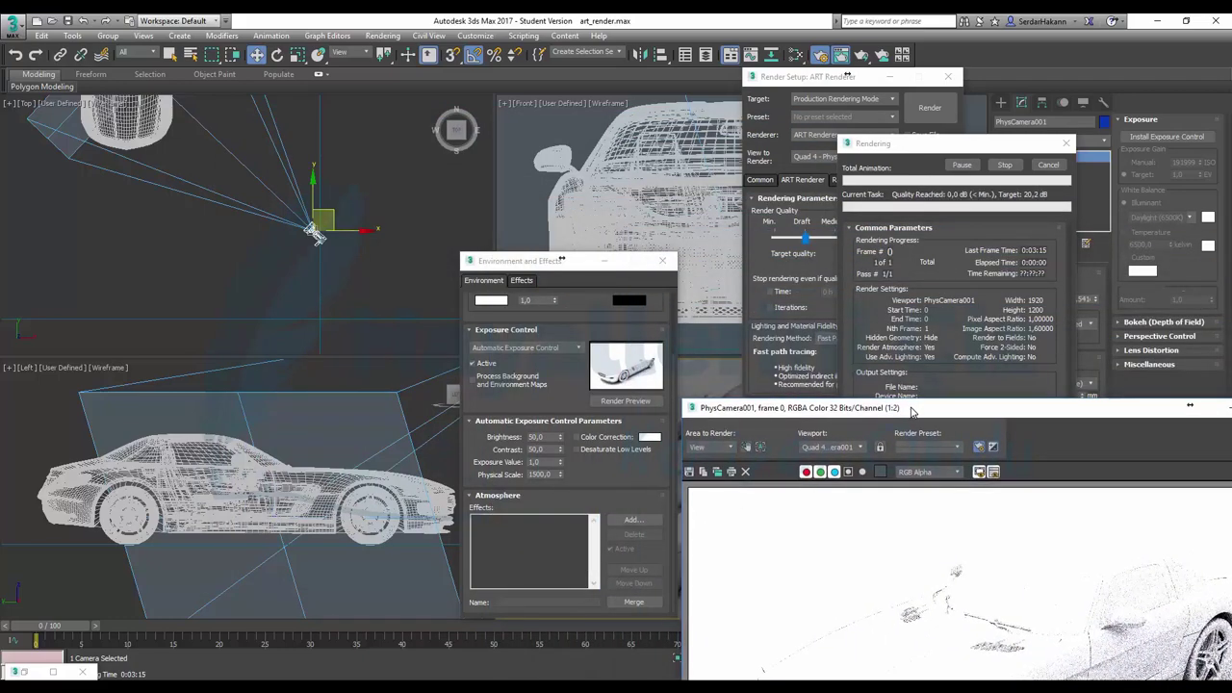
{"action": "left_click_drag", "start_coordinate": [909, 409], "coordinate": [320, 97]}
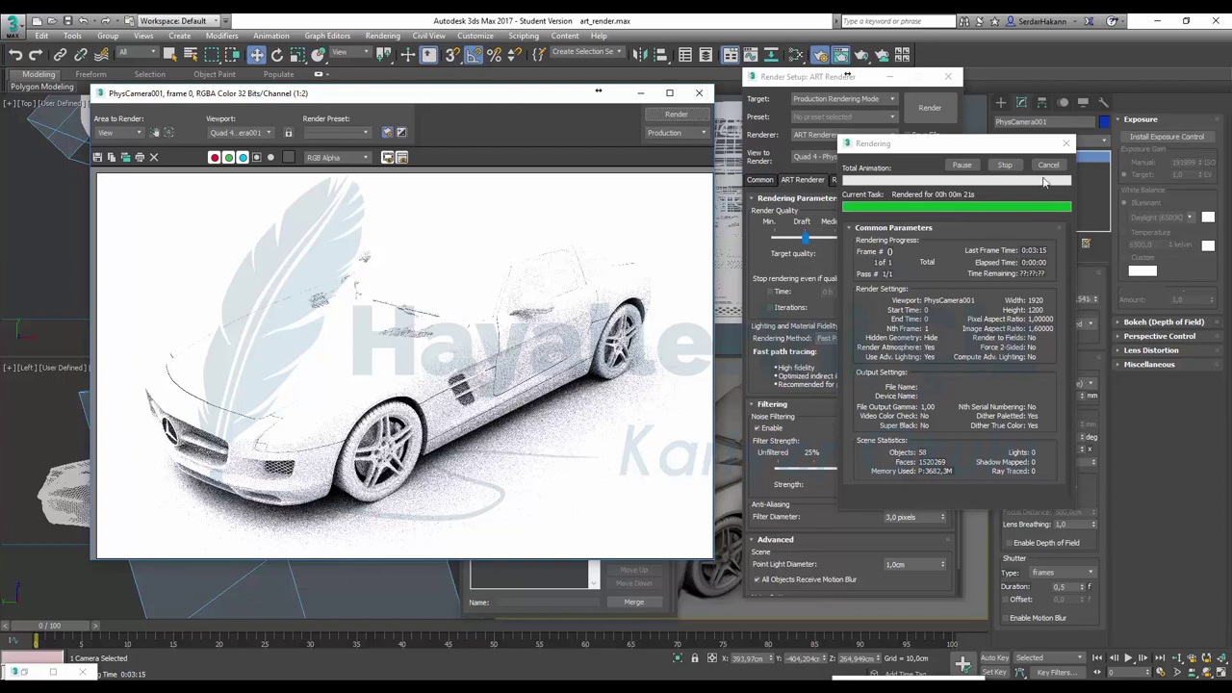
Lower the Automatic Exposure Control exposure value from 1,0 to near zero and re-render.
{"action": "left_click", "coordinate": [528, 579]}
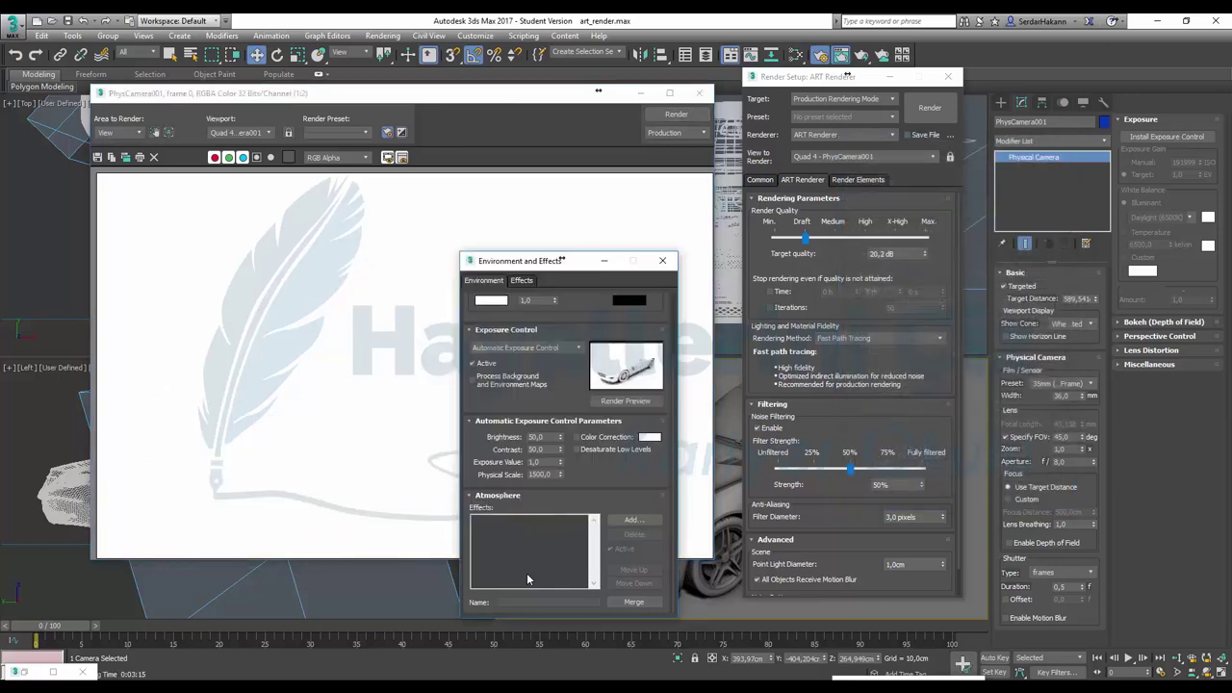
{"action": "double_click", "coordinate": [534, 462]}
{"action": "type", "text": ",1"}
{"action": "key", "text": "Return"}
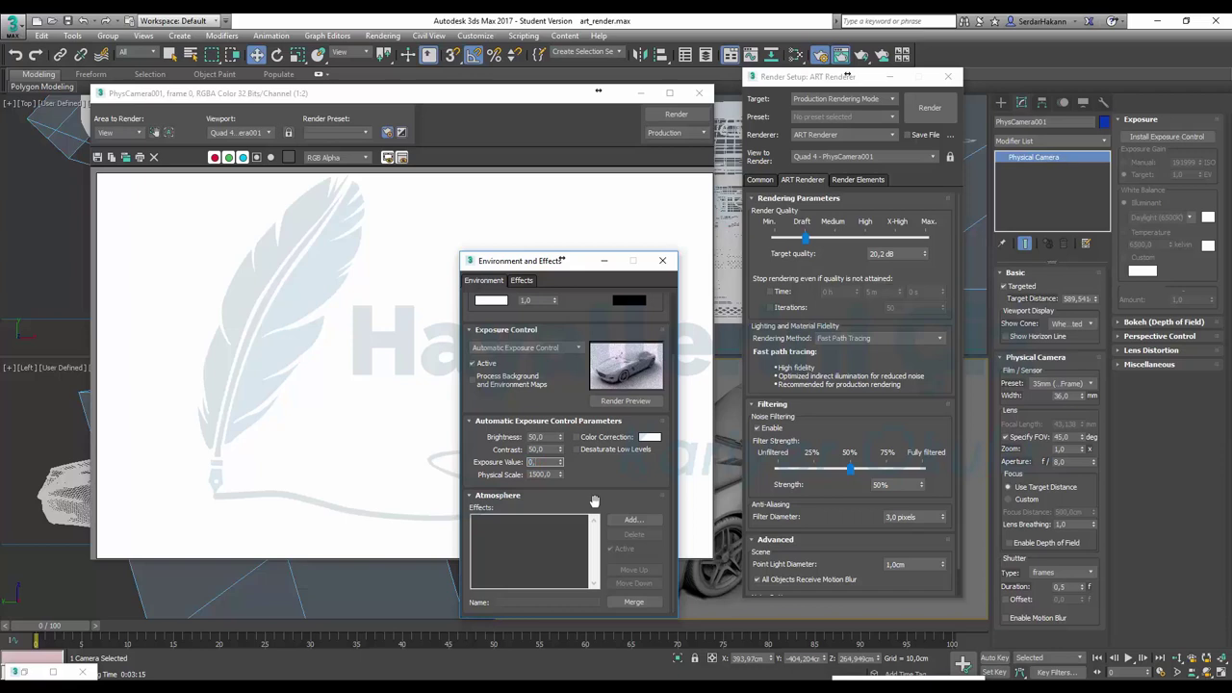
{"action": "type", "text": "1"}
{"action": "key", "text": "Return"}
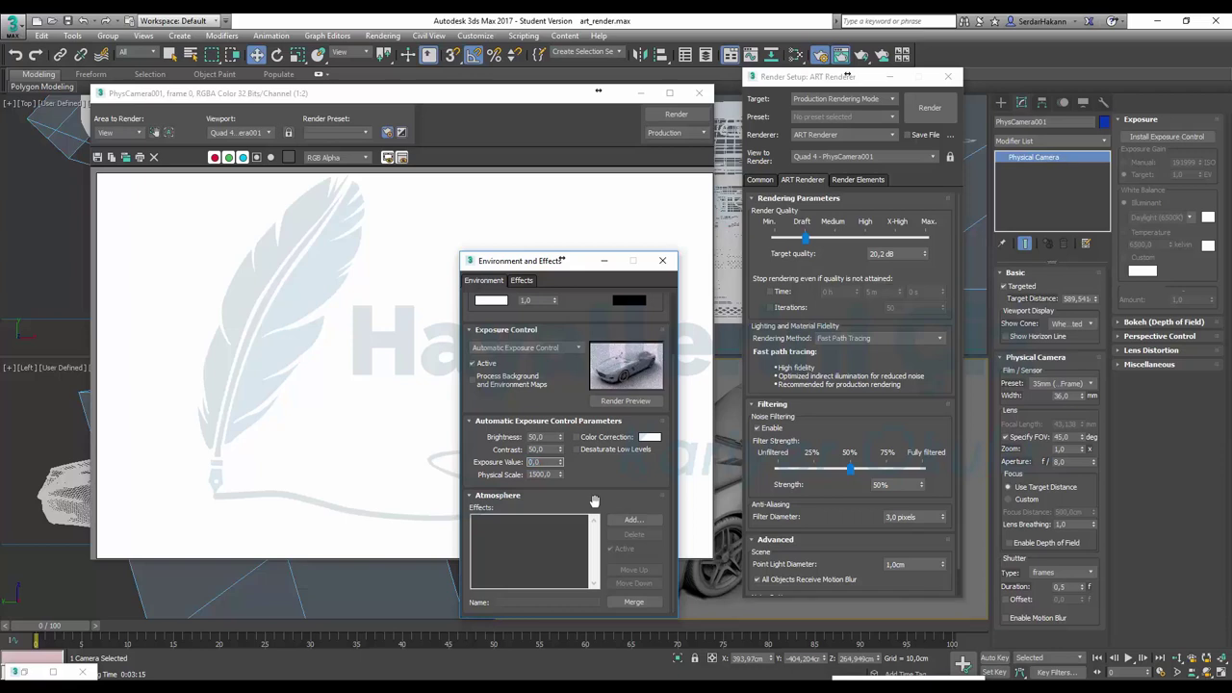
{"action": "type", "text": "1"}
{"action": "key", "text": "Return"}
{"action": "left_click", "coordinate": [619, 209]}
{"action": "left_click", "coordinate": [670, 122]}
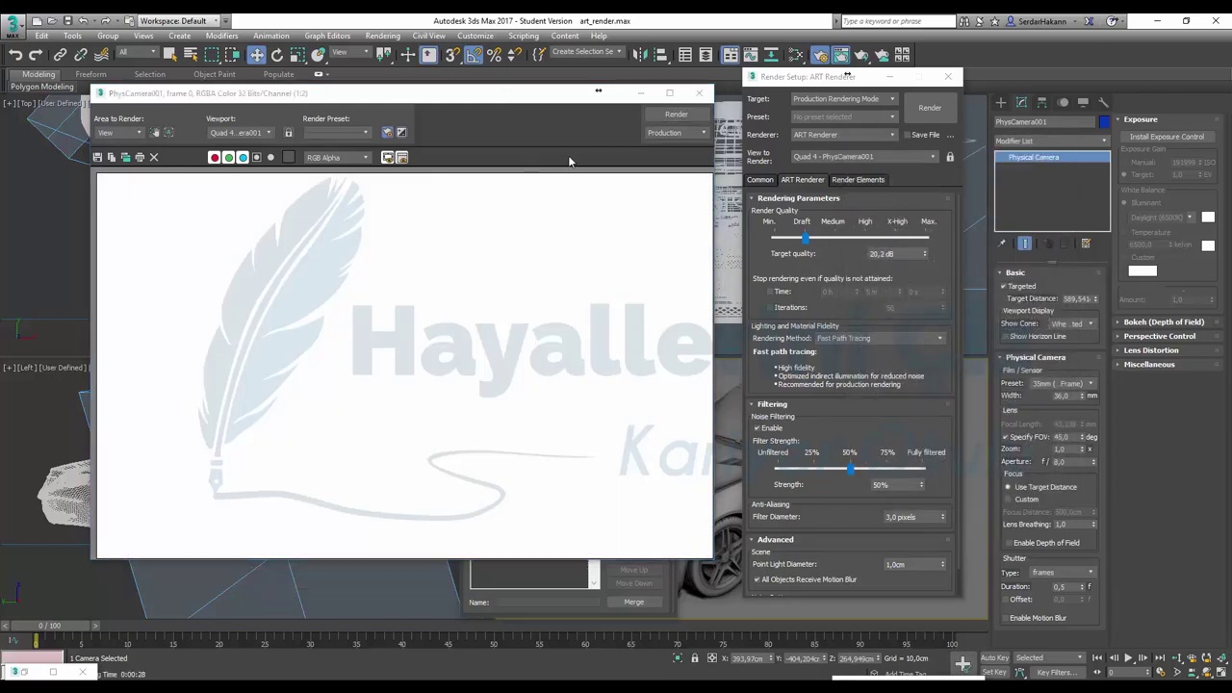
Keep rendering the whole camera view and keep the existing exposure control.
{"action": "left_click_drag", "start_coordinate": [529, 103], "coordinate": [578, 115]}
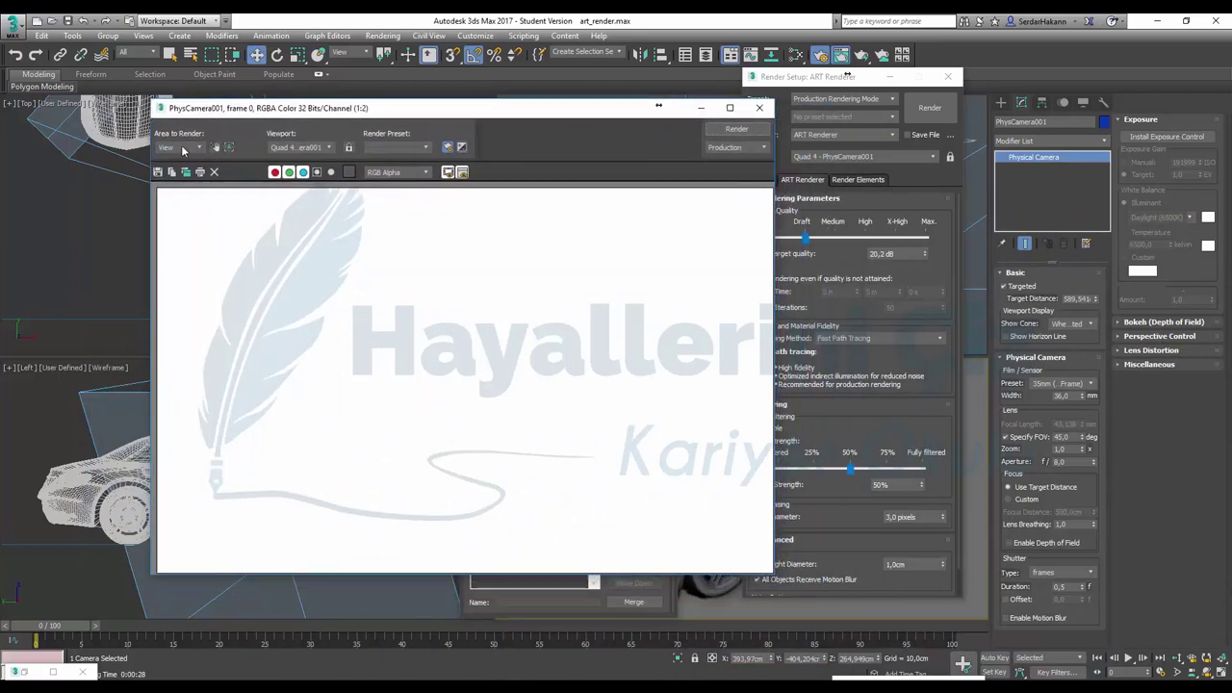
{"action": "left_click", "coordinate": [183, 147]}
{"action": "left_click", "coordinate": [183, 148]}
{"action": "left_click", "coordinate": [297, 151]}
{"action": "left_click", "coordinate": [299, 154]}
{"action": "left_click", "coordinate": [1165, 137]}
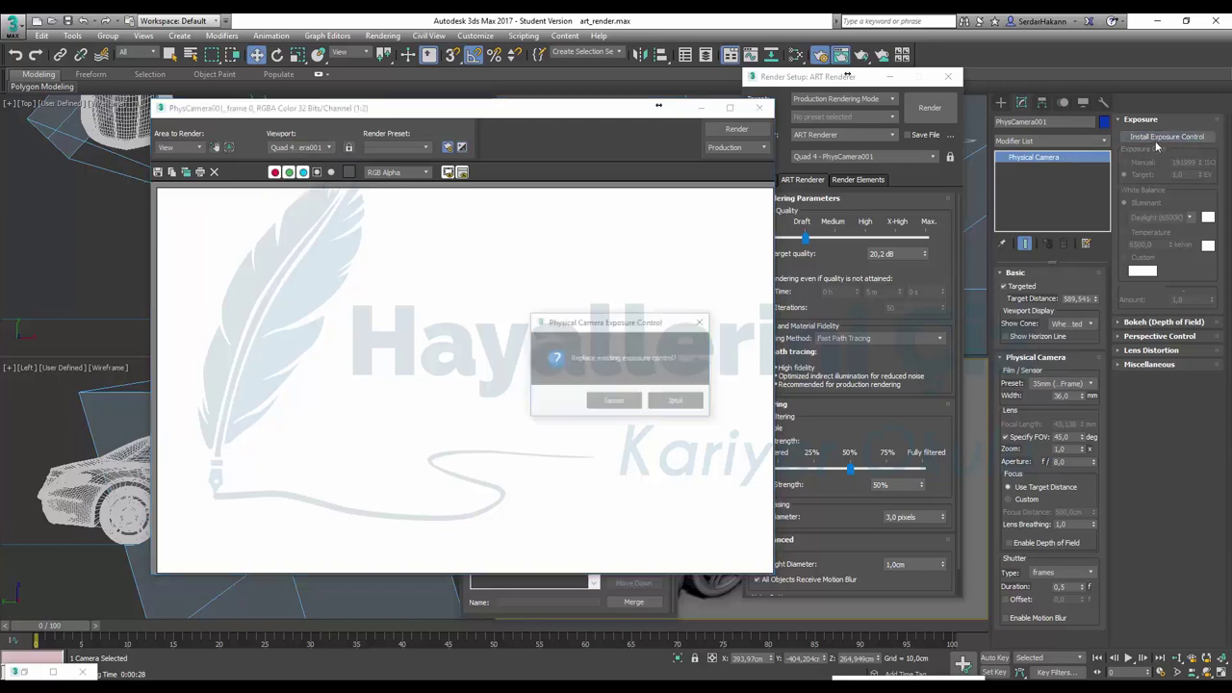
{"action": "left_click", "coordinate": [677, 402]}
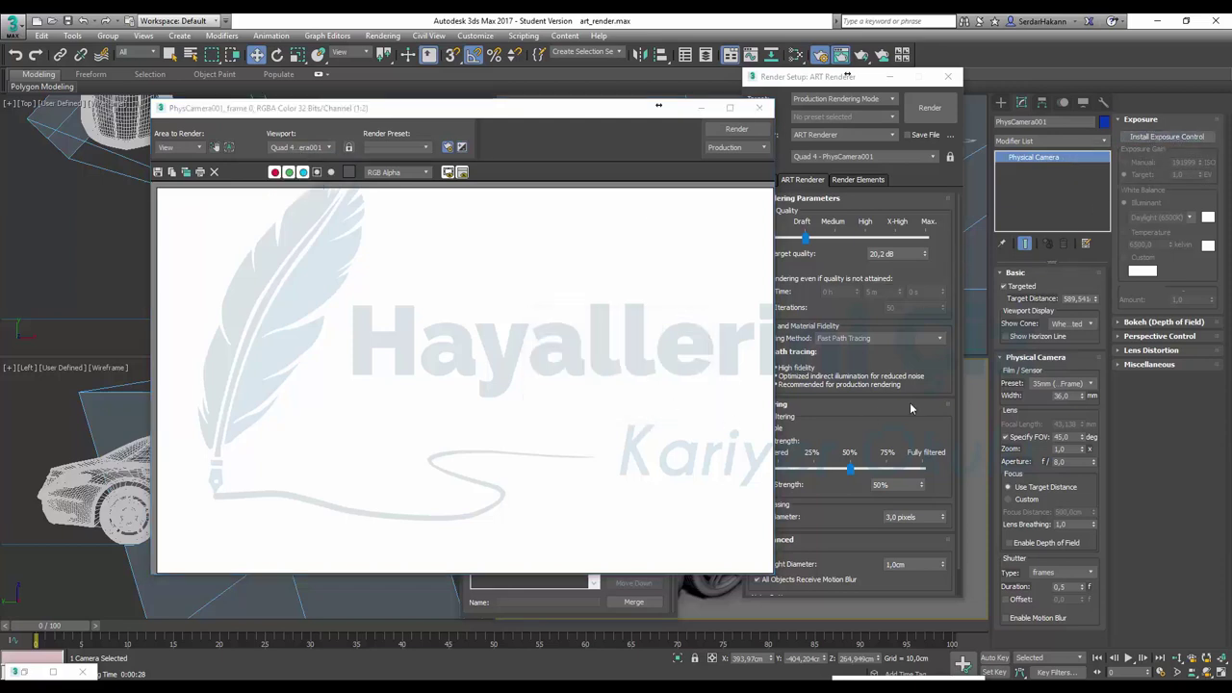
Disable ART noise filtering in Render Setup and render the camera view again.
{"action": "left_click", "coordinate": [573, 321]}
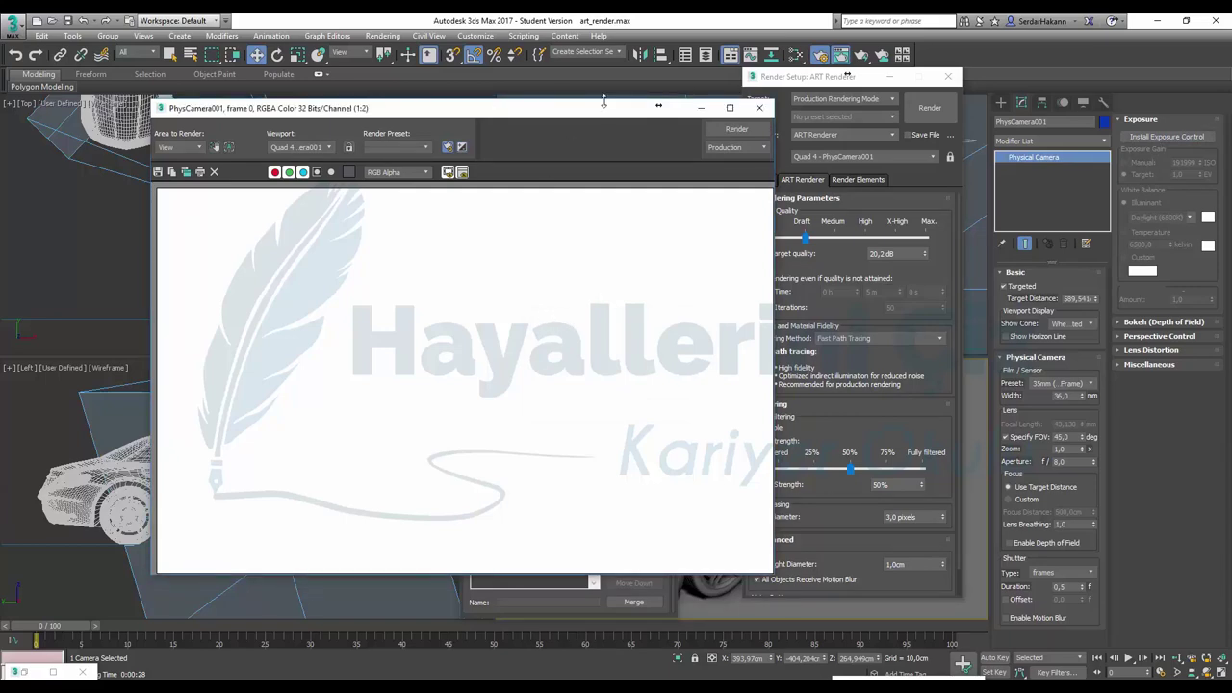
{"action": "left_click_drag", "start_coordinate": [599, 118], "coordinate": [360, 257]}
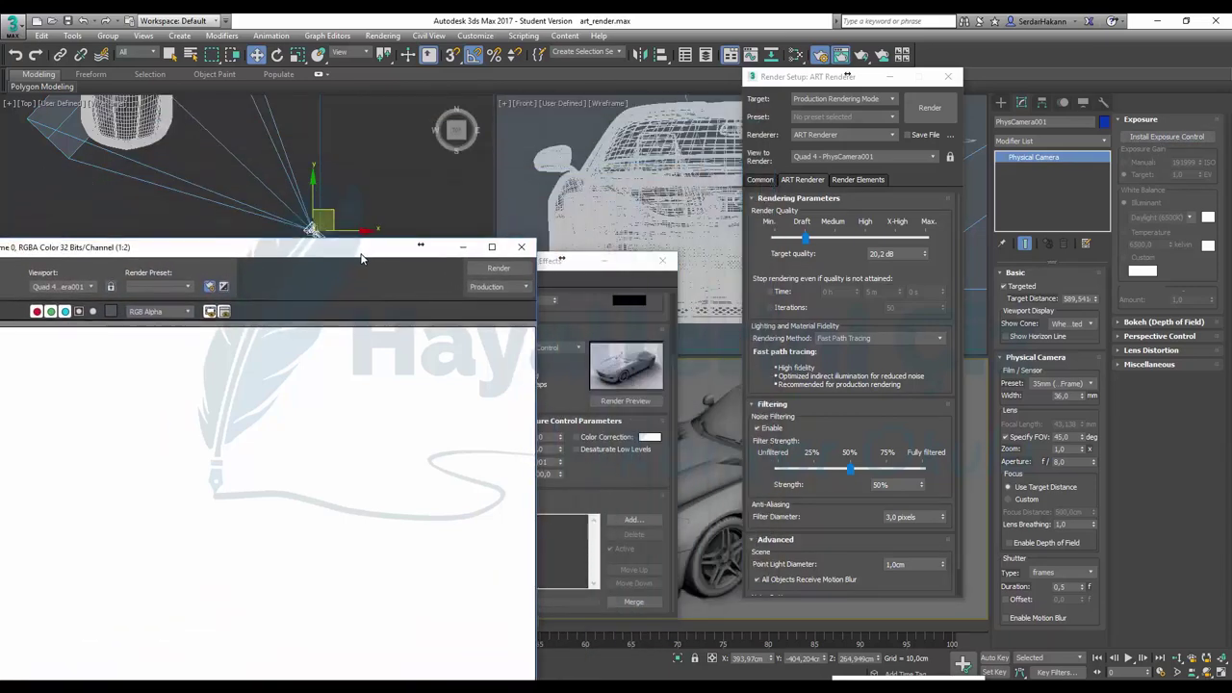
{"action": "left_click", "coordinate": [770, 428]}
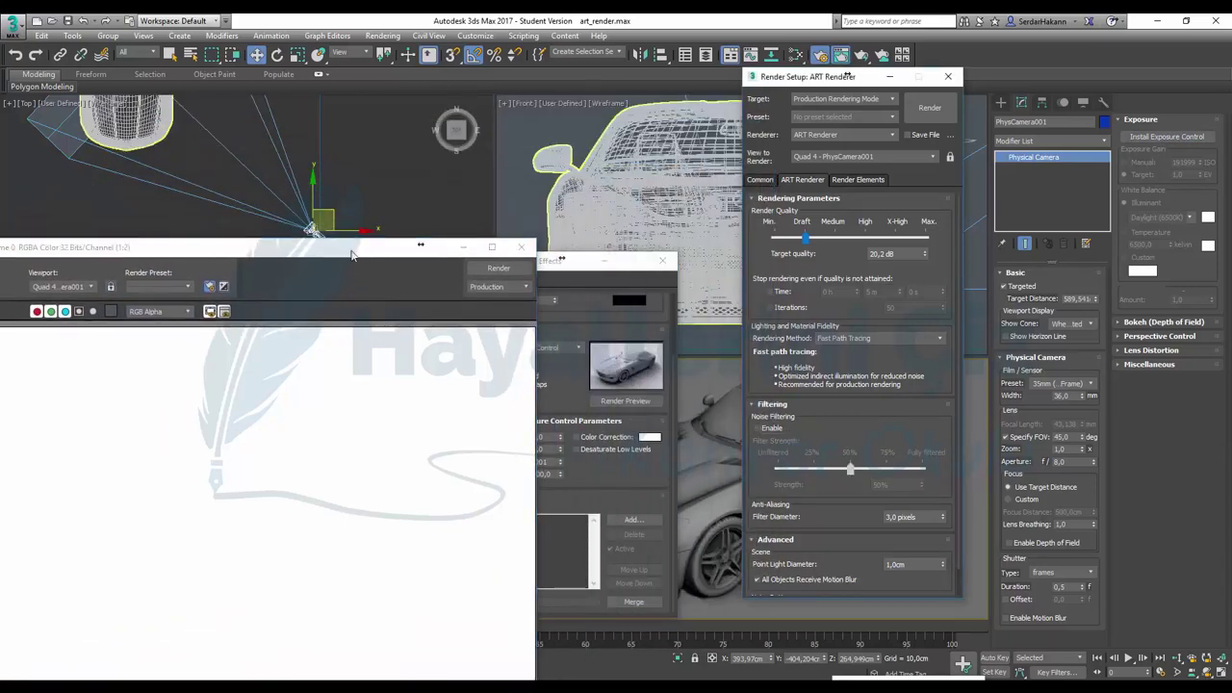
{"action": "left_click_drag", "start_coordinate": [353, 255], "coordinate": [488, 97]}
{"action": "left_click", "coordinate": [633, 110]}
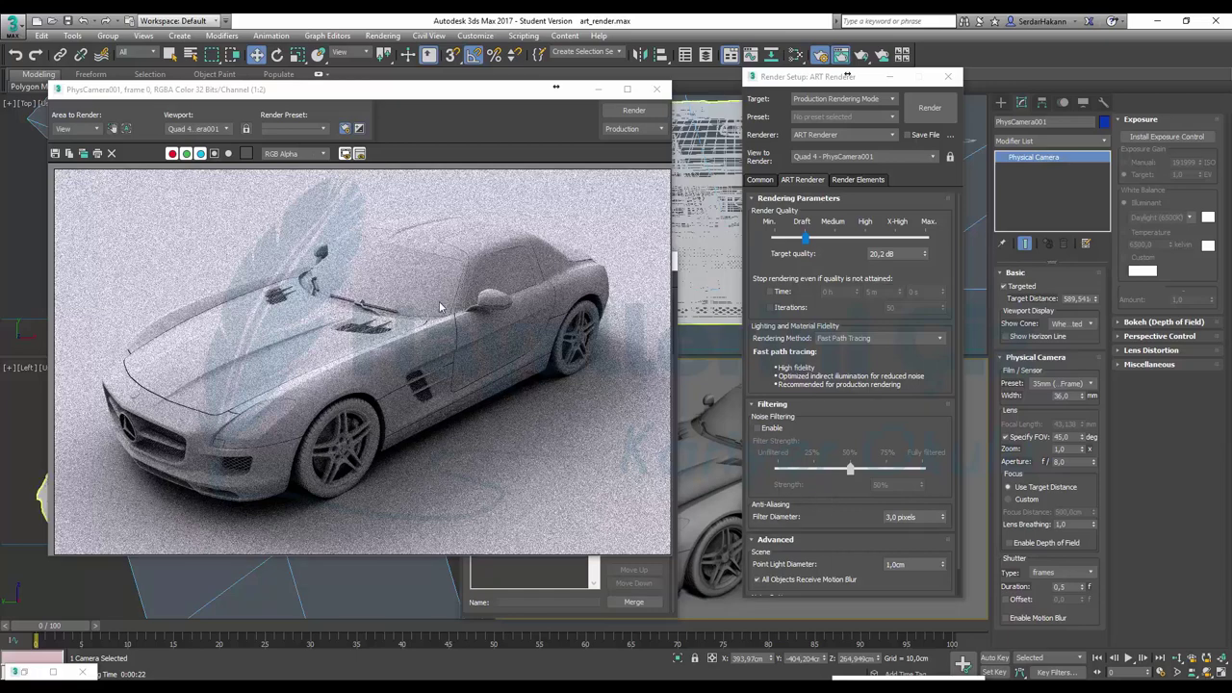
Raise ART render quality from Draft to Medium with a 28,1 dB target.
{"action": "left_click_drag", "start_coordinate": [807, 241], "coordinate": [834, 239]}
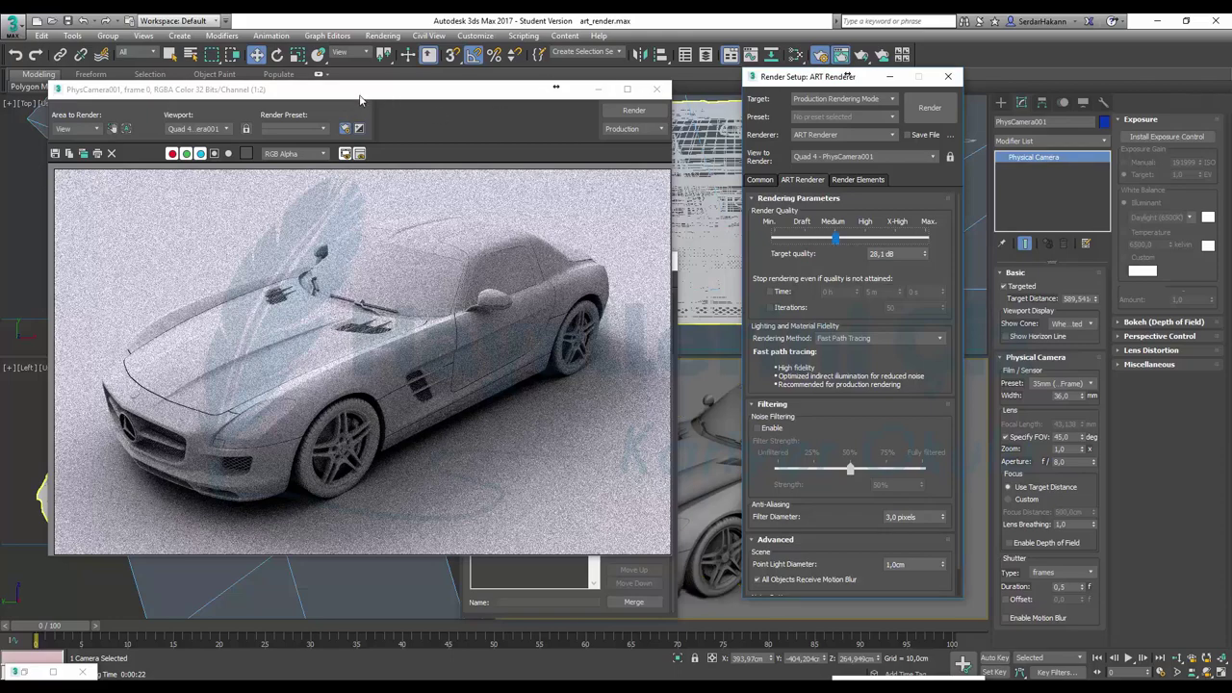
{"action": "left_click_drag", "start_coordinate": [411, 89], "coordinate": [515, 390]}
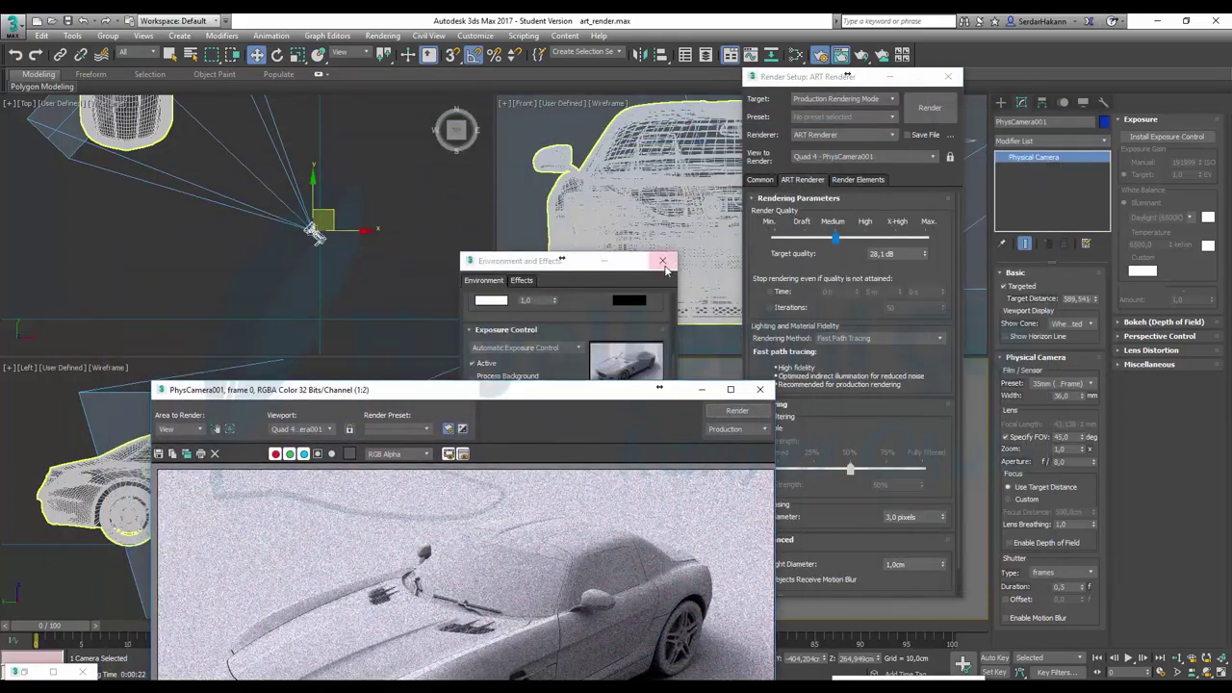
Close Environment and Effects and Render Setup, minimize the frame window, and tidy the Slate editor.
{"action": "left_click", "coordinate": [662, 260]}
{"action": "left_click", "coordinate": [702, 390]}
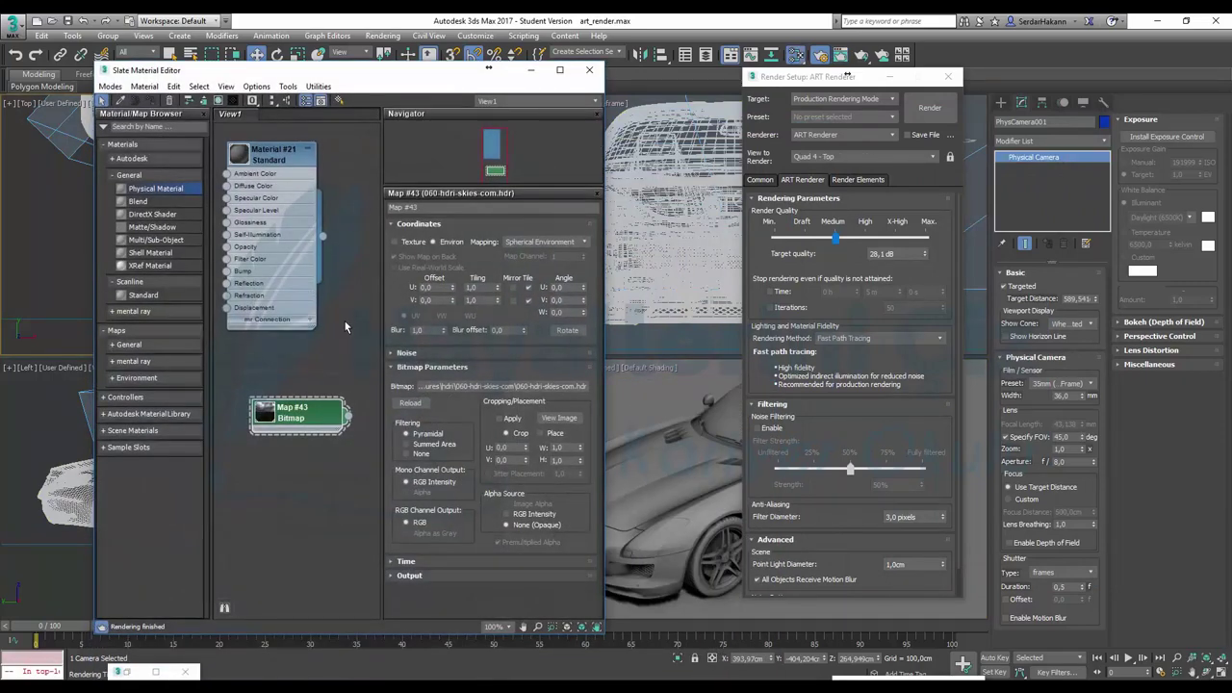
{"action": "left_click_drag", "start_coordinate": [316, 416], "coordinate": [291, 377]}
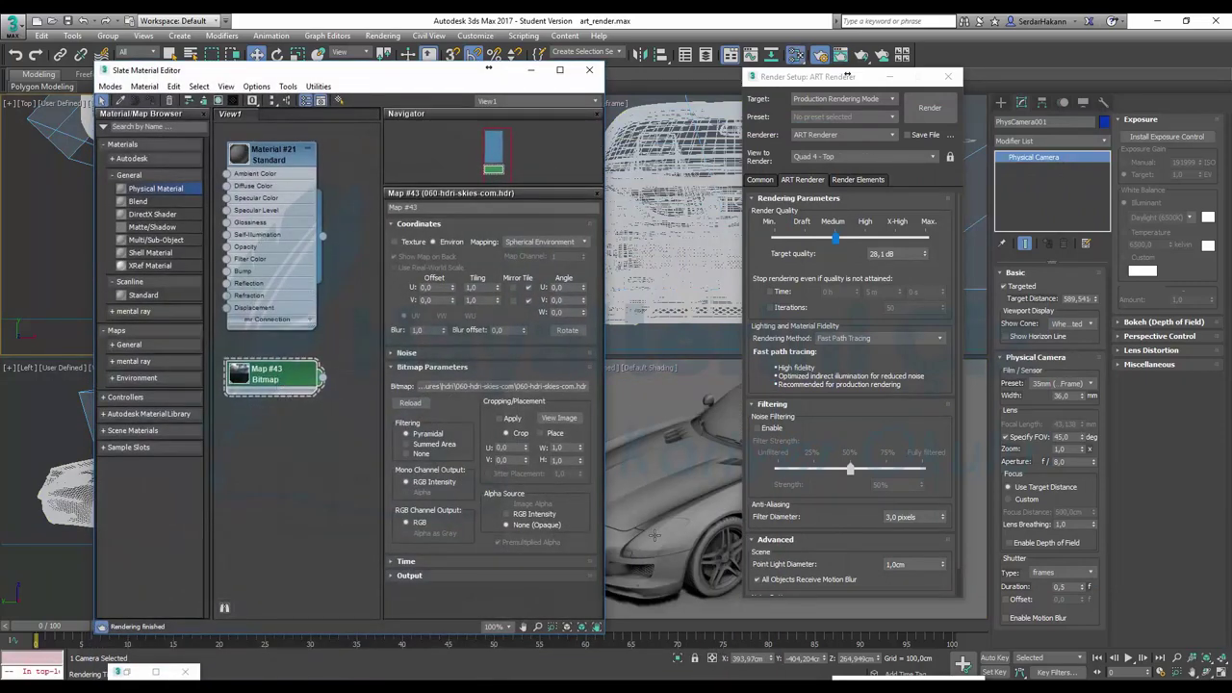
{"action": "left_click", "coordinate": [948, 76]}
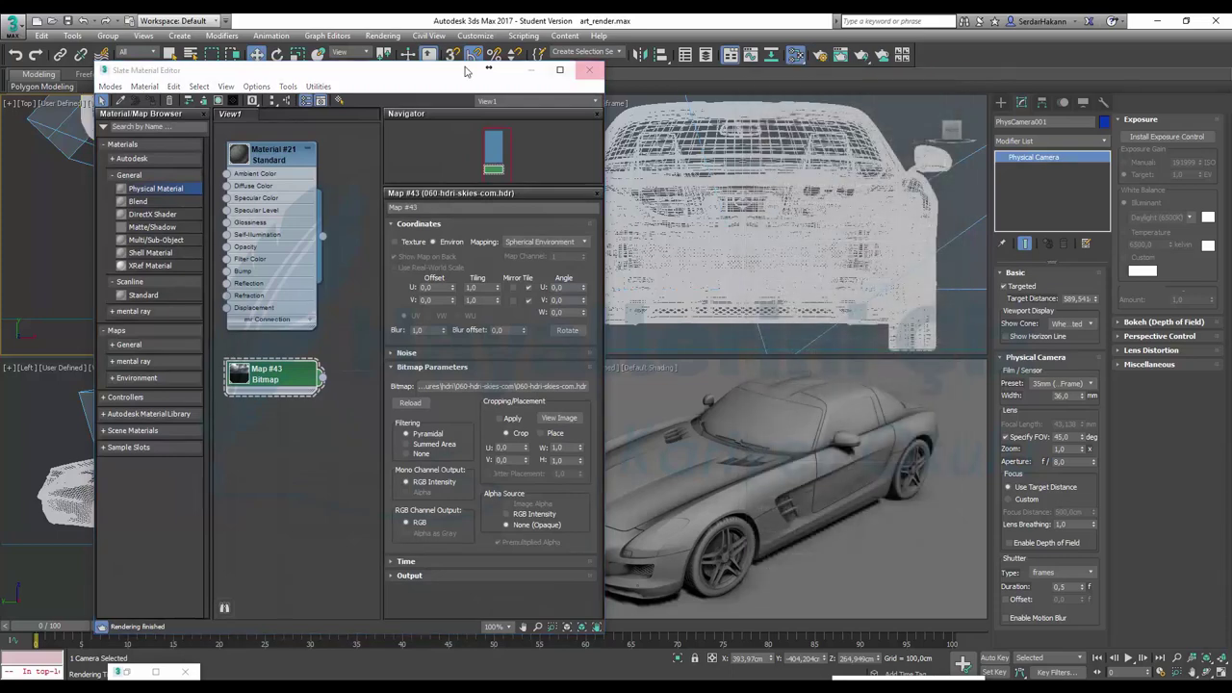
{"action": "left_click_drag", "start_coordinate": [466, 71], "coordinate": [463, 55]}
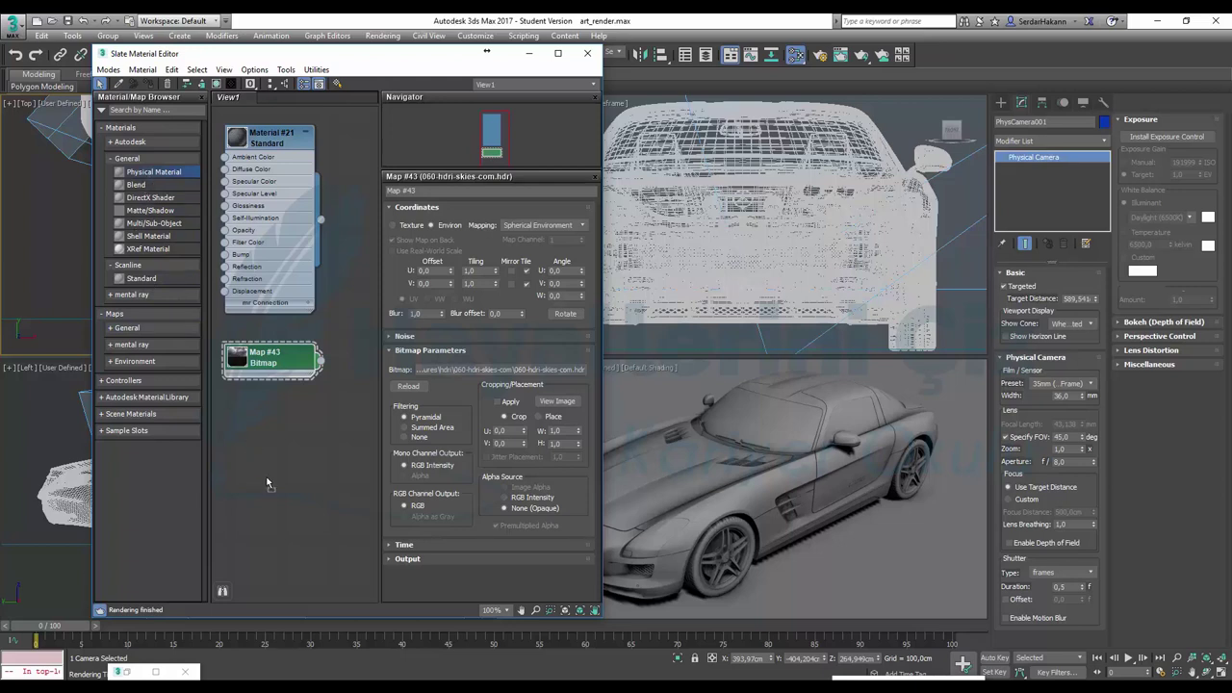
Add Physical Material #25 to View1, open its parameters, and set its mode to Advanced.
{"action": "left_click_drag", "start_coordinate": [266, 482], "coordinate": [268, 424]}
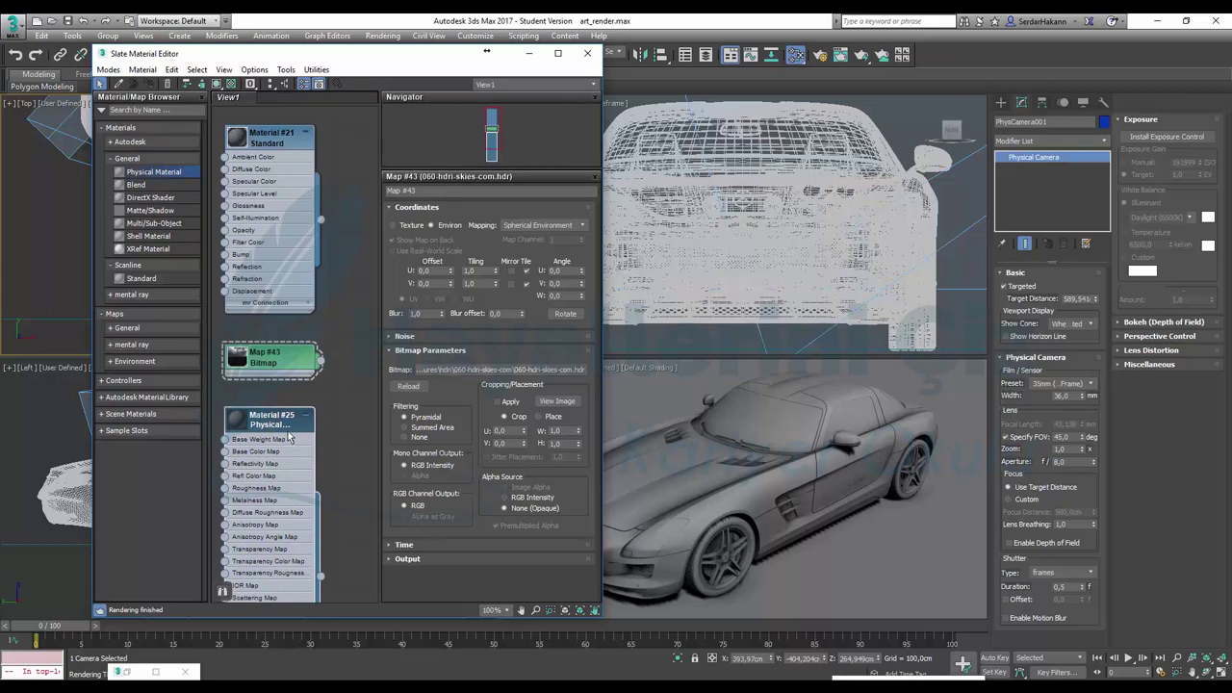
{"action": "double_click", "coordinate": [271, 422]}
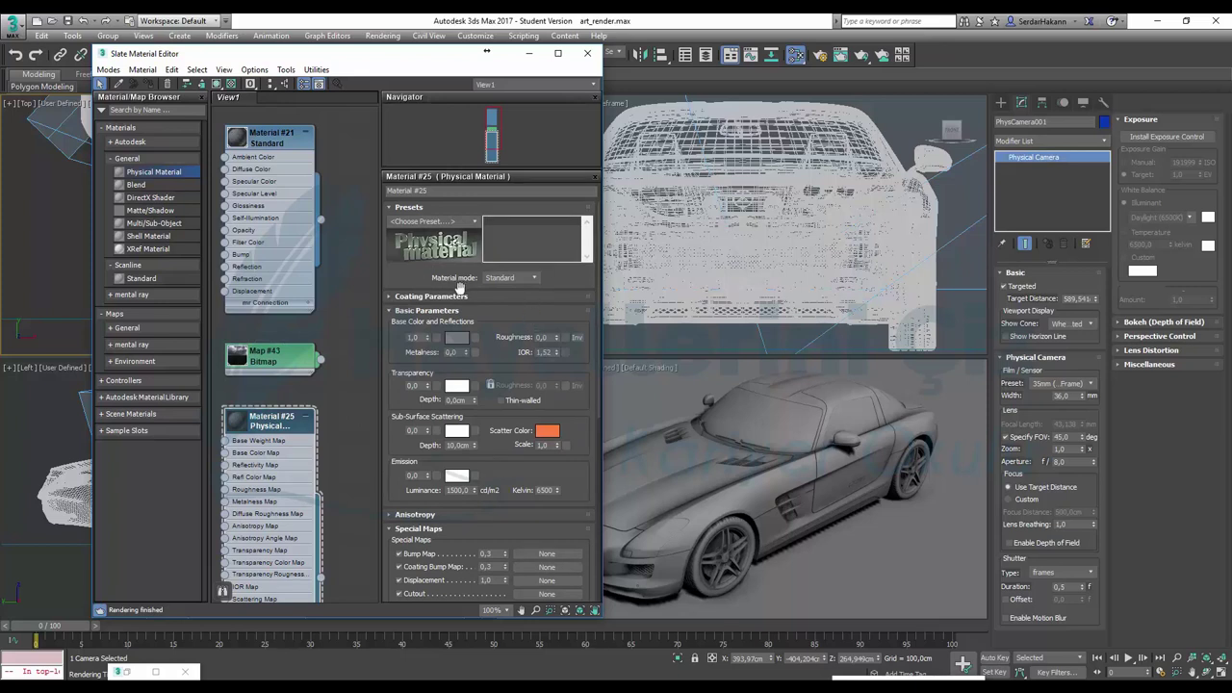
{"action": "left_click", "coordinate": [474, 222]}
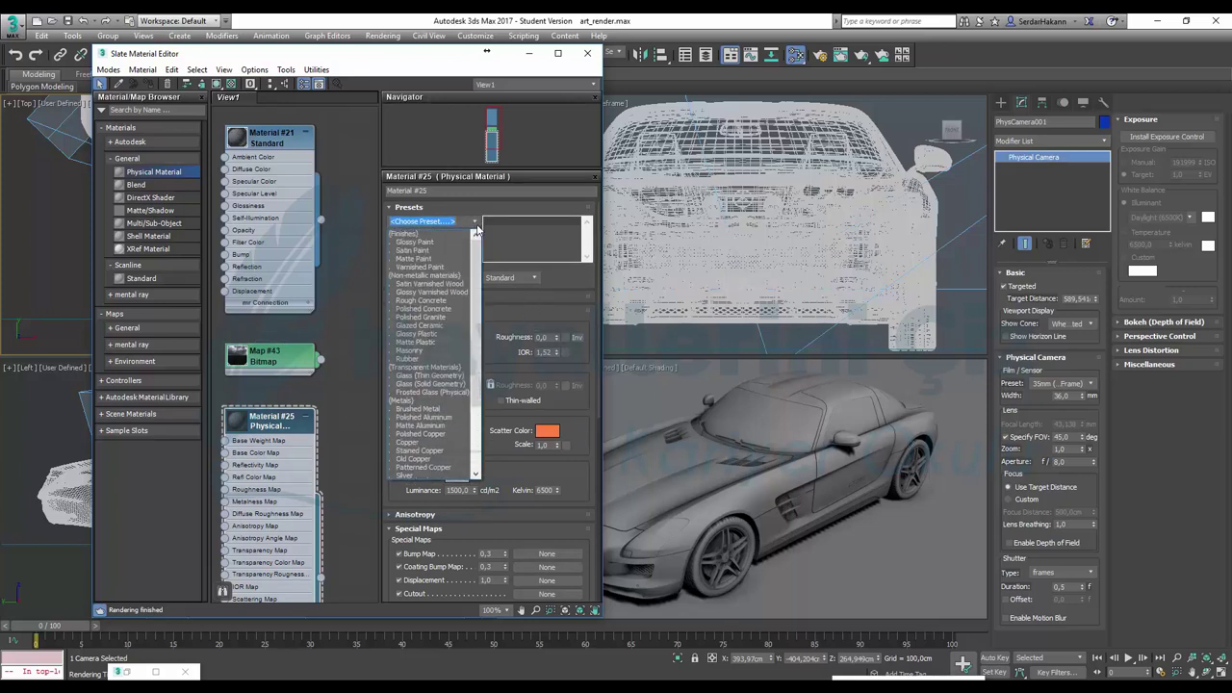
{"action": "left_click_drag", "start_coordinate": [478, 276], "coordinate": [479, 361]}
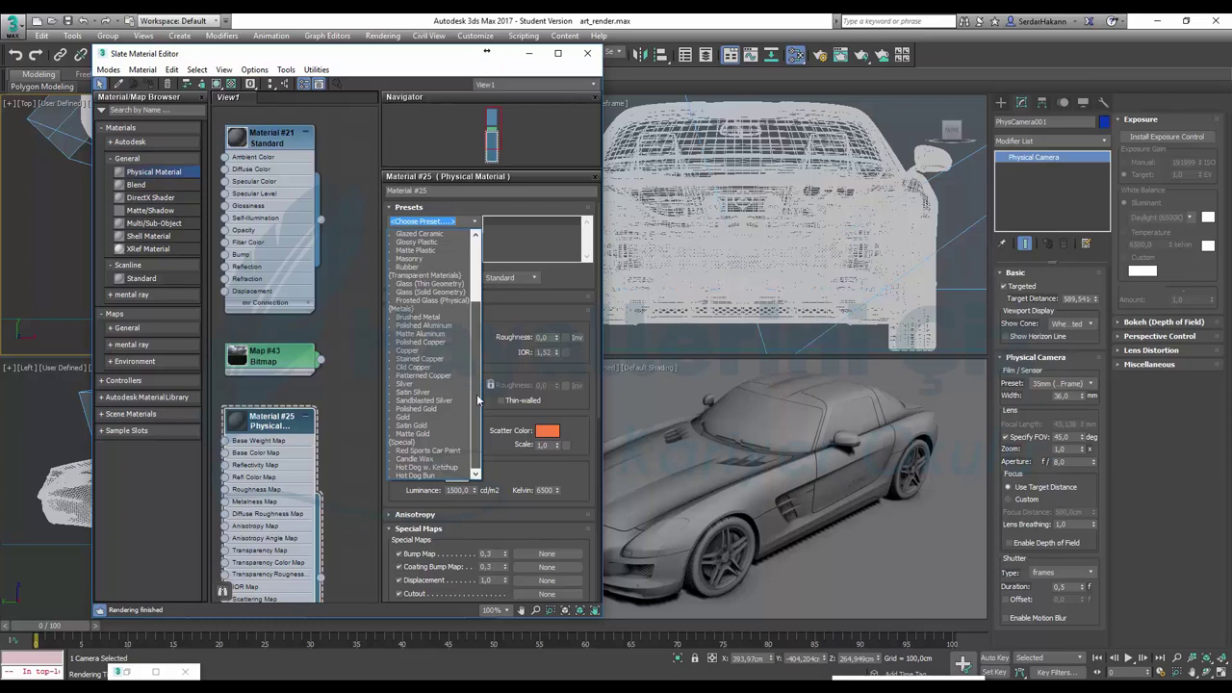
{"action": "scroll", "coordinate": [463, 316], "scroll_direction": "up", "scroll_amount": 4}
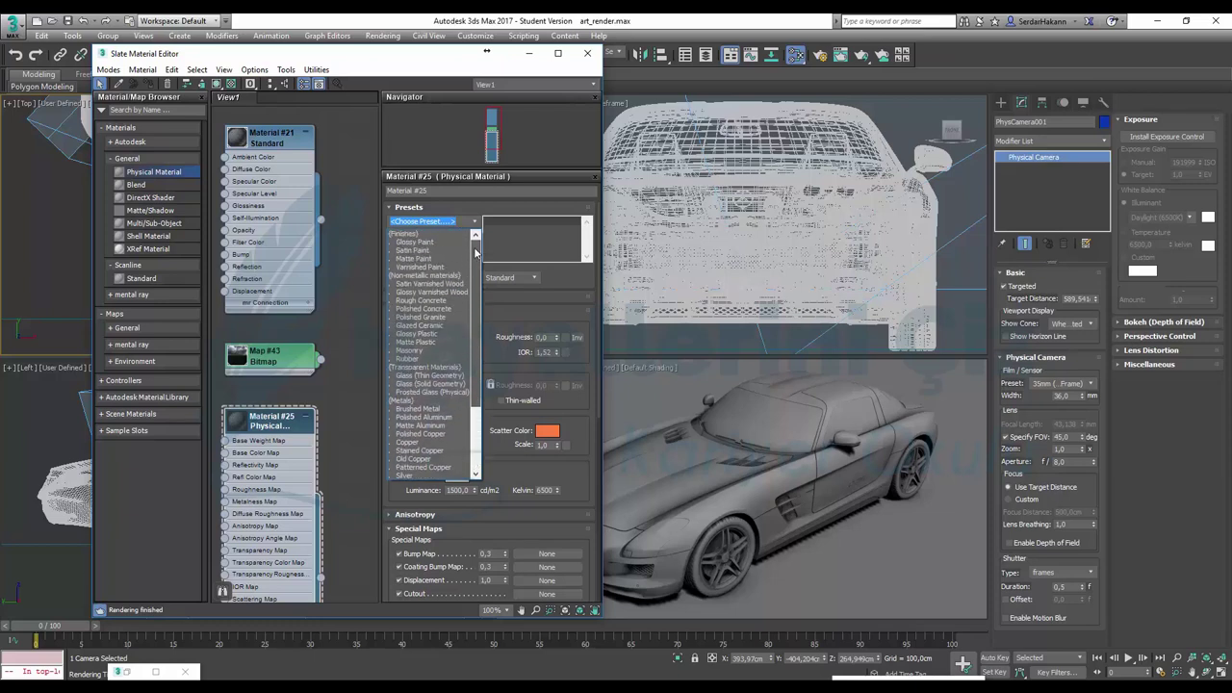
{"action": "left_click", "coordinate": [479, 220]}
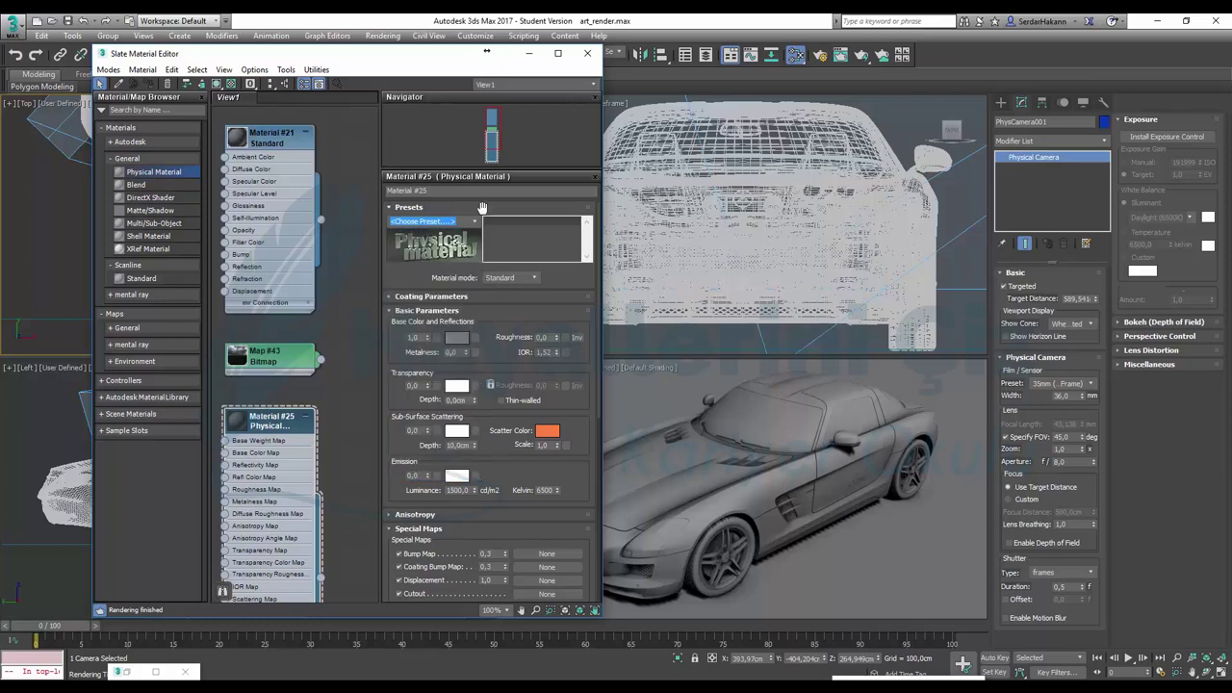
{"action": "left_click", "coordinate": [515, 279]}
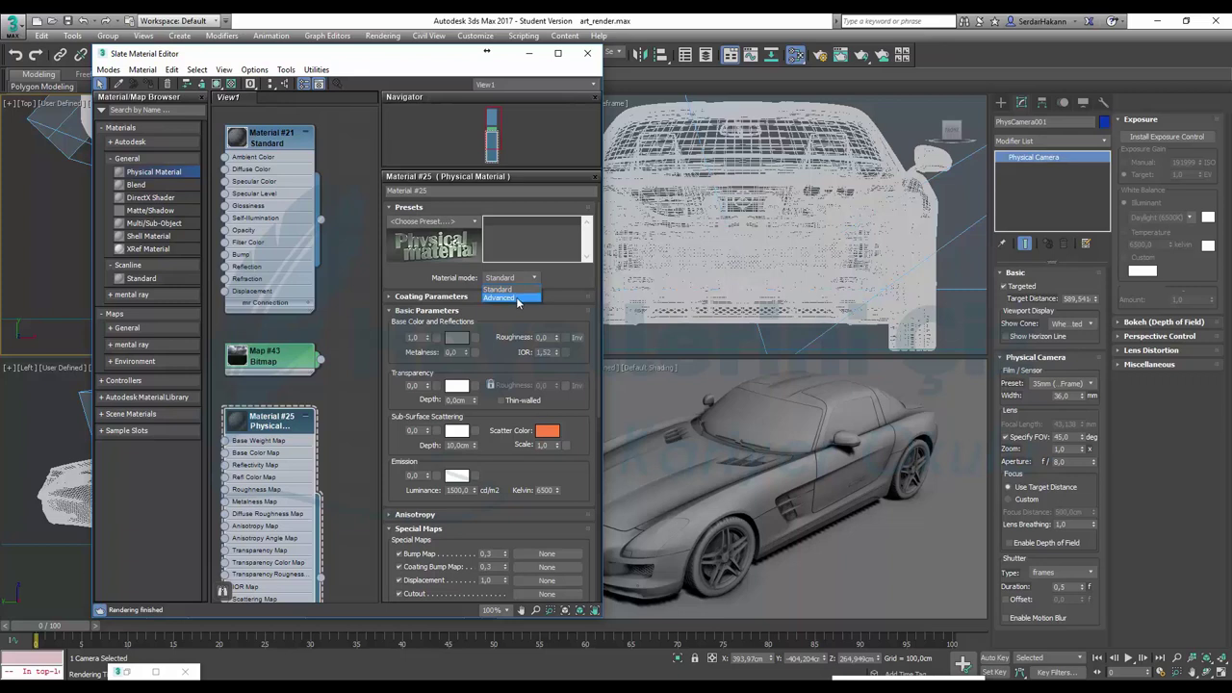
{"action": "left_click", "coordinate": [499, 289]}
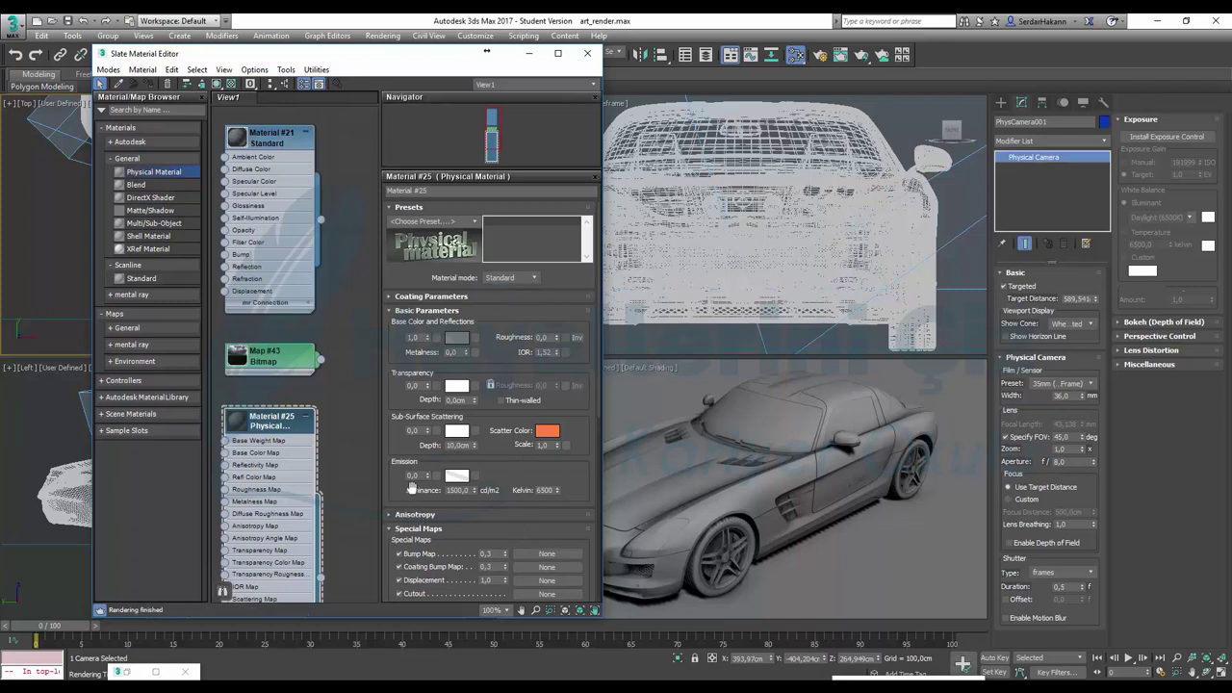
{"action": "left_click", "coordinate": [516, 297]}
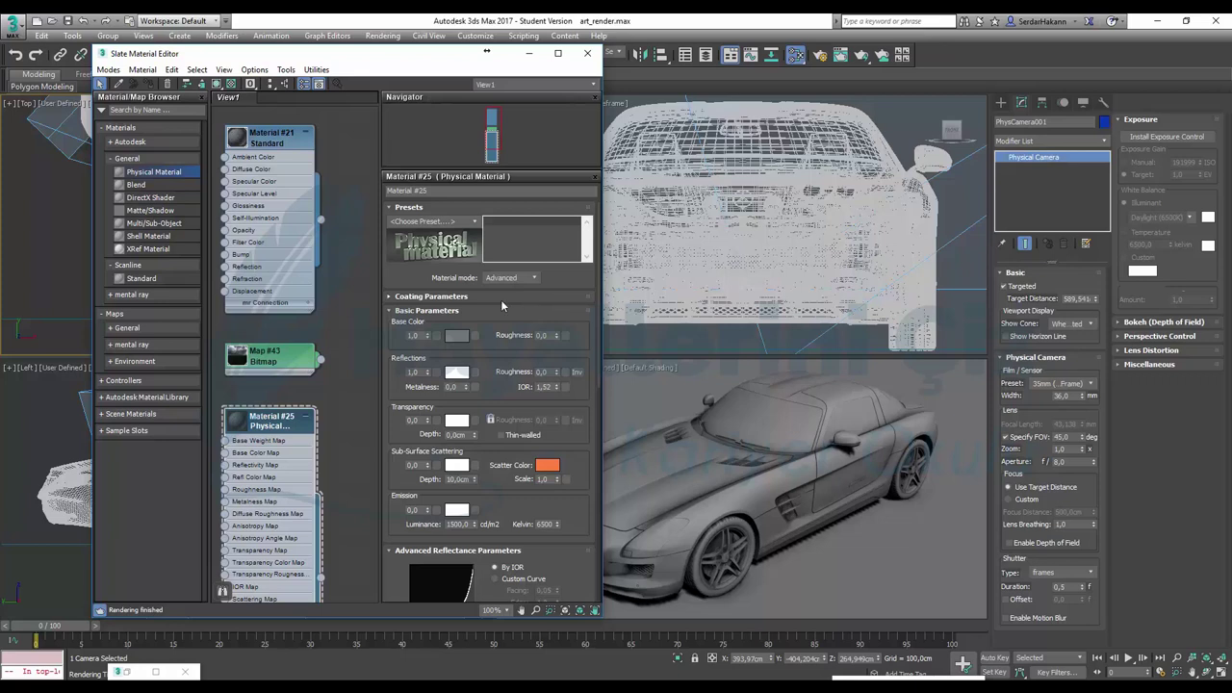
Give Material #25 a brown base colour and assign it to the car.
{"action": "left_click", "coordinate": [456, 335]}
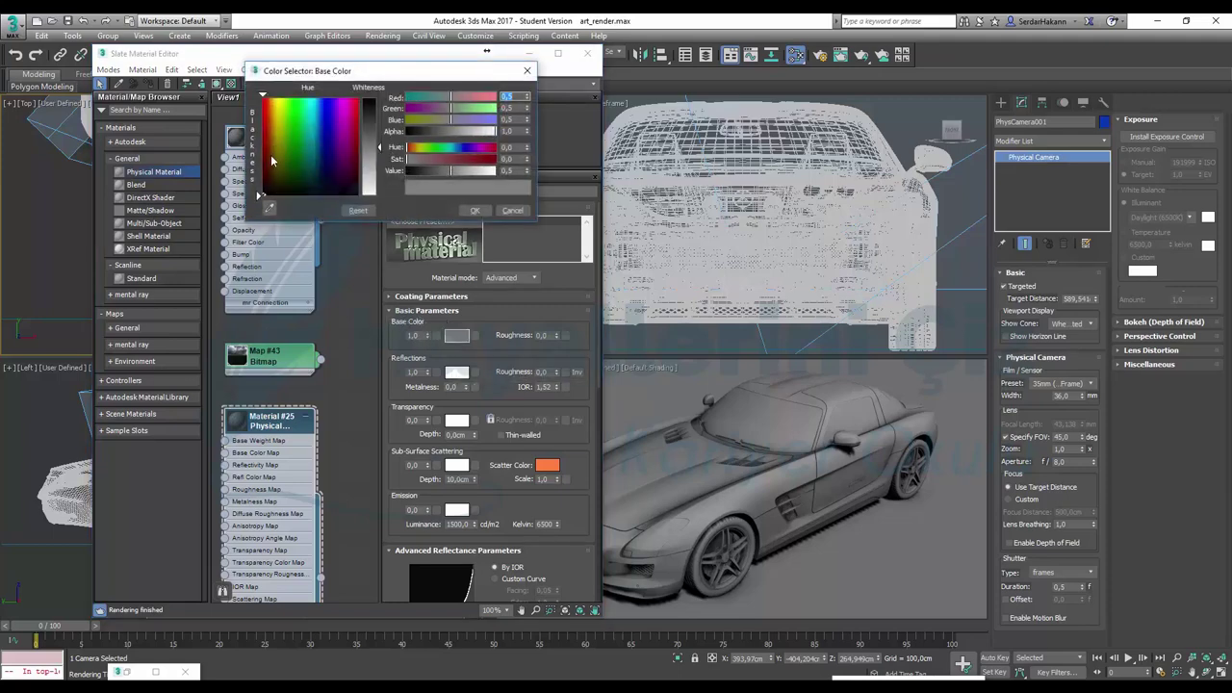
{"action": "left_click", "coordinate": [271, 155]}
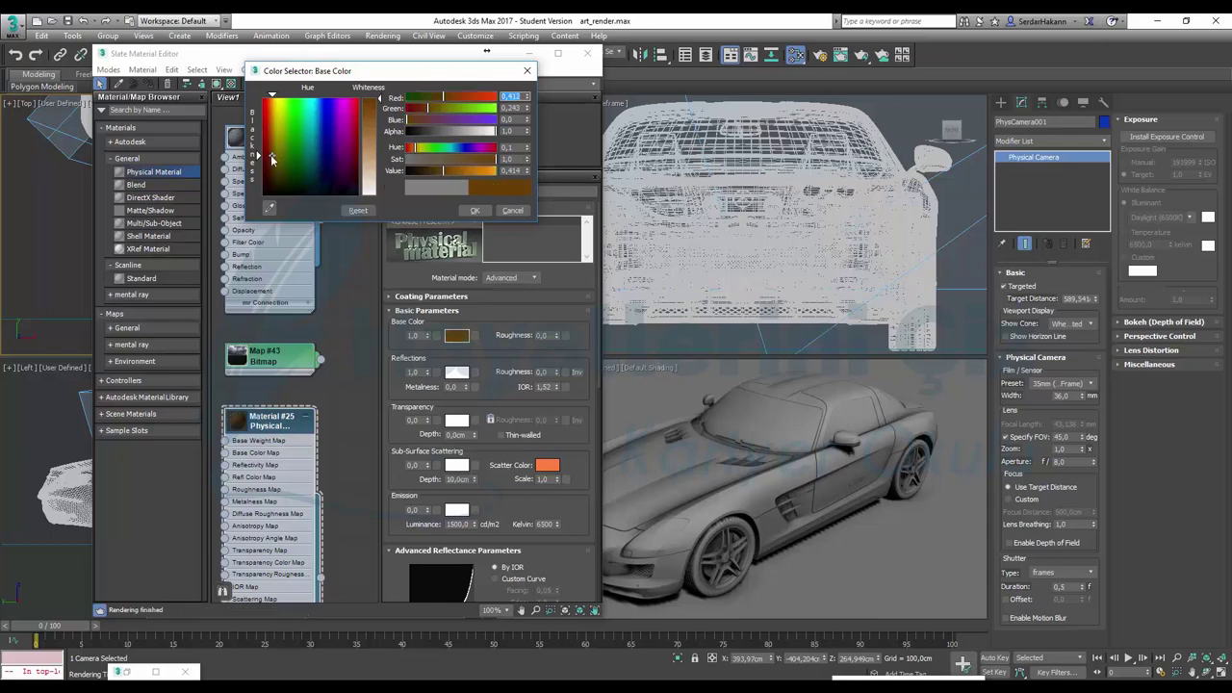
{"action": "left_click", "coordinate": [272, 152]}
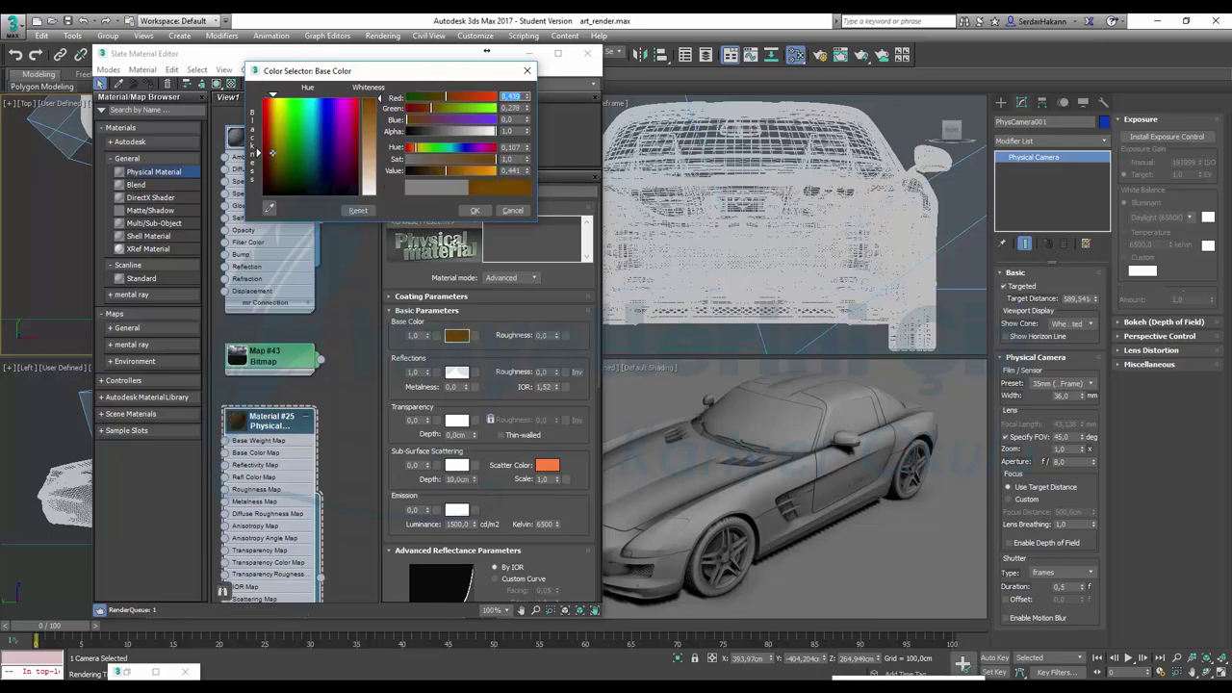
{"action": "left_click", "coordinate": [477, 211]}
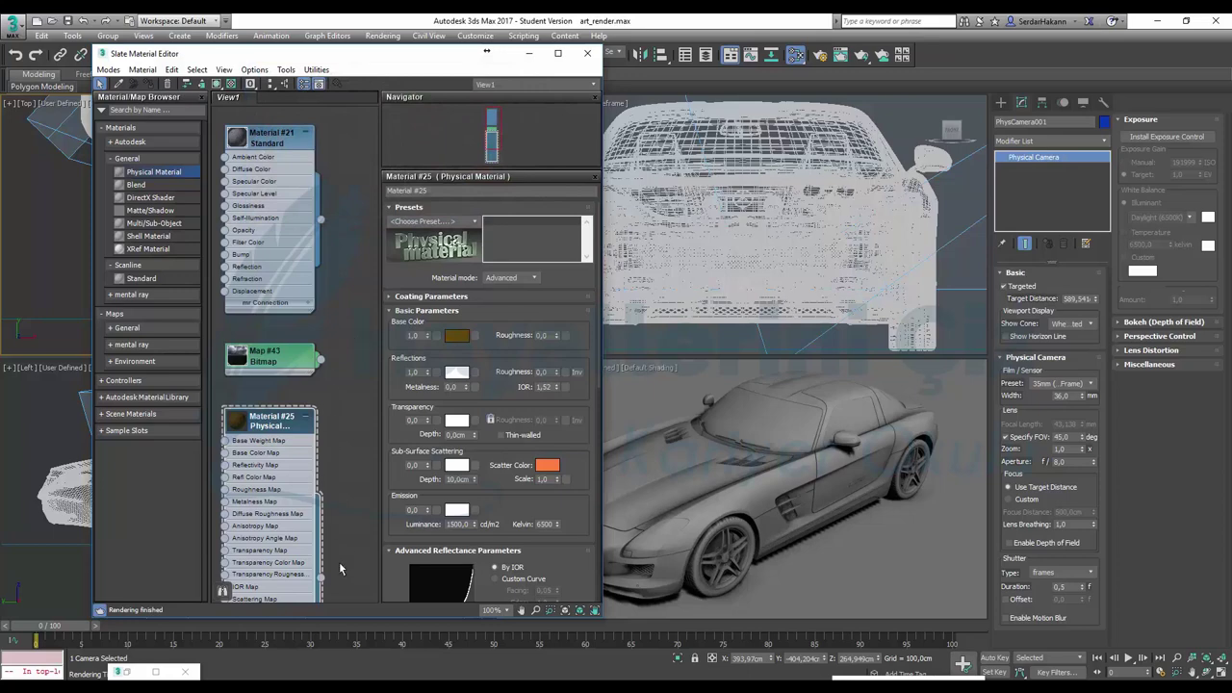
{"action": "left_click_drag", "start_coordinate": [321, 577], "coordinate": [680, 492]}
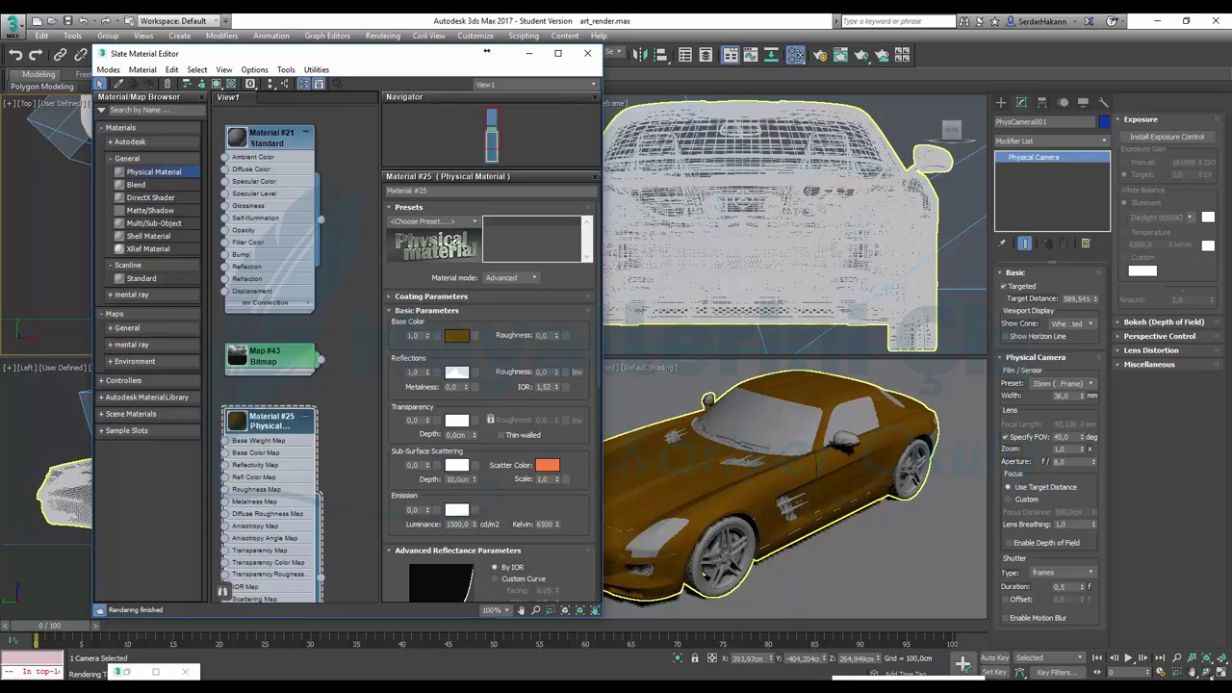
{"action": "left_click", "coordinate": [874, 534]}
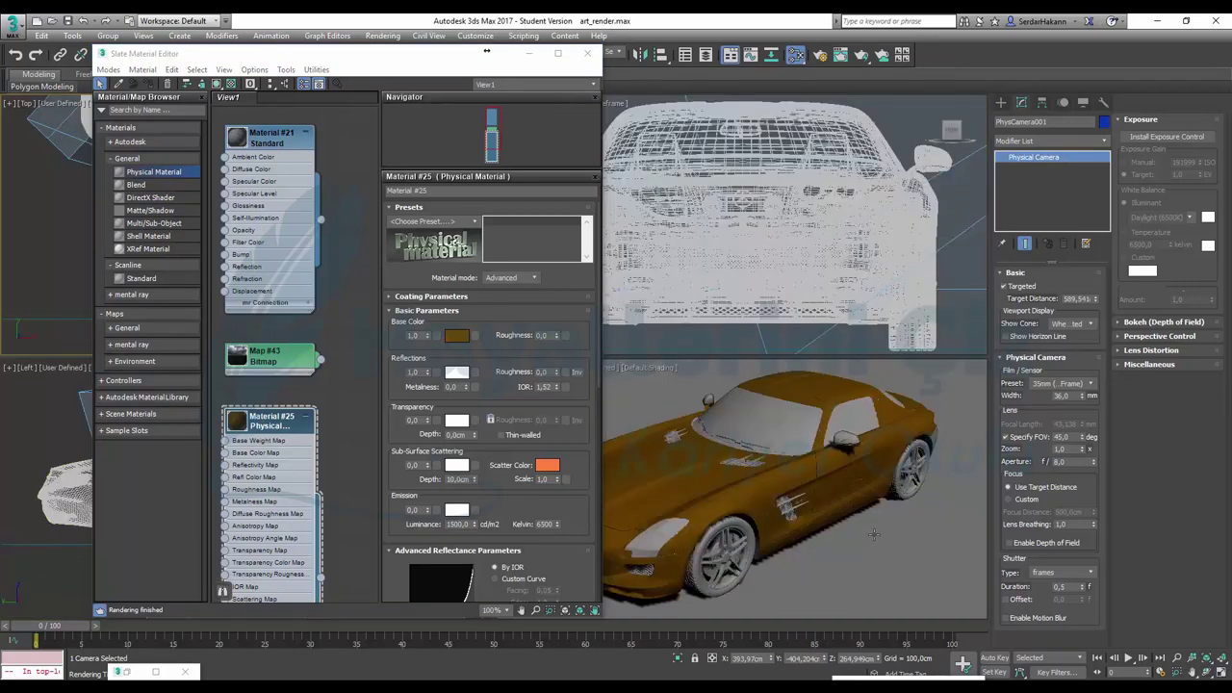
Maximize the camera viewport and add a second Physical Material, Material #26.
{"action": "left_click", "coordinate": [1221, 672]}
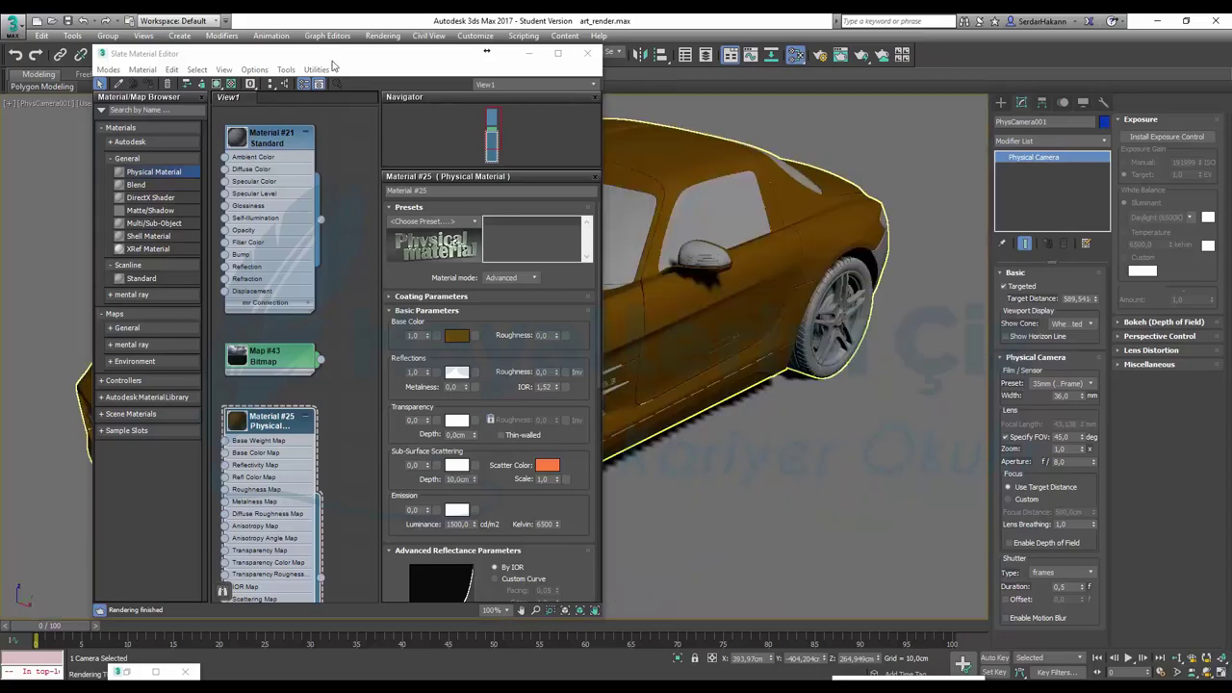
{"action": "mouse_move", "coordinate": [342, 56]}
{"action": "left_mouse_down"}
{"action": "mouse_move", "coordinate": [180, 84]}
{"action": "mouse_move", "coordinate": [973, 77]}
{"action": "left_mouse_up"}
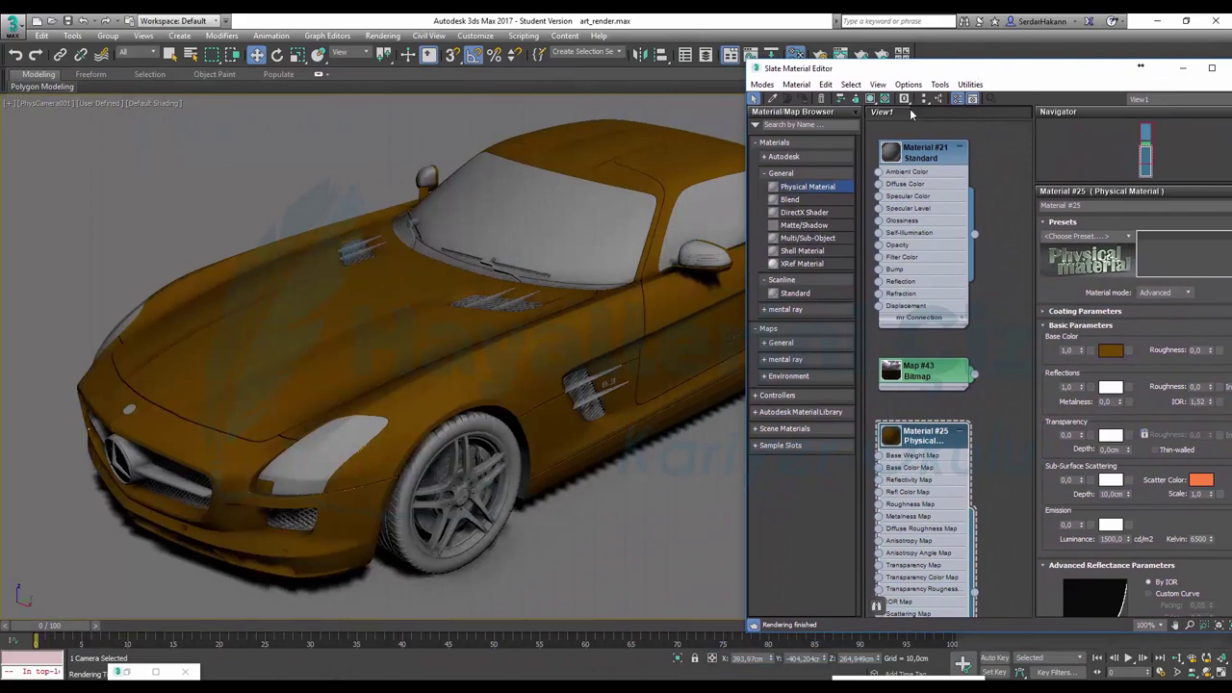
{"action": "left_click_drag", "start_coordinate": [943, 73], "coordinate": [863, 73]}
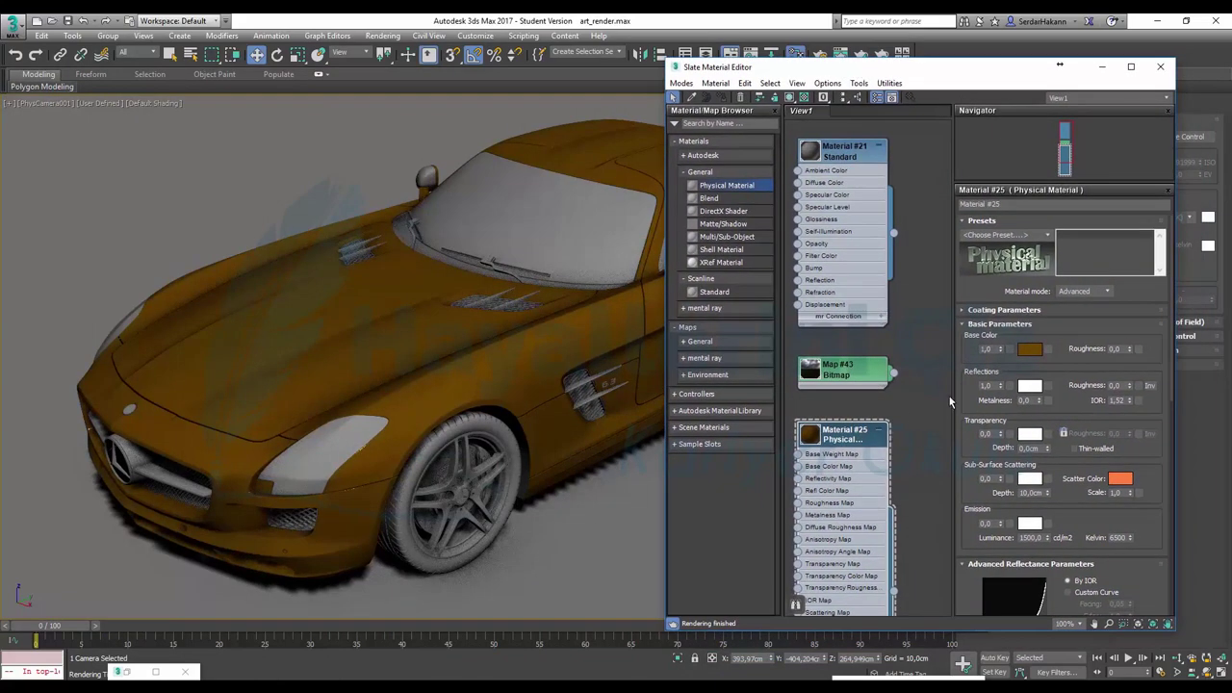
{"action": "middle_click_drag", "start_coordinate": [932, 414], "coordinate": [848, 301]}
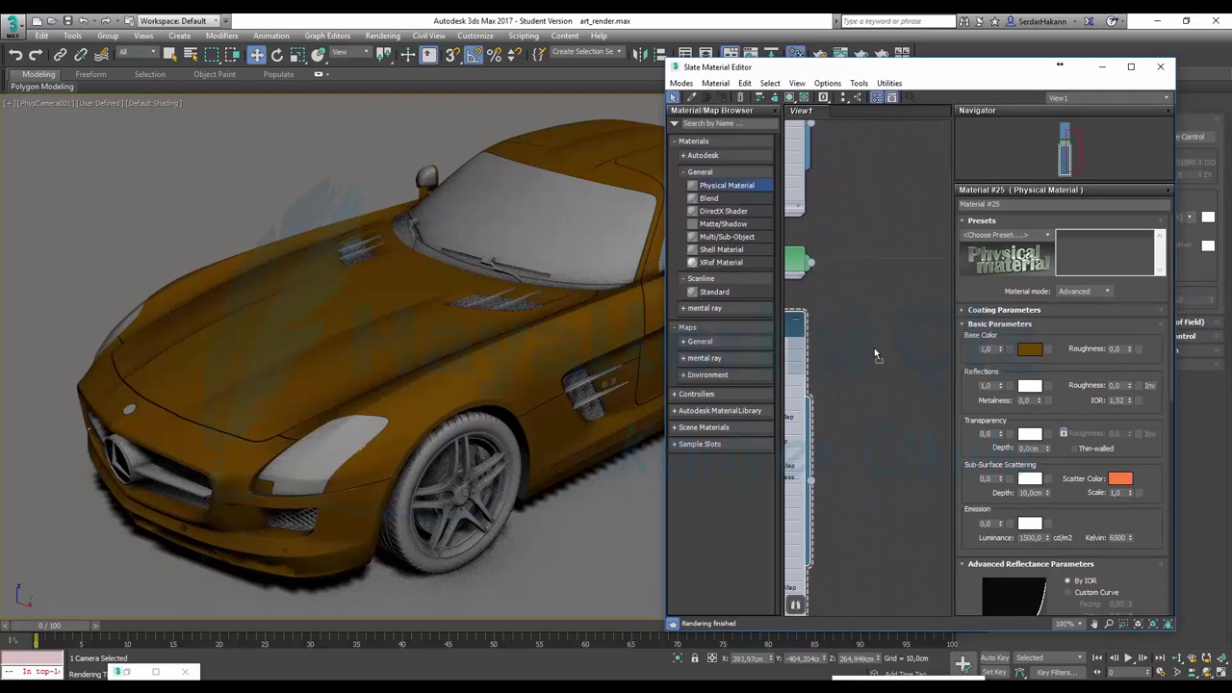
{"action": "left_click_drag", "start_coordinate": [874, 354], "coordinate": [853, 324]}
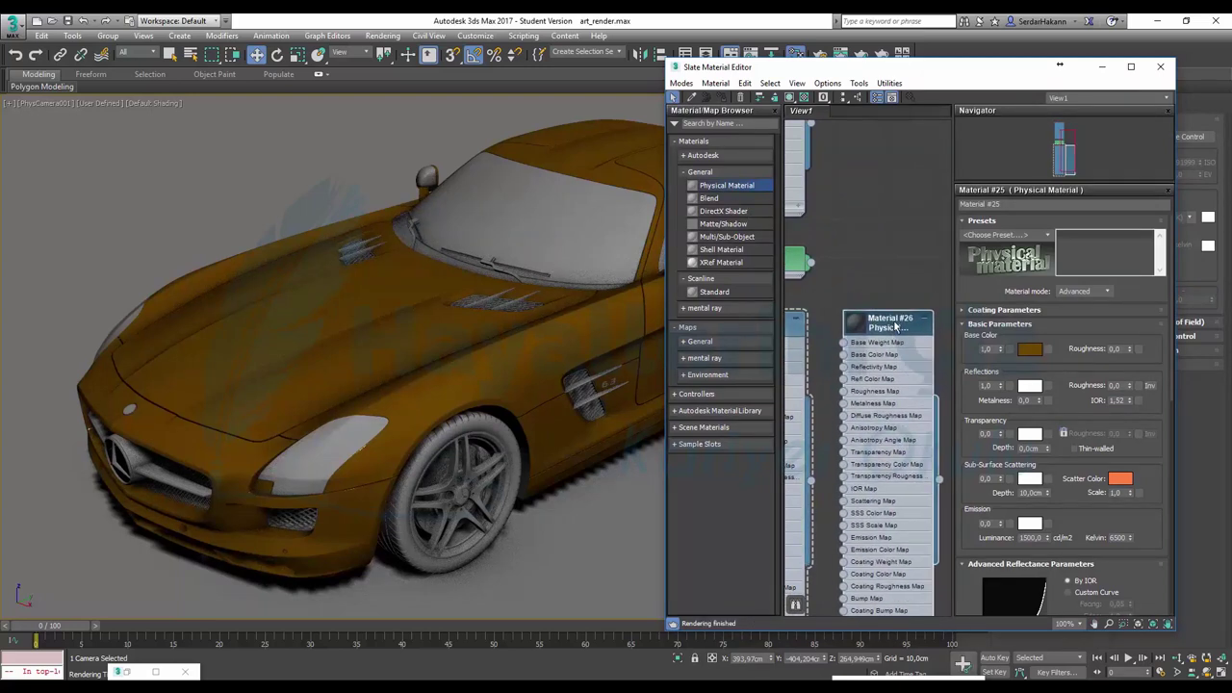
Give Material #26 the Brushed Metal preset and assign it to the car body.
{"action": "double_click", "coordinate": [895, 326]}
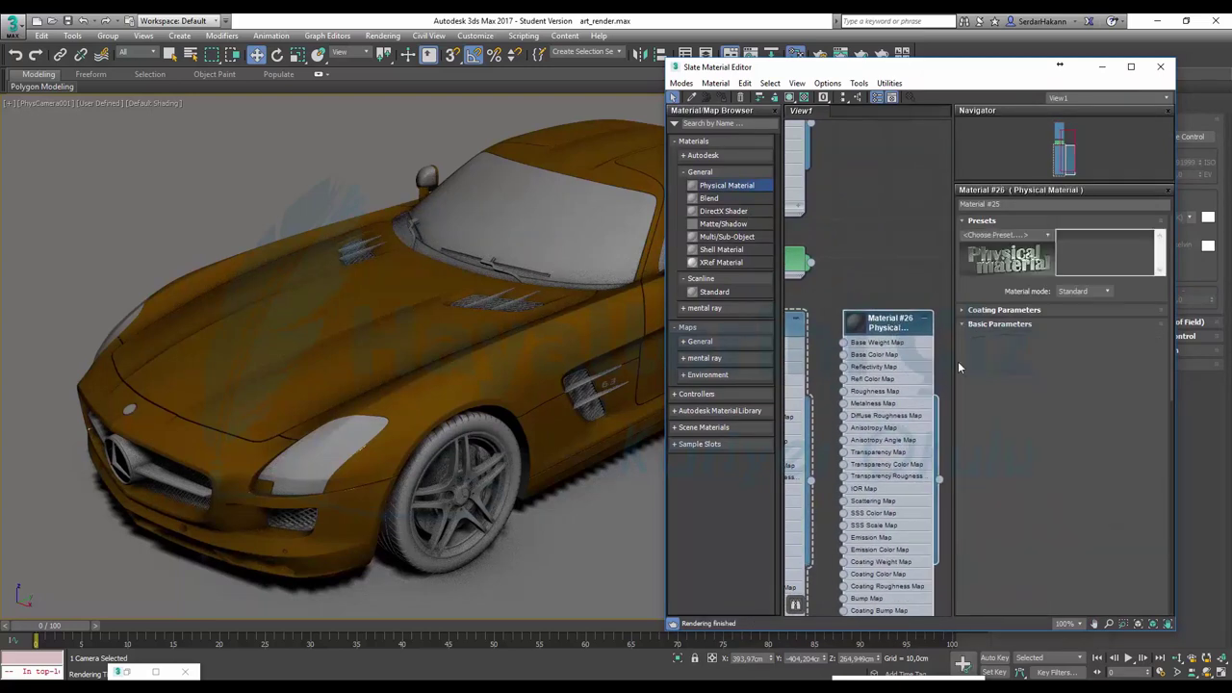
{"action": "left_click", "coordinate": [1050, 237]}
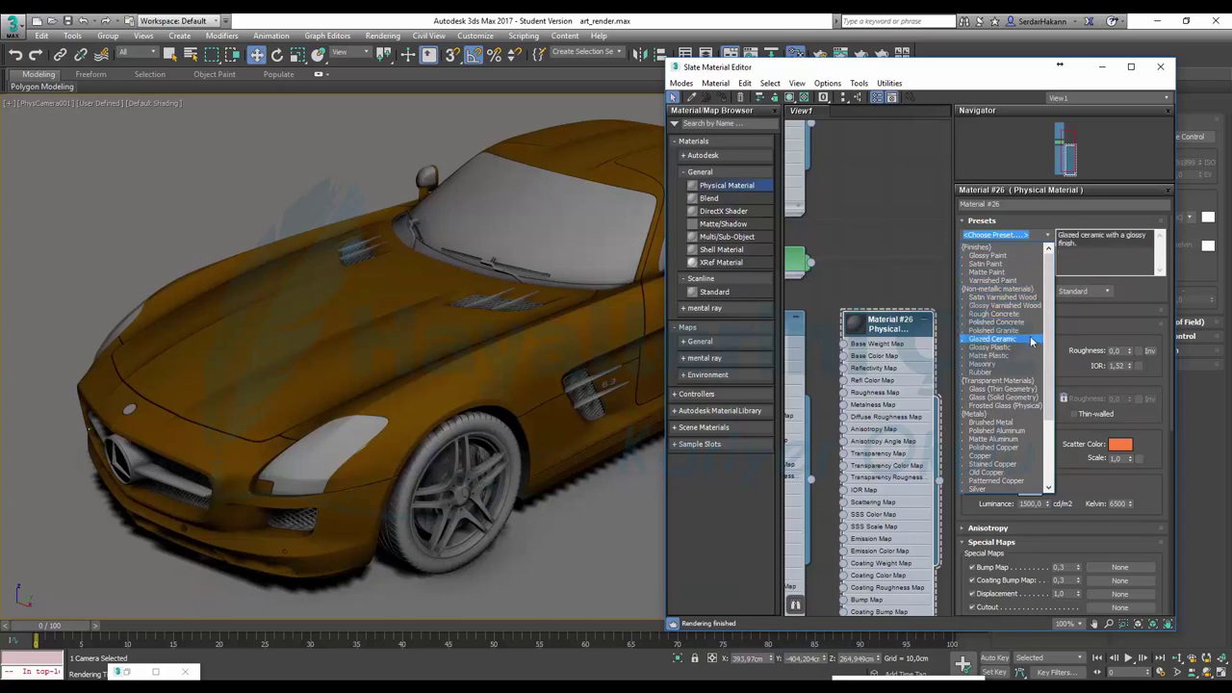
{"action": "left_click", "coordinate": [1021, 424]}
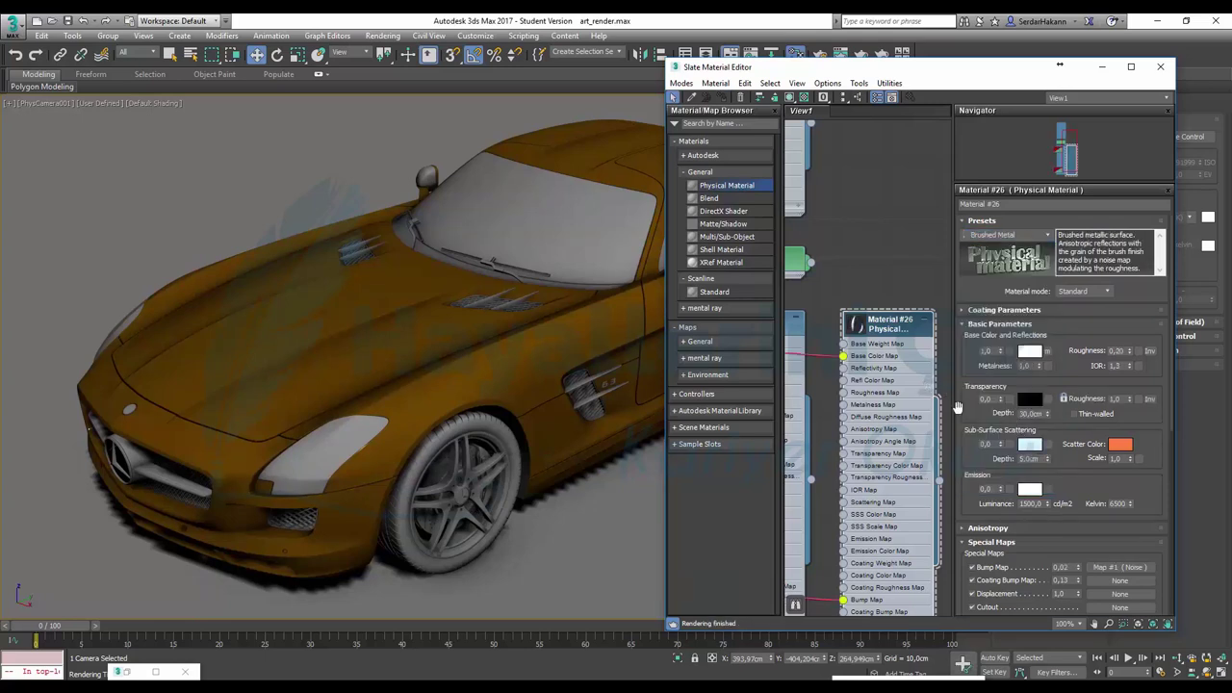
{"action": "mouse_move", "coordinate": [939, 479]}
{"action": "left_mouse_down"}
{"action": "mouse_move", "coordinate": [484, 502]}
{"action": "mouse_move", "coordinate": [481, 474]}
{"action": "mouse_move", "coordinate": [118, 463]}
{"action": "left_mouse_up"}
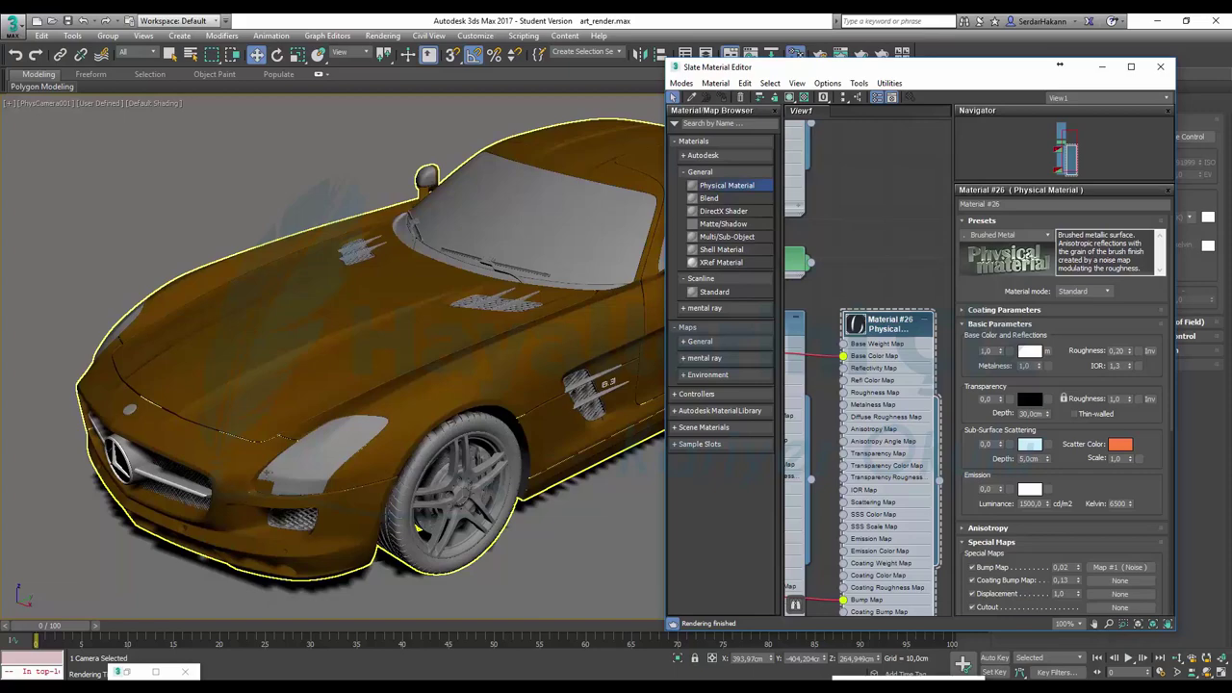
Render PhysCamera001 and move the frame buffer window up to view the result.
{"action": "key", "text": "shift+q"}
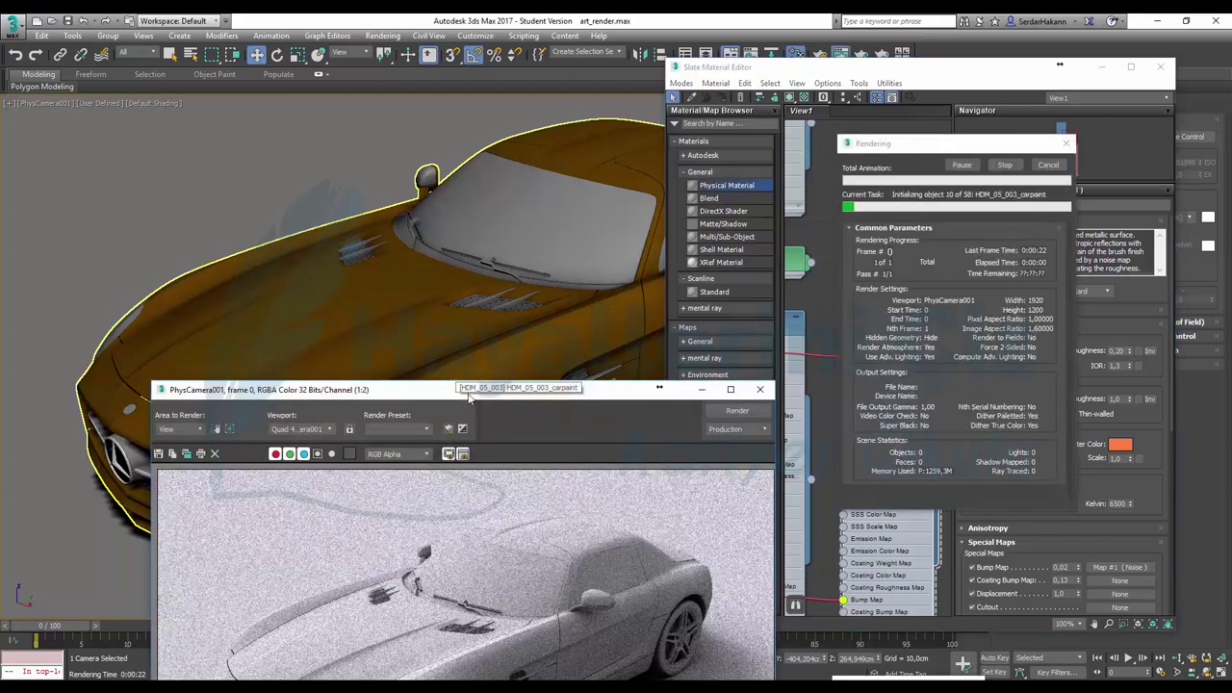
{"action": "left_click_drag", "start_coordinate": [398, 396], "coordinate": [392, 136]}
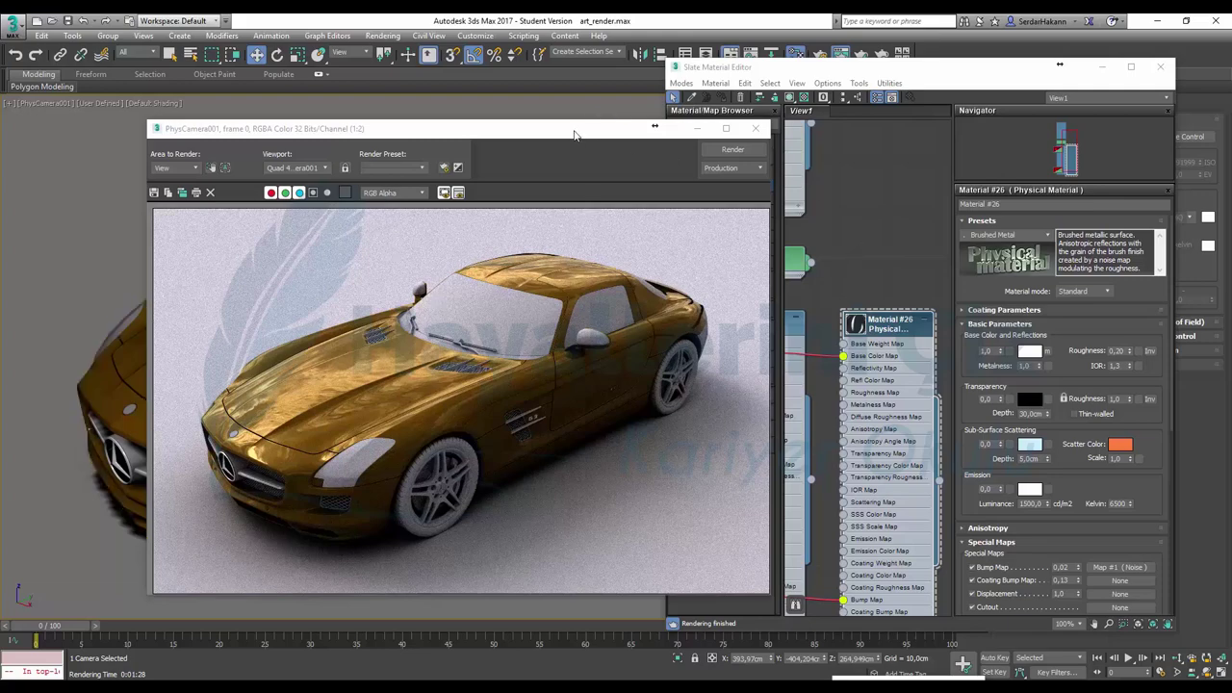
Add a Physical Material with the Glass (Thin Geometry) preset and apply it to the car windows.
{"action": "left_click_drag", "start_coordinate": [574, 135], "coordinate": [402, 105]}
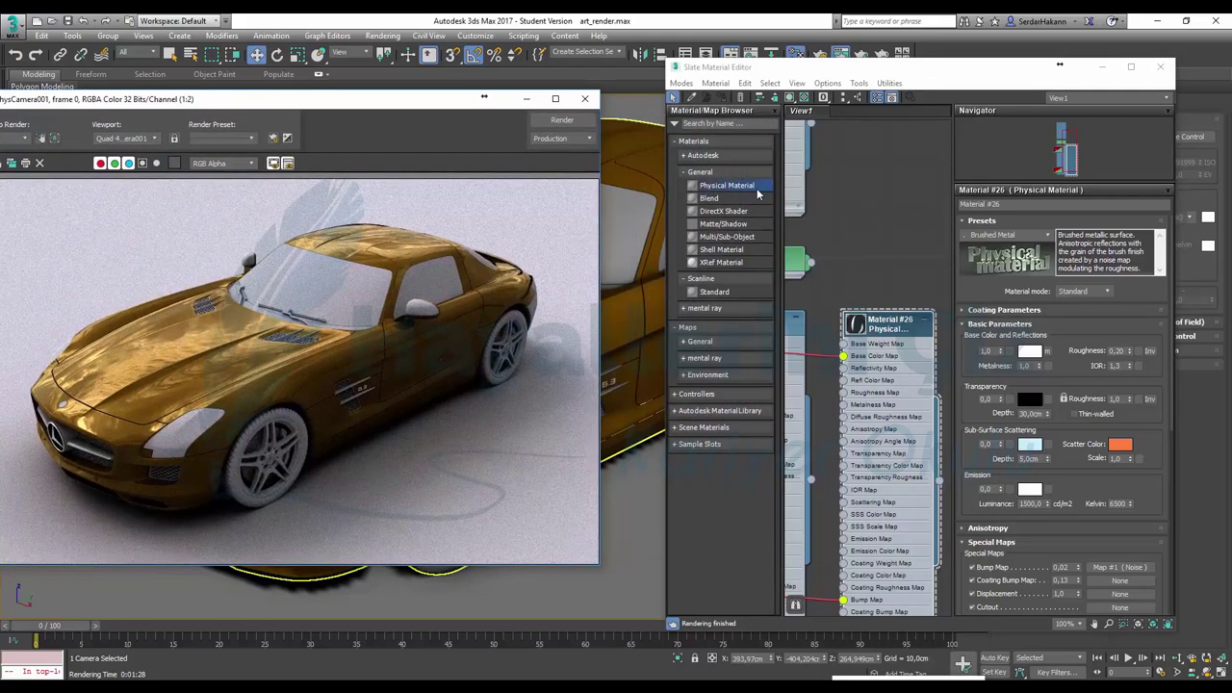
{"action": "mouse_move", "coordinate": [758, 193]}
{"action": "left_mouse_down"}
{"action": "mouse_move", "coordinate": [872, 149]}
{"action": "mouse_move", "coordinate": [872, 137]}
{"action": "left_mouse_up"}
{"action": "left_click", "coordinate": [1047, 235]}
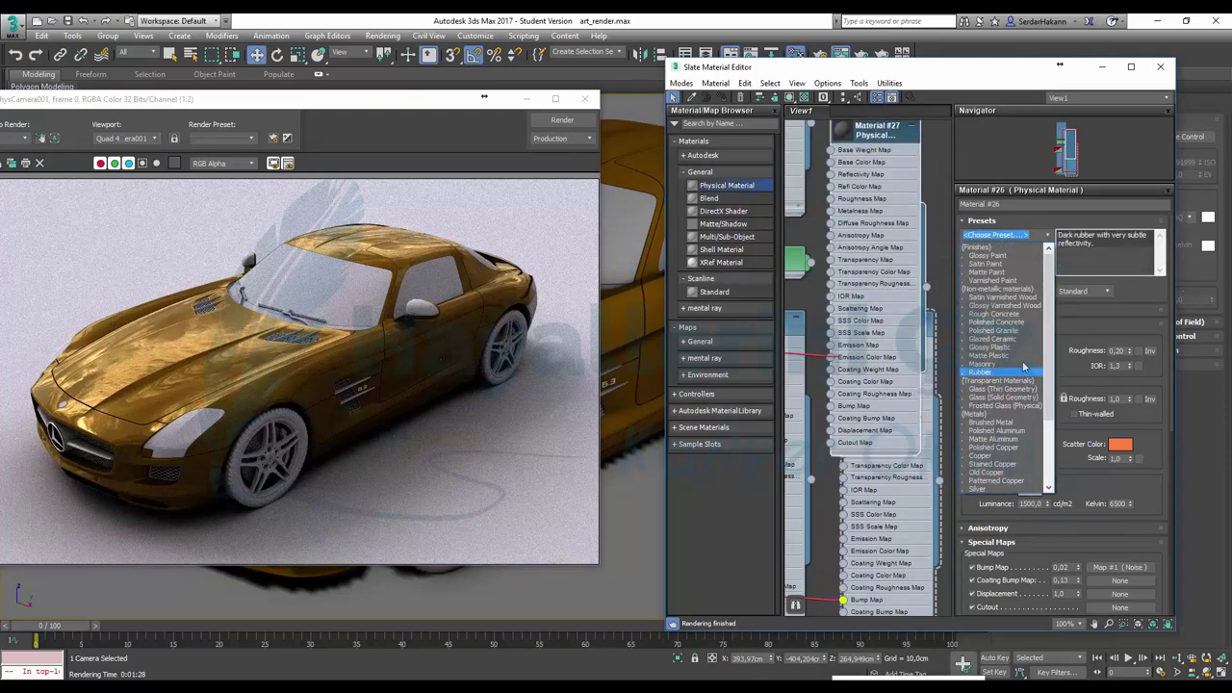
{"action": "scroll", "coordinate": [1011, 332], "scroll_direction": "down", "scroll_amount": 1}
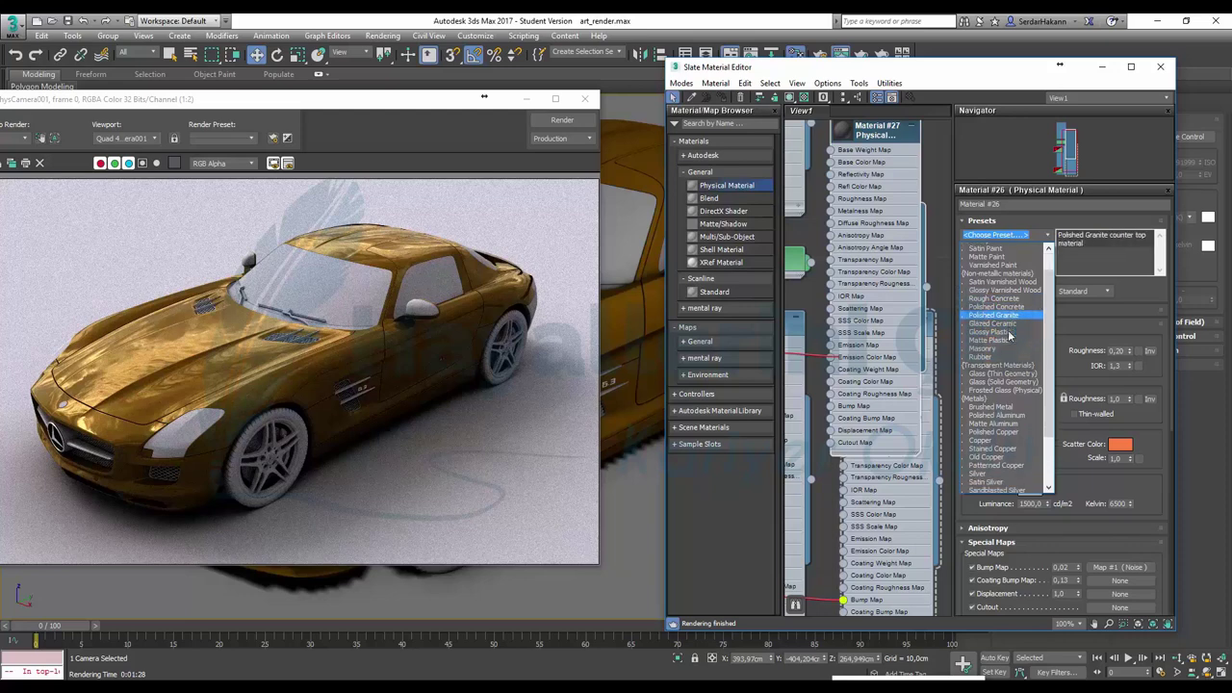
{"action": "scroll", "coordinate": [1010, 332], "scroll_direction": "down", "scroll_amount": 1}
{"action": "scroll", "coordinate": [1011, 333], "scroll_direction": "down", "scroll_amount": 1}
{"action": "scroll", "coordinate": [1010, 335], "scroll_direction": "down", "scroll_amount": 1}
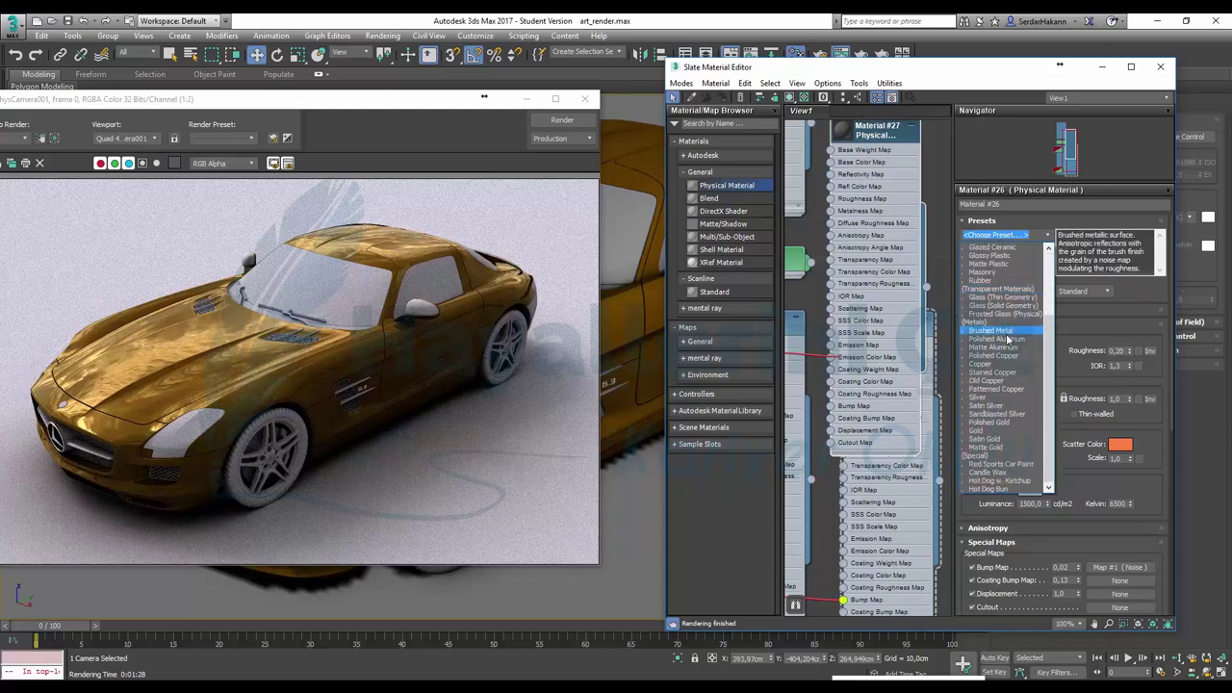
{"action": "left_click_drag", "start_coordinate": [1053, 465], "coordinate": [1053, 363]}
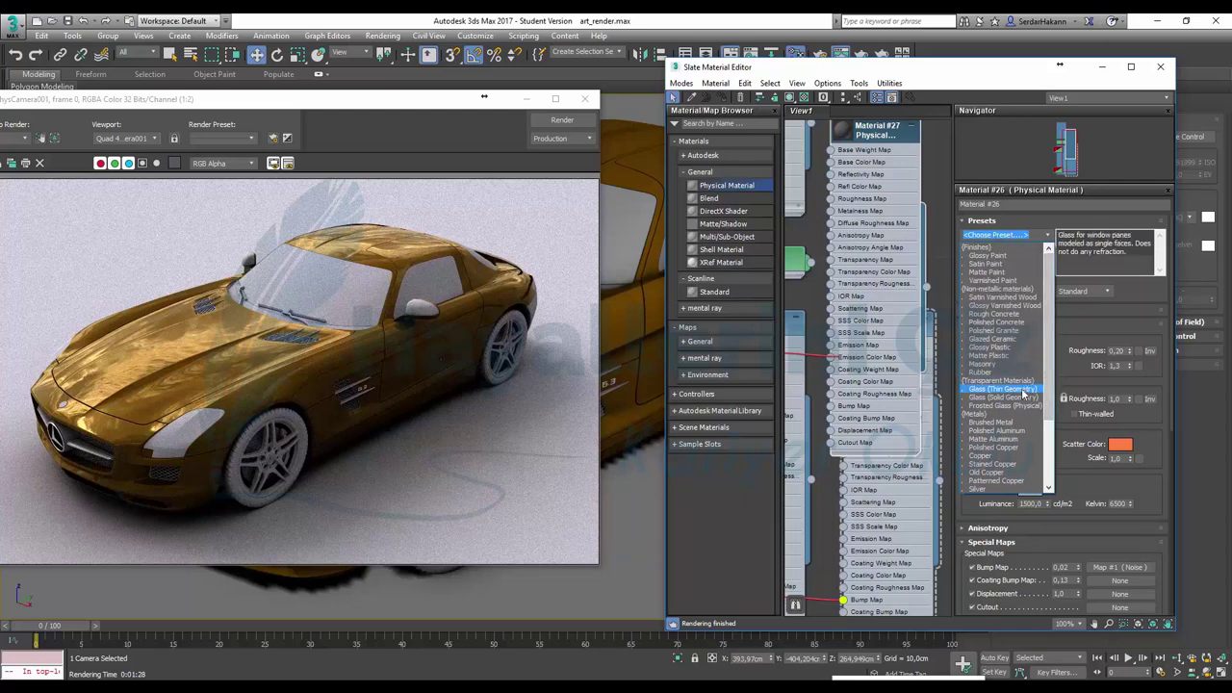
{"action": "left_click", "coordinate": [1023, 390]}
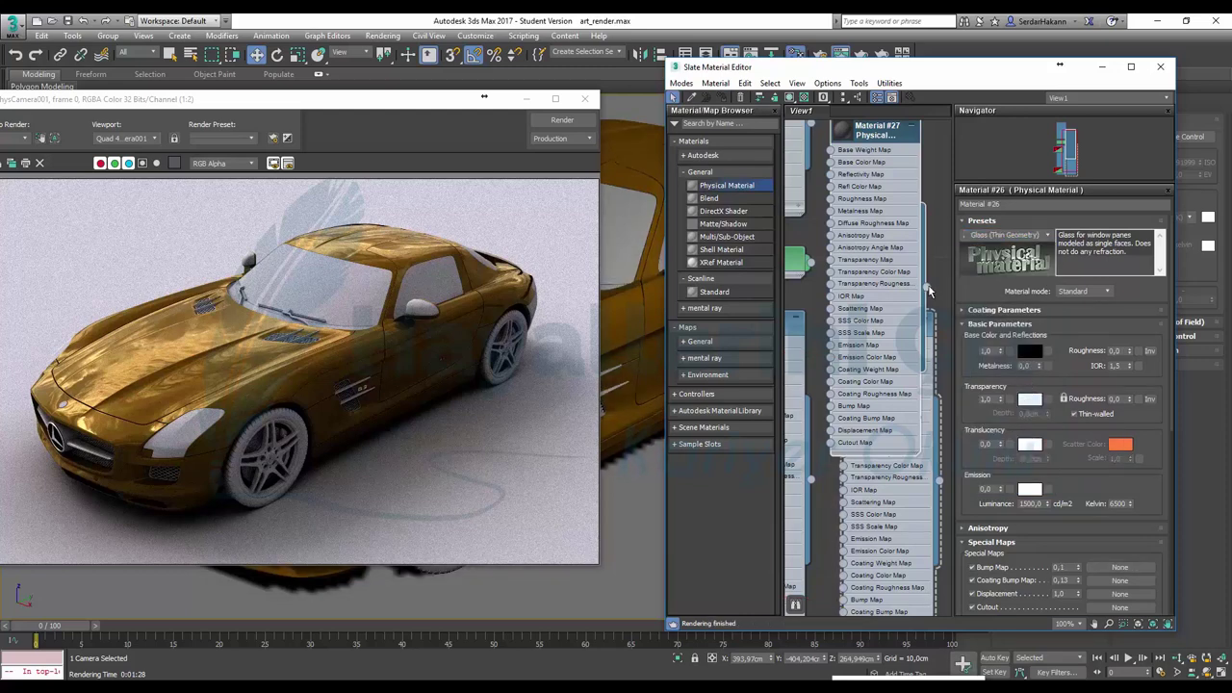
{"action": "left_click_drag", "start_coordinate": [929, 291], "coordinate": [625, 251]}
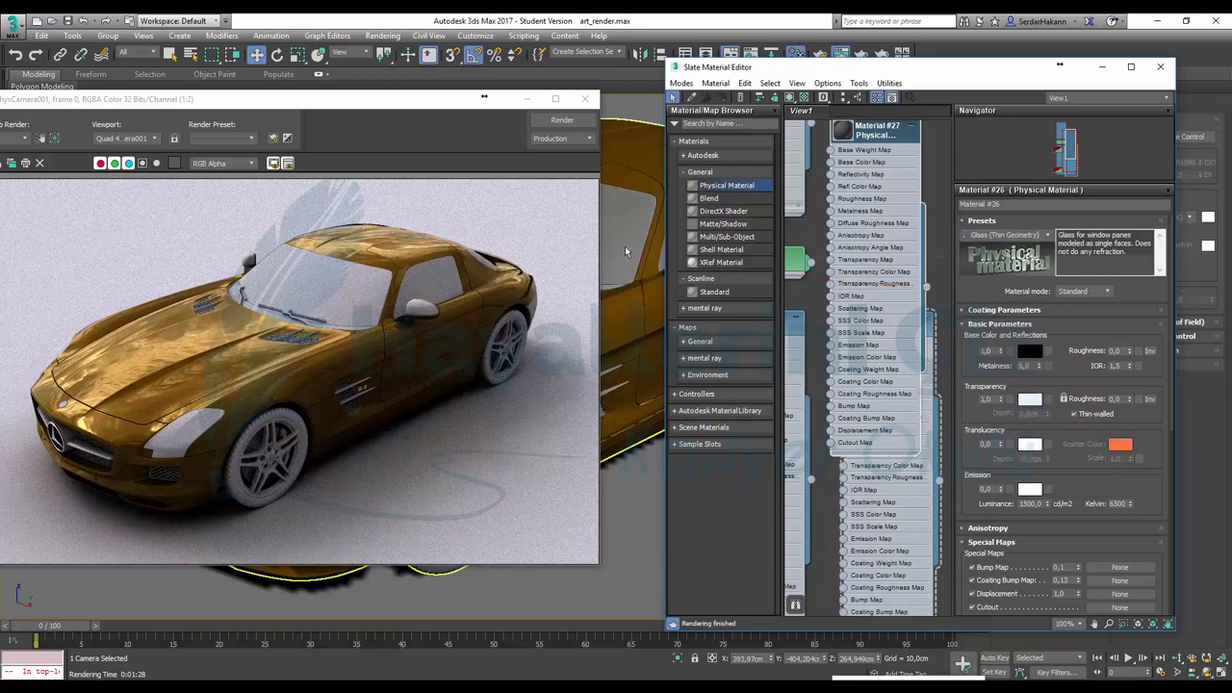
{"action": "mouse_move", "coordinate": [438, 102]}
{"action": "left_mouse_down"}
{"action": "mouse_move", "coordinate": [494, 351]}
{"action": "mouse_move", "coordinate": [490, 205]}
{"action": "left_mouse_up"}
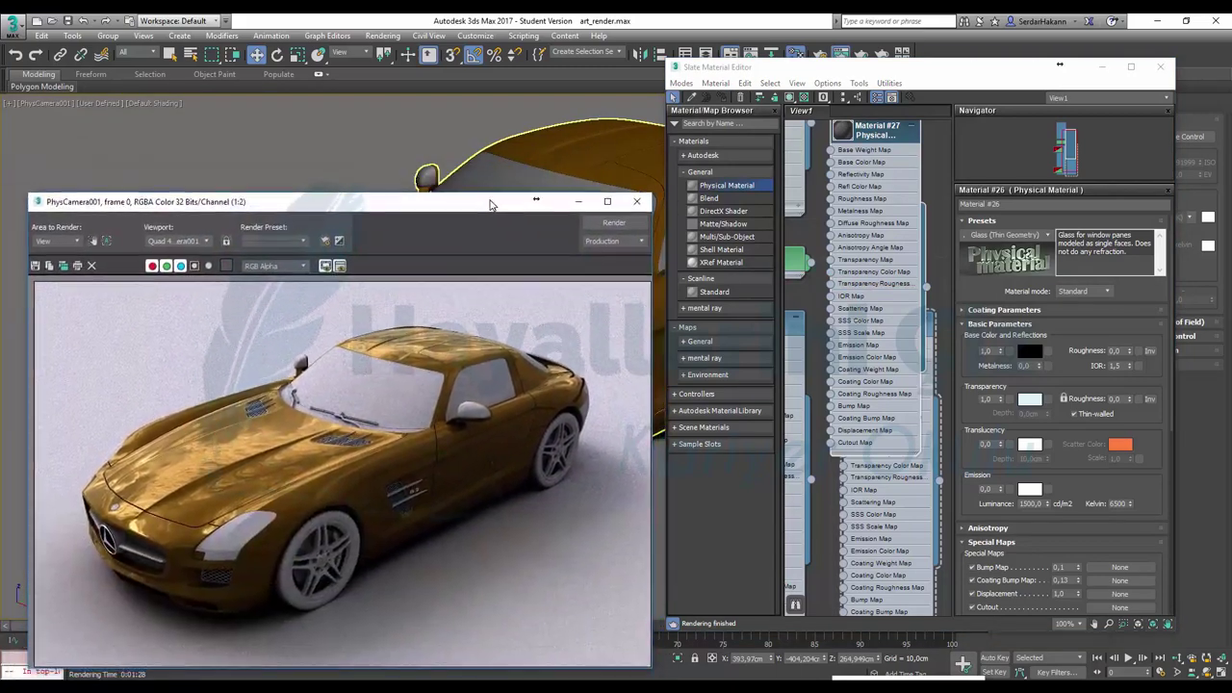
Auto-arrange the Slate material nodes with L and shift one node right.
{"action": "scroll", "coordinate": [862, 237], "scroll_direction": "down", "scroll_amount": 3}
{"action": "scroll", "coordinate": [865, 231], "scroll_direction": "down", "scroll_amount": 2}
{"action": "scroll", "coordinate": [867, 225], "scroll_direction": "down", "scroll_amount": 2}
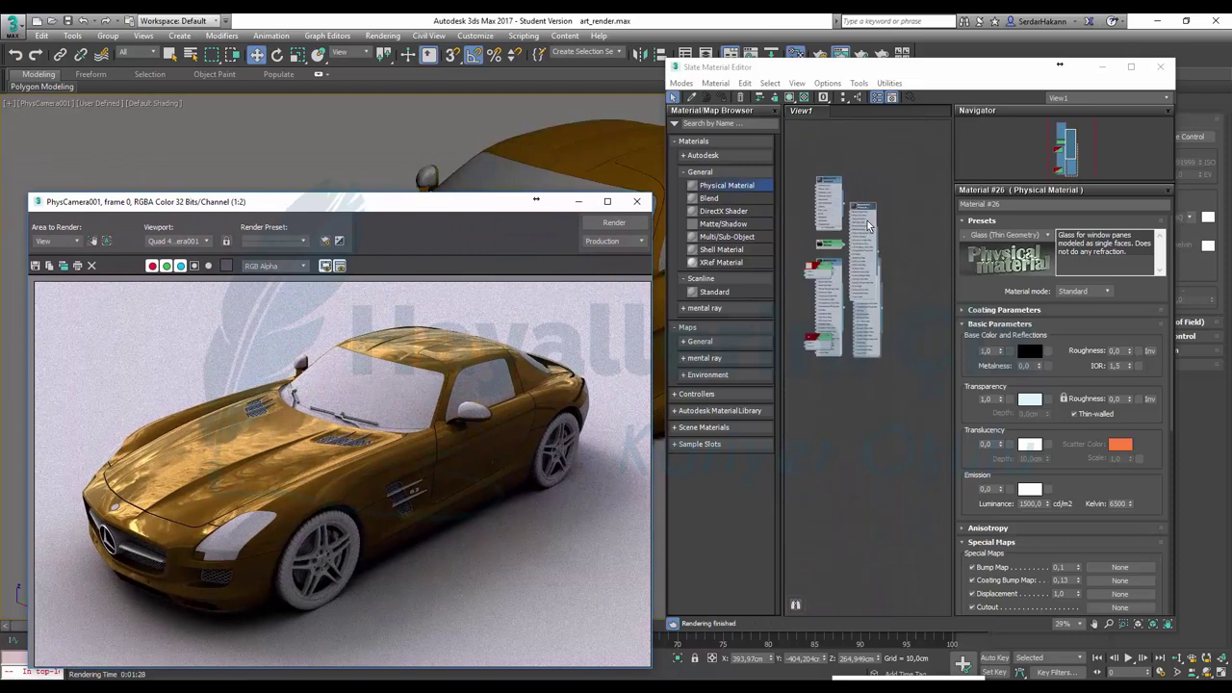
{"action": "left_click", "coordinate": [867, 225]}
{"action": "key", "text": "l"}
{"action": "left_click_drag", "start_coordinate": [847, 229], "coordinate": [887, 221]}
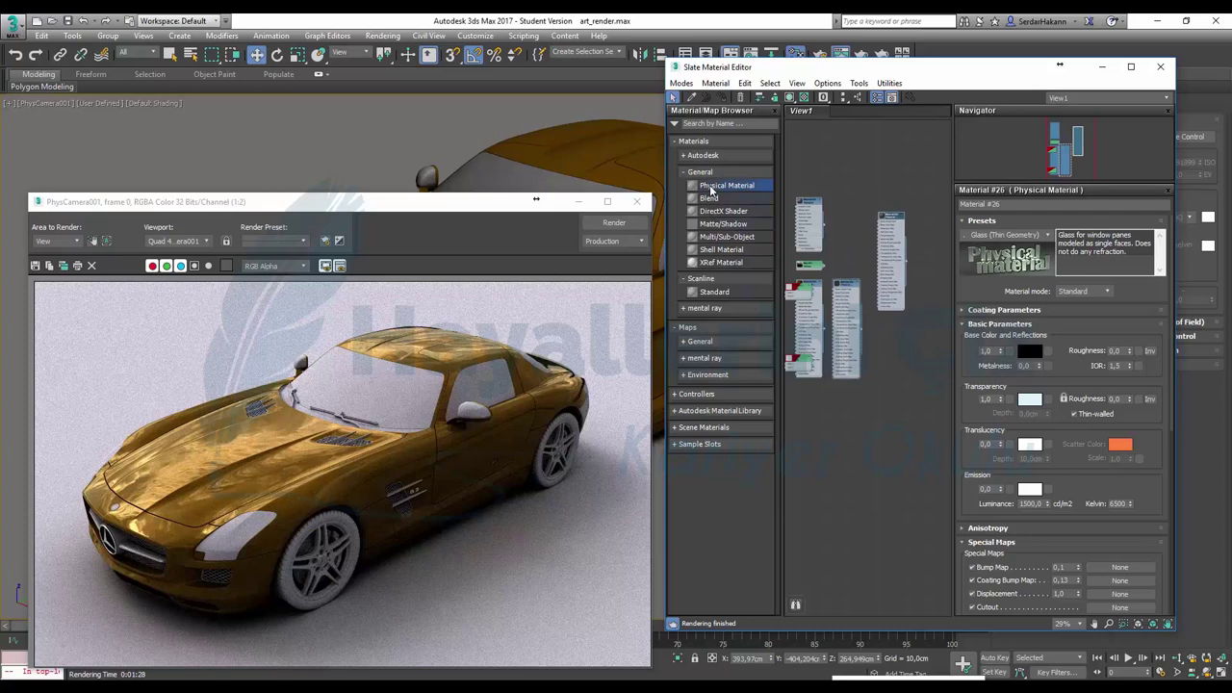
Add a new Physical Material, Material #28, using the Silver preset.
{"action": "mouse_move", "coordinate": [726, 185]}
{"action": "left_mouse_down"}
{"action": "mouse_move", "coordinate": [893, 364]}
{"action": "mouse_move", "coordinate": [892, 344]}
{"action": "left_mouse_up"}
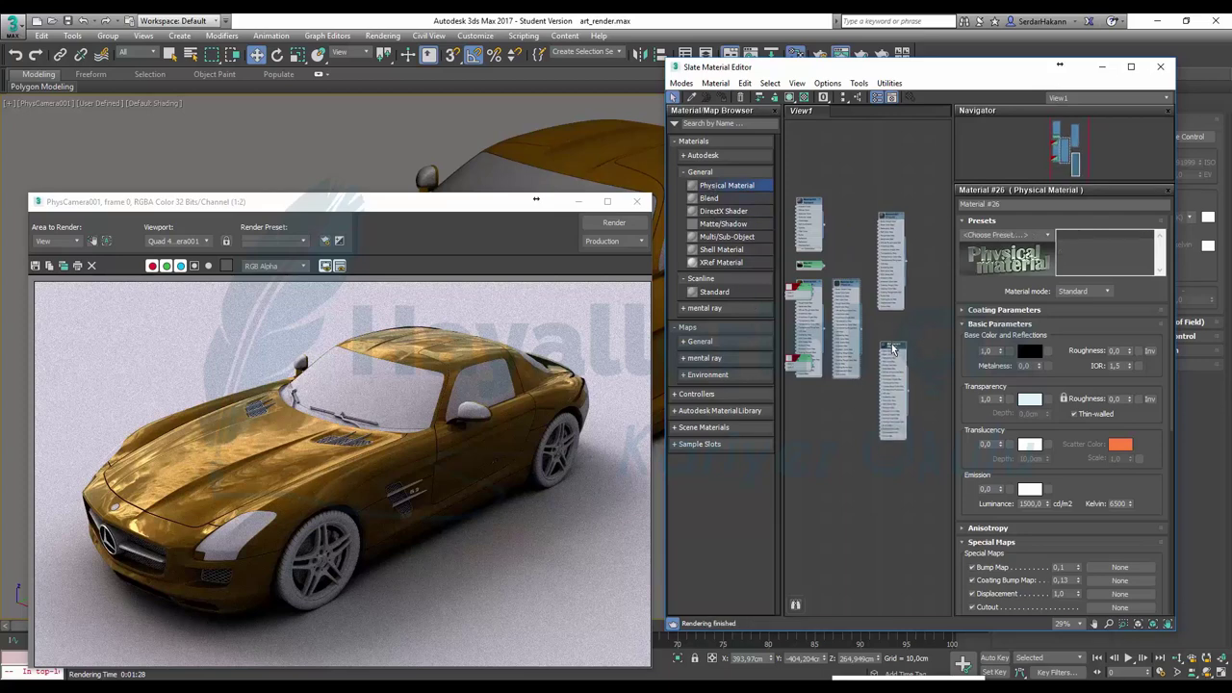
{"action": "left_click", "coordinate": [968, 326]}
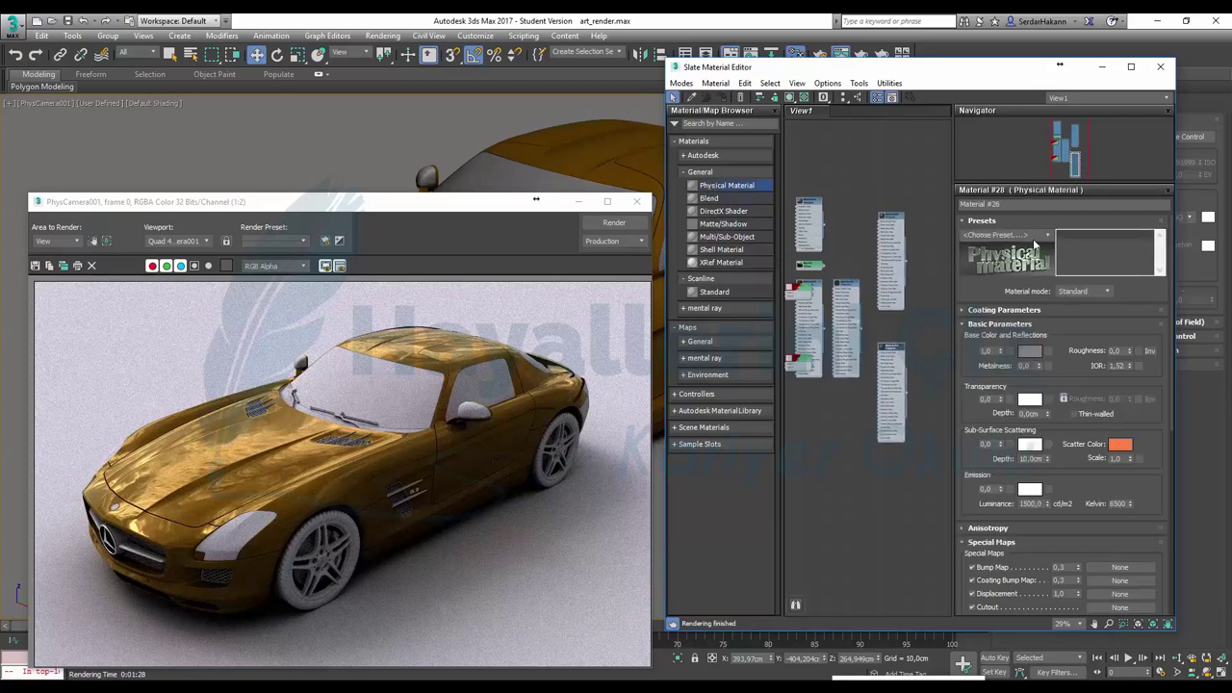
{"action": "left_click", "coordinate": [1047, 234]}
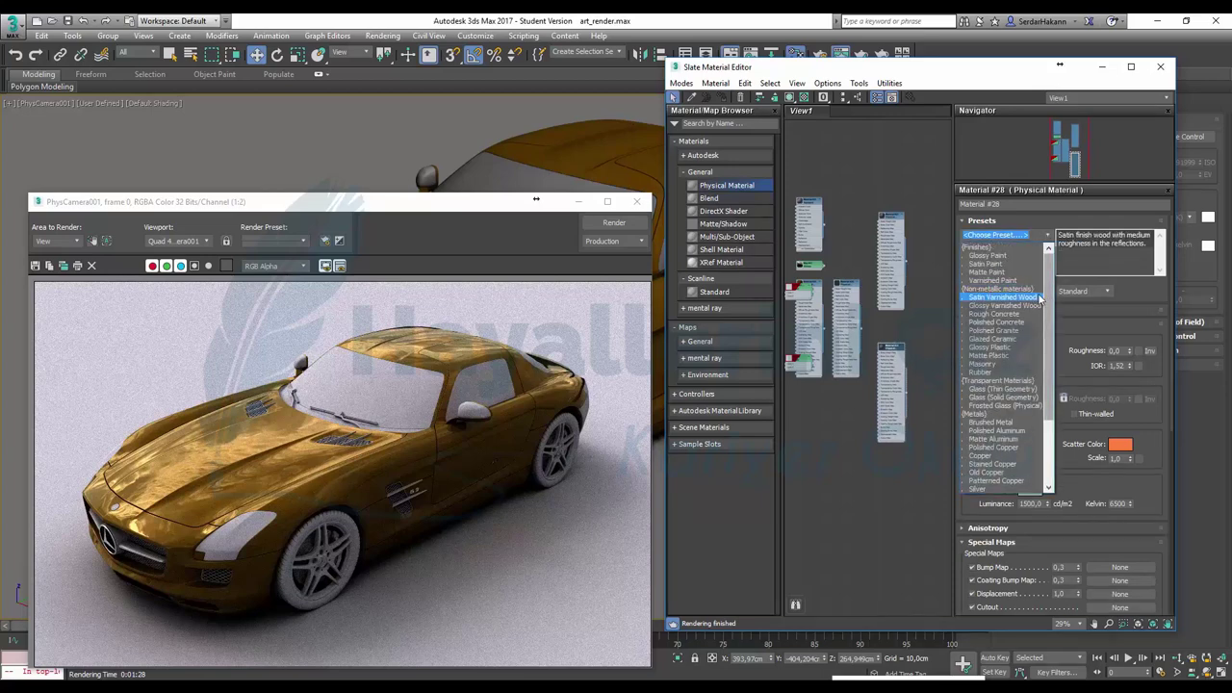
{"action": "left_click_drag", "start_coordinate": [1048, 297], "coordinate": [1051, 345]}
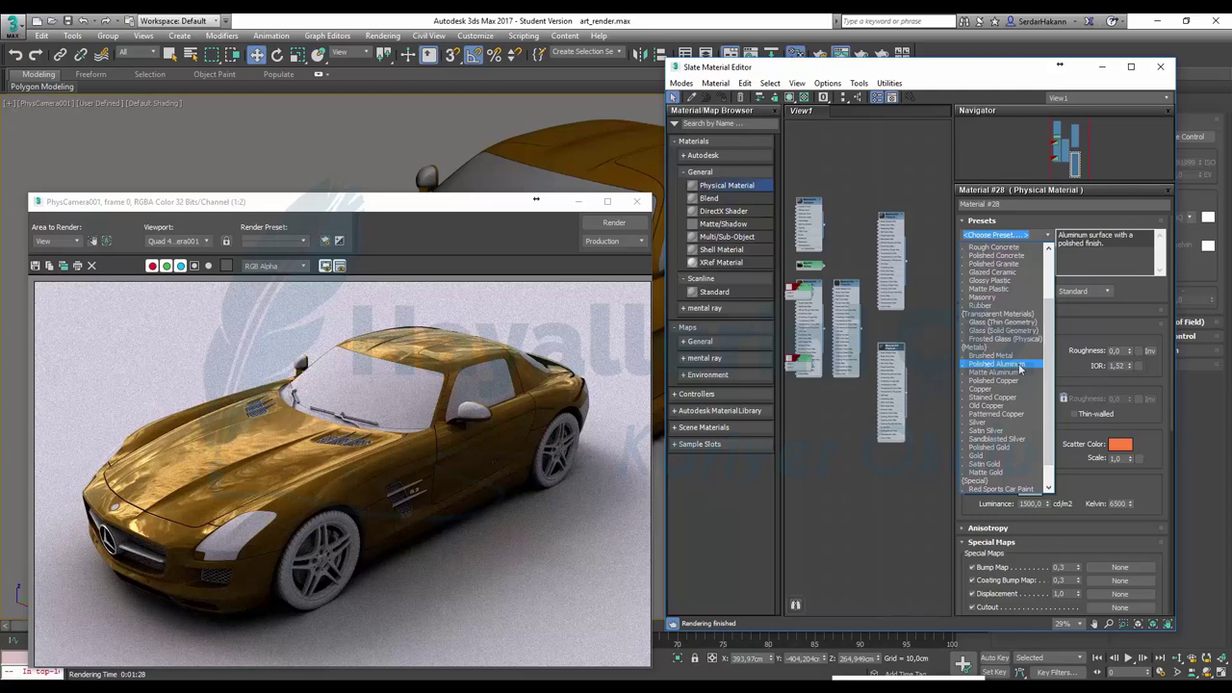
{"action": "left_click", "coordinate": [1021, 423]}
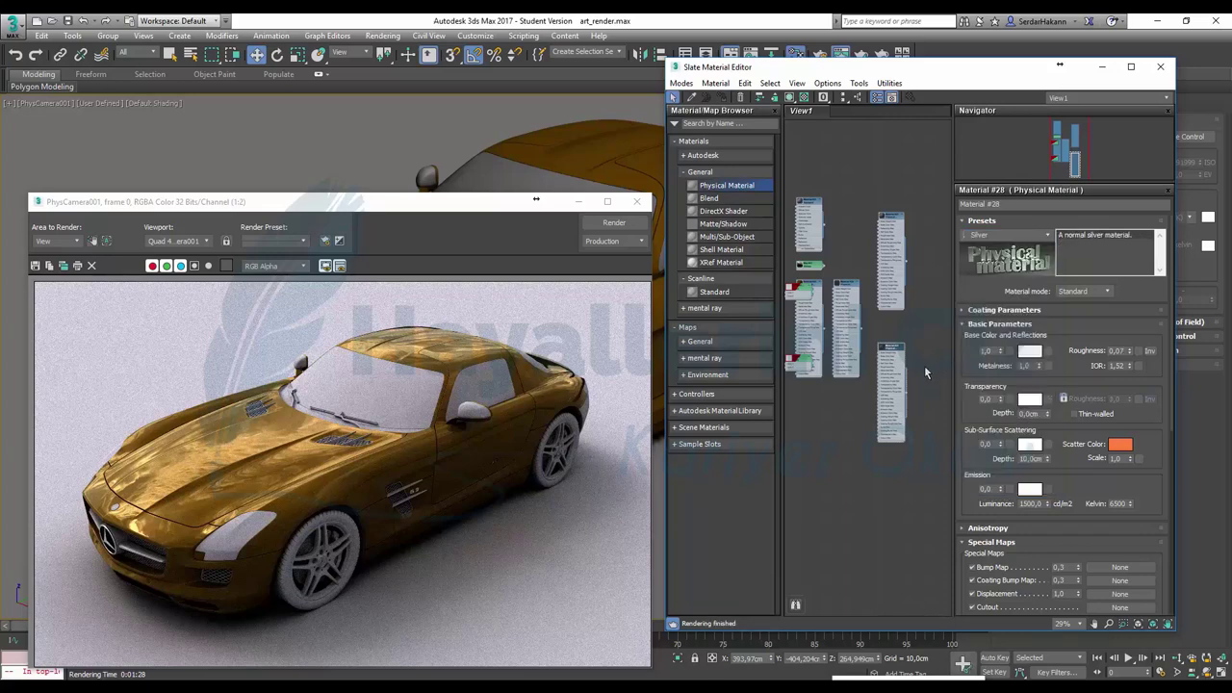
Wire the Silver Material #28 onto the car's wheel rims in the viewport.
{"action": "scroll", "coordinate": [896, 384], "scroll_direction": "up", "scroll_amount": 5}
{"action": "left_click", "coordinate": [896, 384]}
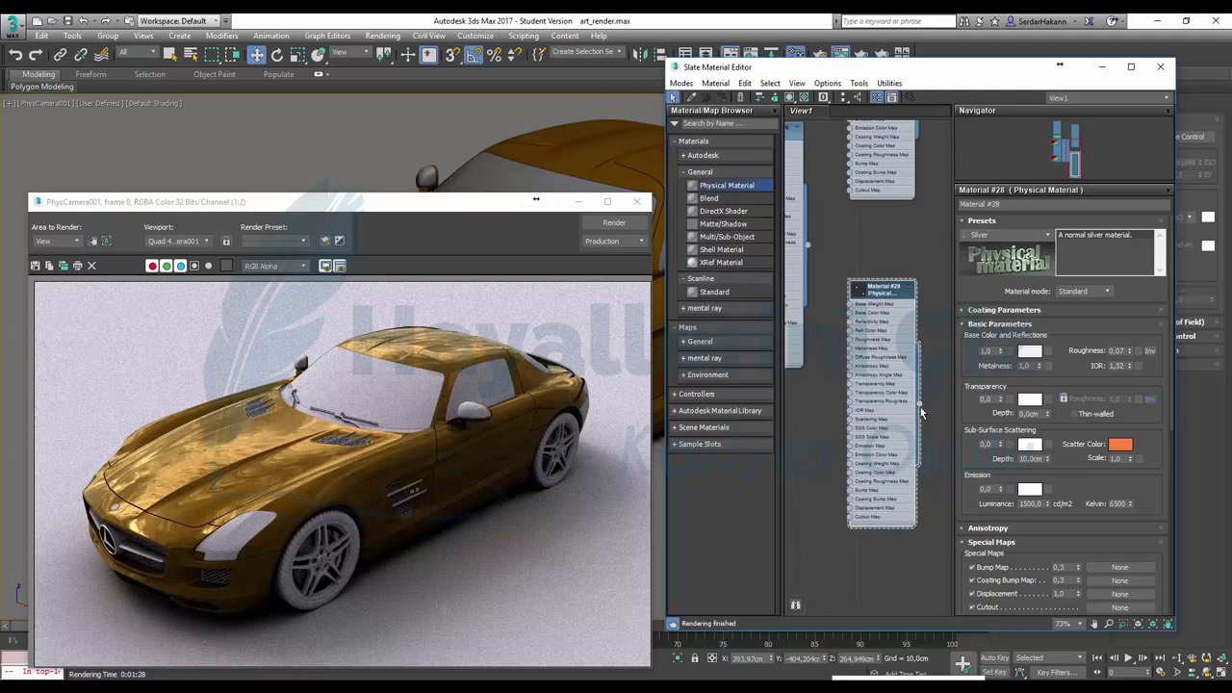
{"action": "left_click_drag", "start_coordinate": [919, 404], "coordinate": [928, 445]}
{"action": "left_click", "coordinate": [636, 202]}
{"action": "left_click", "coordinate": [636, 202]}
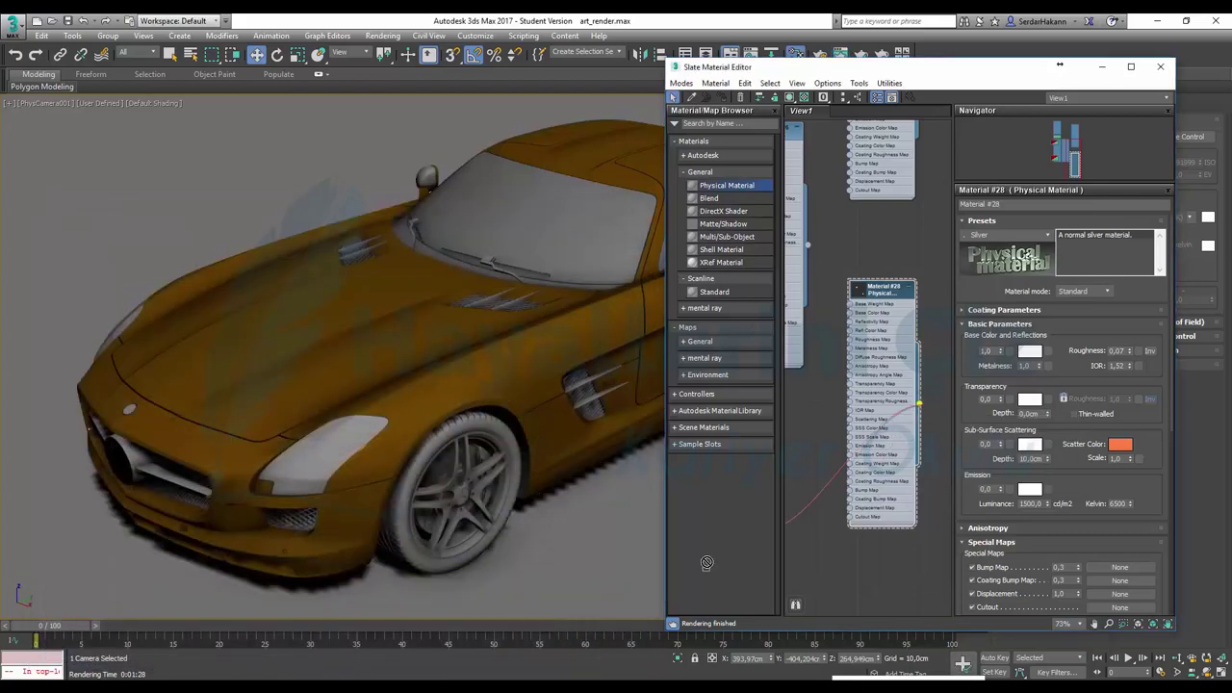
{"action": "left_click_drag", "start_coordinate": [922, 408], "coordinate": [485, 514]}
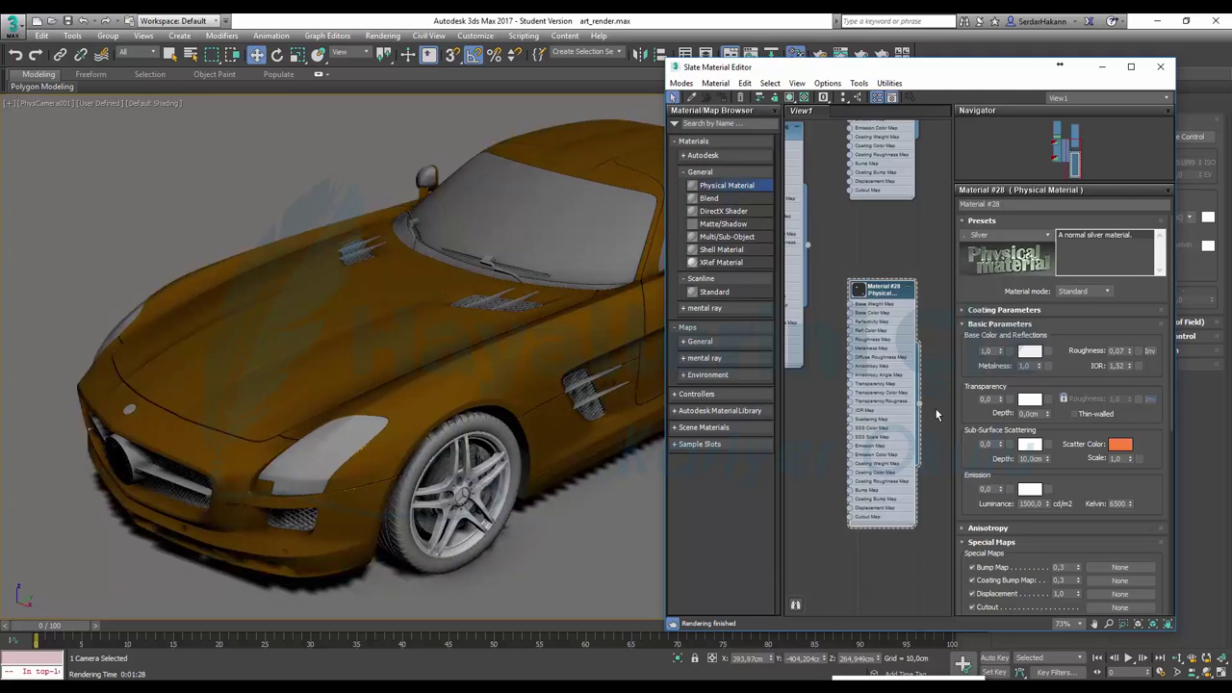
{"action": "left_click_drag", "start_coordinate": [921, 405], "coordinate": [592, 405]}
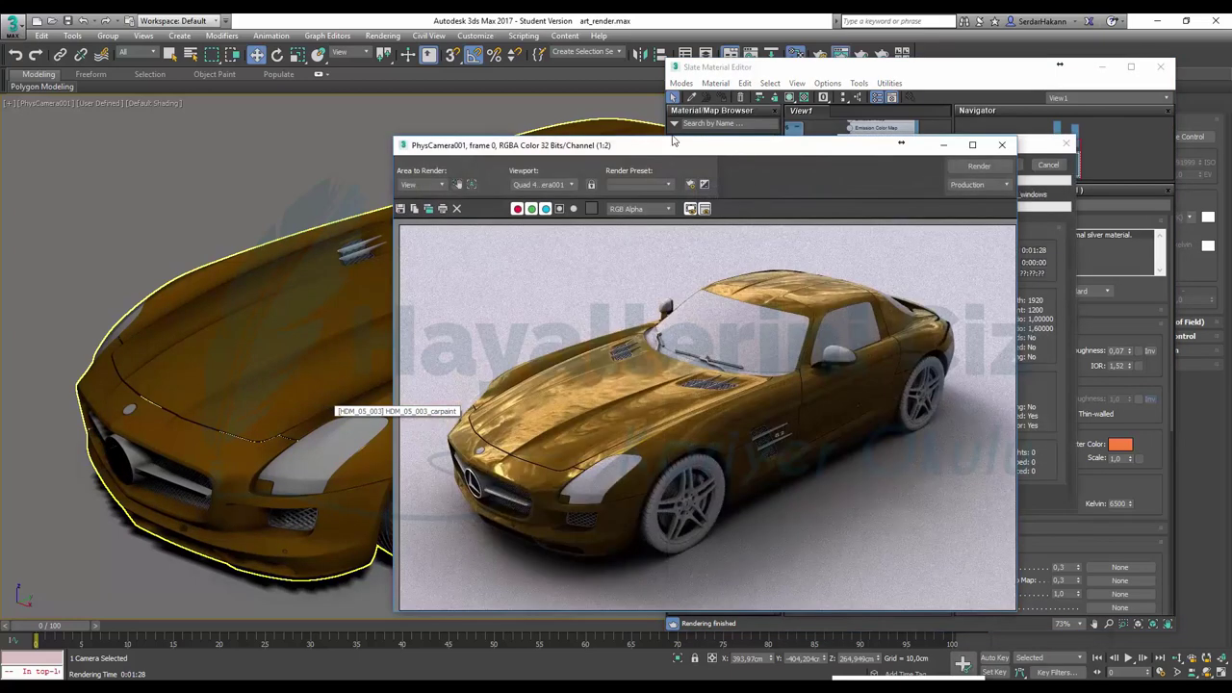
Move the frame buffer window aside to watch the PhysCamera001 re-render progress.
{"action": "left_click_drag", "start_coordinate": [749, 159], "coordinate": [447, 114]}
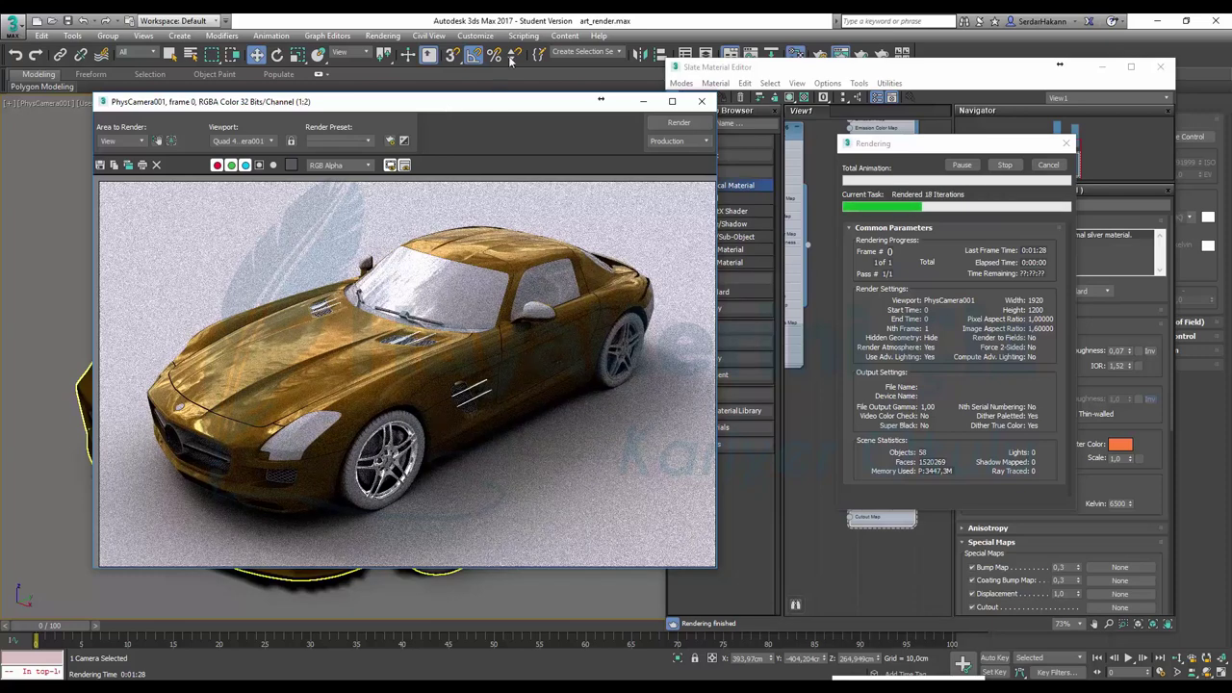
Maximize the render window and pan the 1:1 image to inspect the car's front.
{"action": "left_click", "coordinate": [672, 101]}
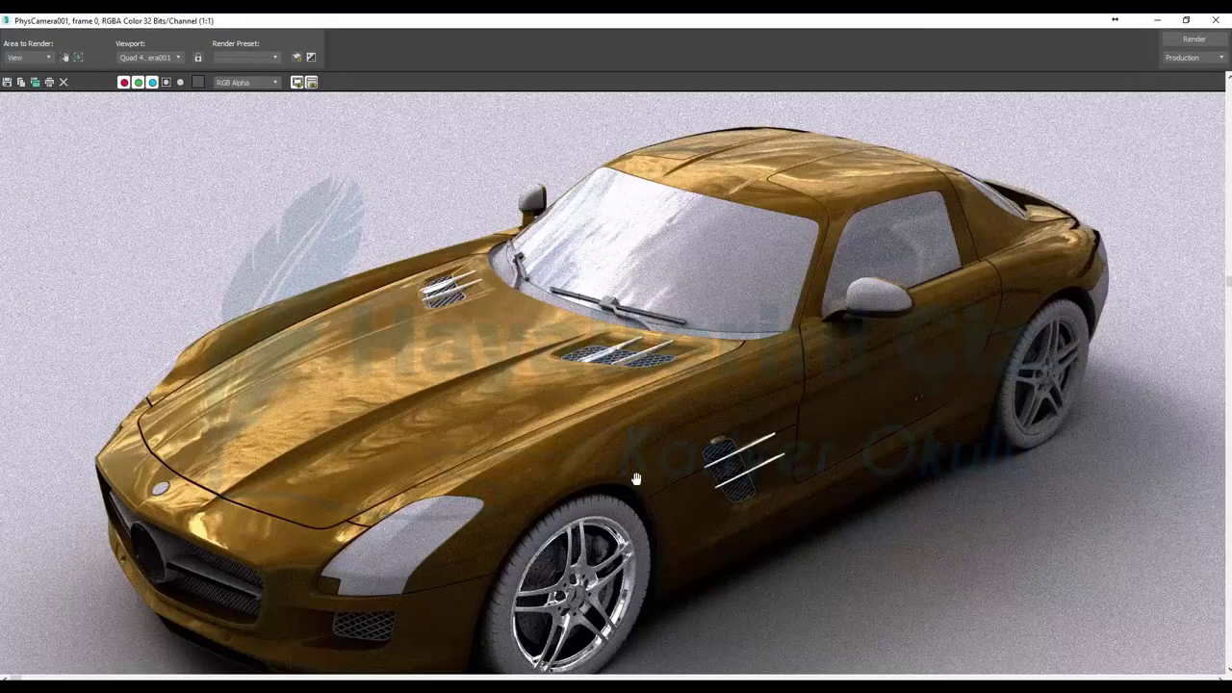
{"action": "scroll", "coordinate": [671, 363], "scroll_direction": "down", "scroll_amount": 2}
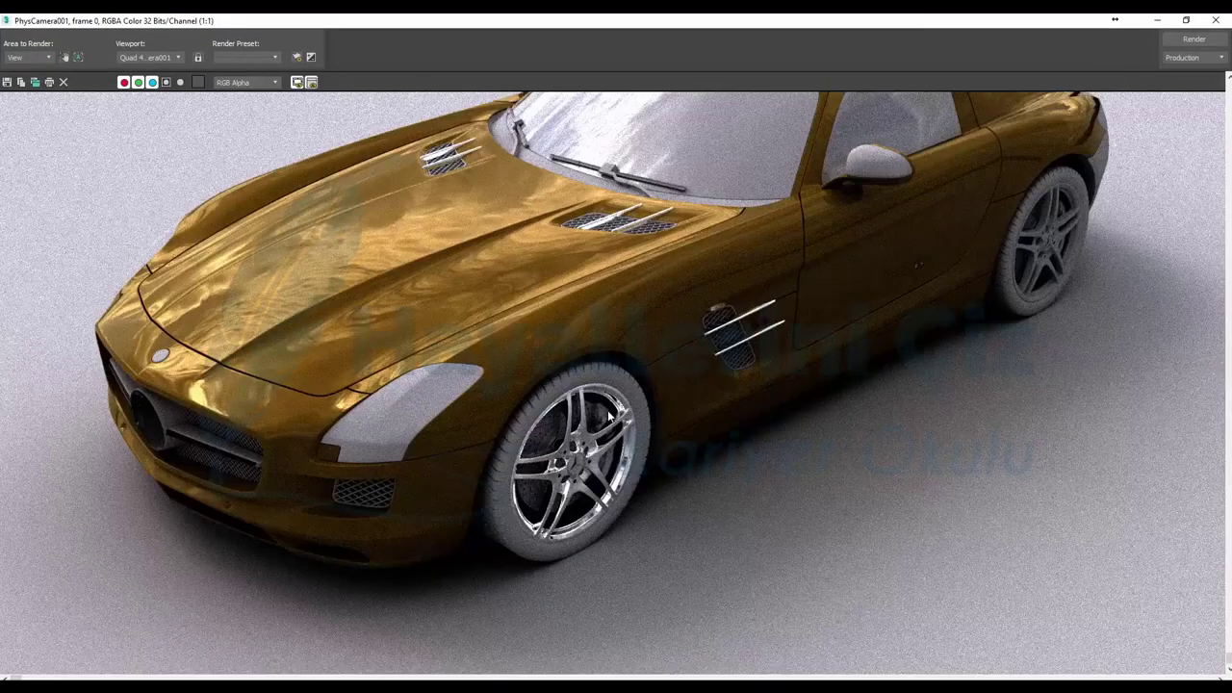
{"action": "middle_click_drag", "start_coordinate": [604, 344], "coordinate": [594, 369]}
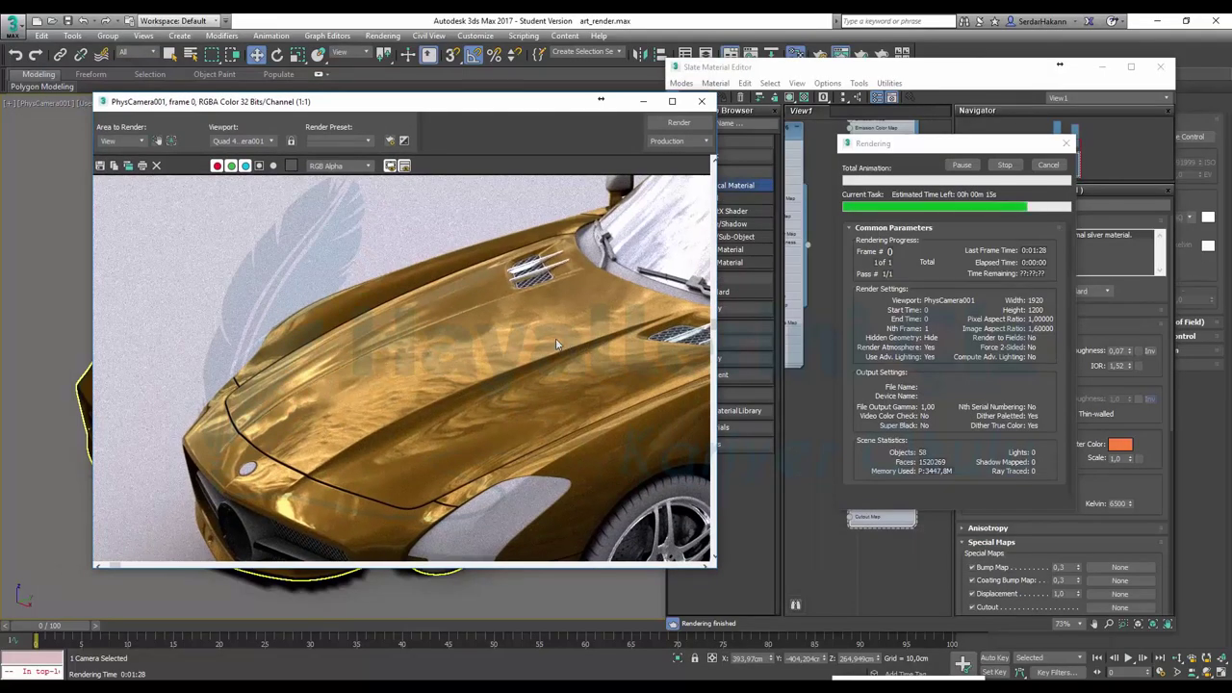
Zoom the frame buffer out to 1:2 to see the whole car while rendering finishes.
{"action": "scroll", "coordinate": [555, 344], "scroll_direction": "down", "scroll_amount": 1}
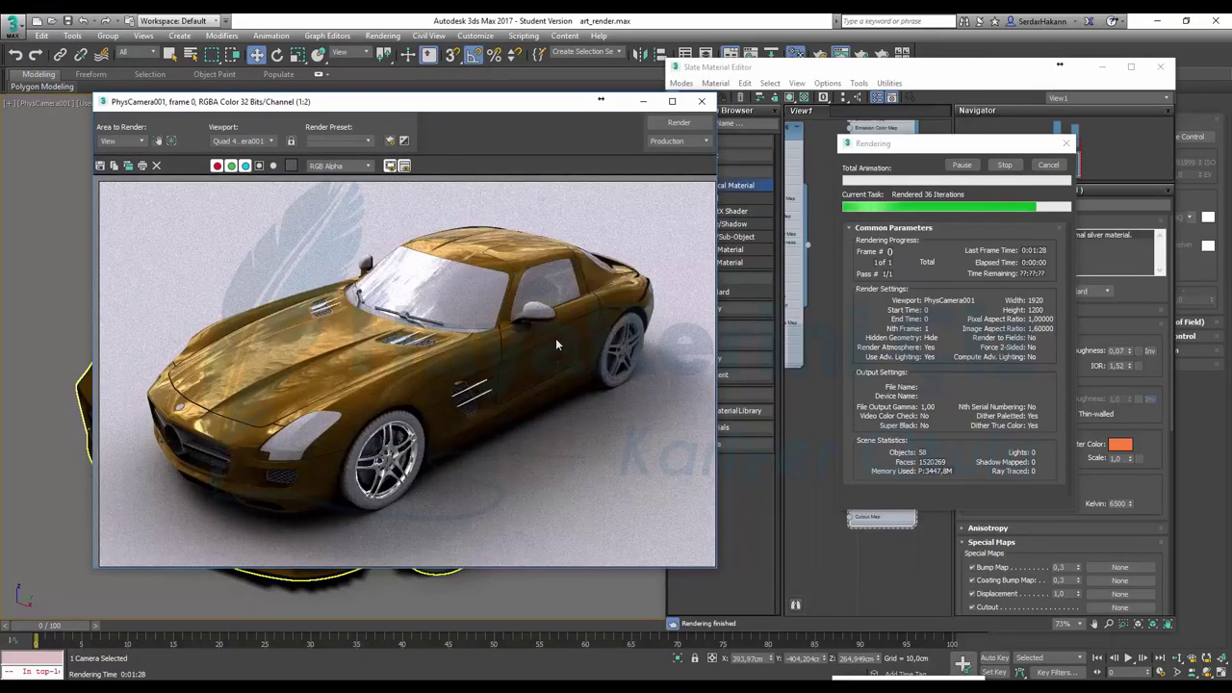